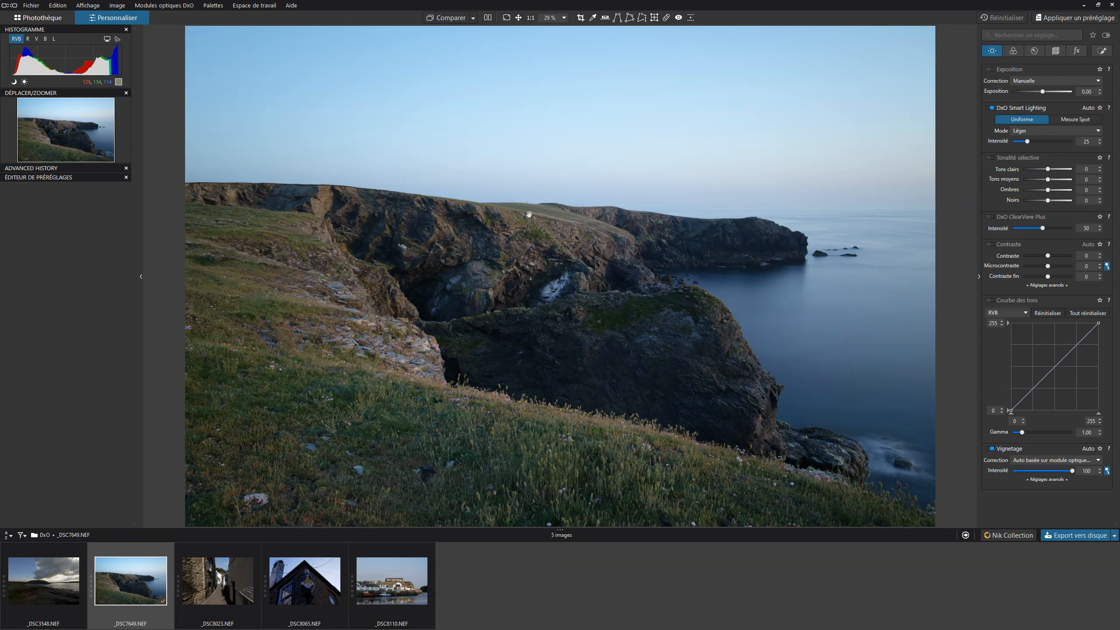
# Step: Examine the cliff and rock details of the coastal photo at 100 % magnification
pyautogui.click(524, 205)
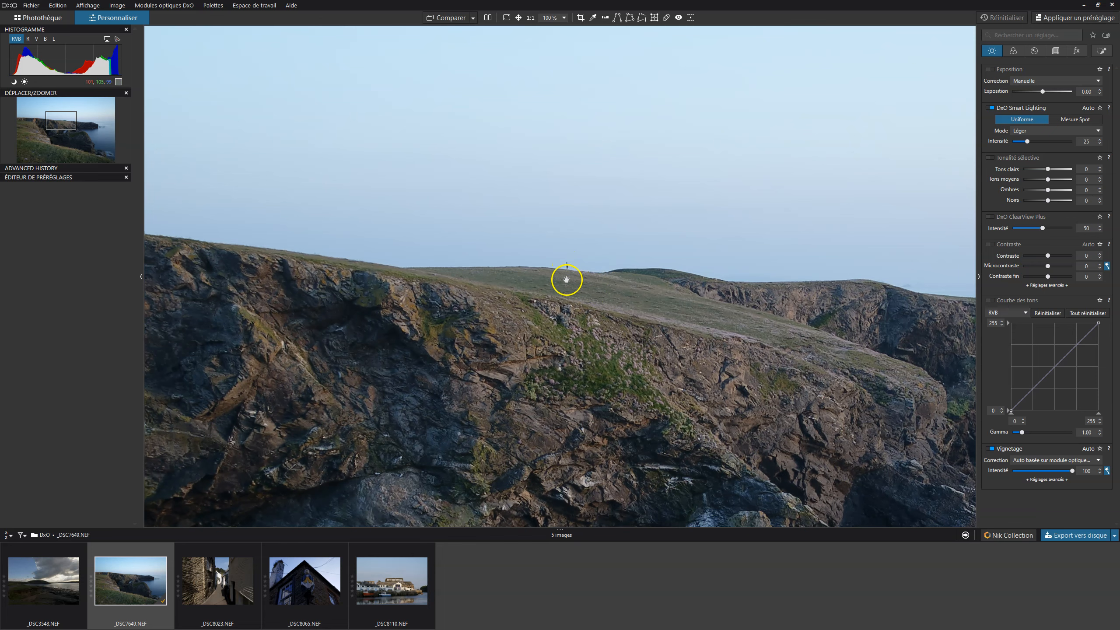
pyautogui.moveTo(595, 365); pyautogui.dragTo(576, 211)
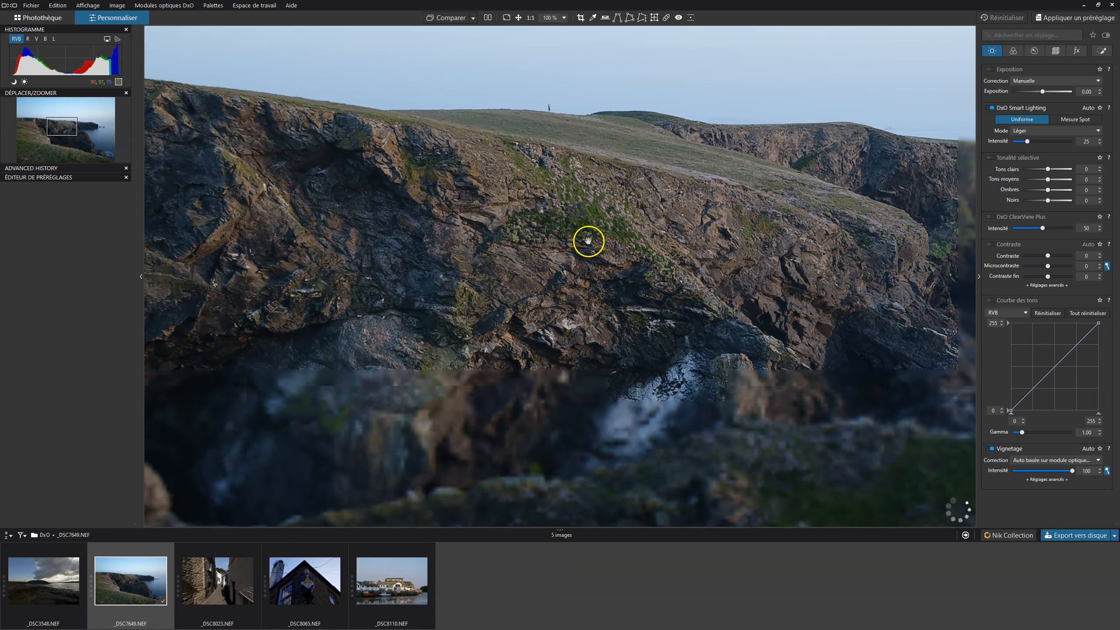
pyautogui.moveTo(652, 305); pyautogui.dragTo(576, 206)
pyautogui.moveTo(720, 281); pyautogui.dragTo(466, 248)
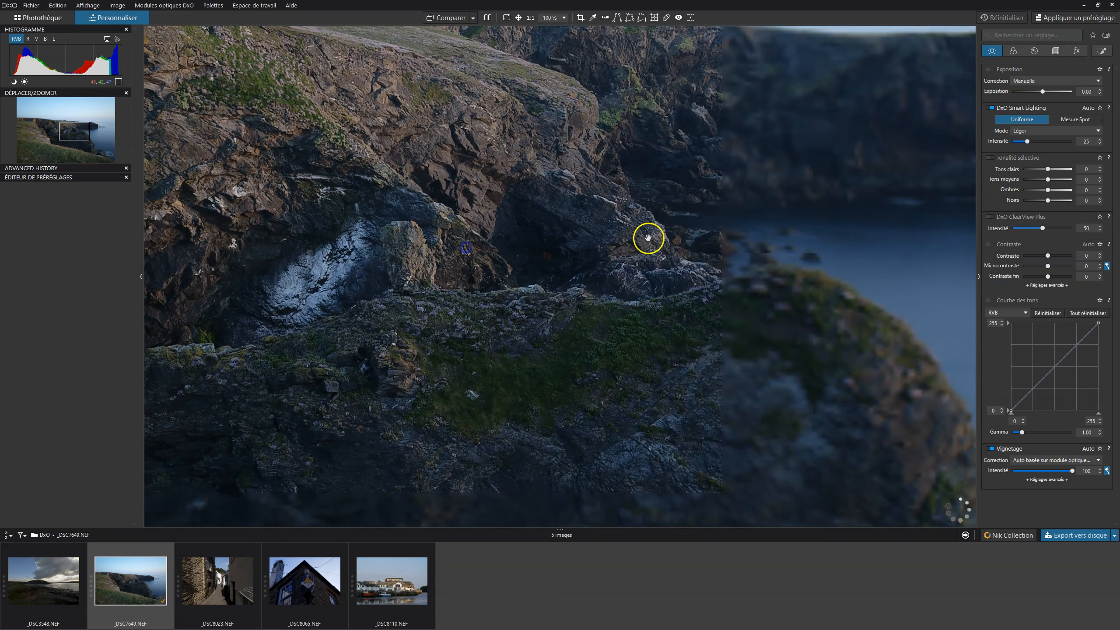
pyautogui.doubleClick(556, 265)
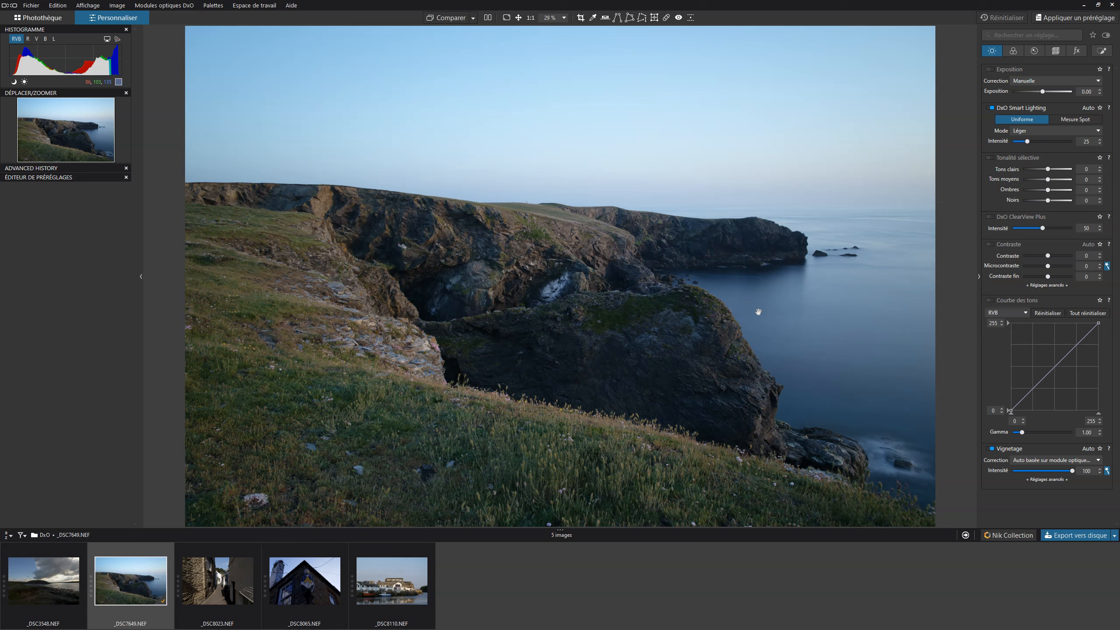
# Step: Set the RAW white balance temperature to 8363 and toggle the correction to compare its effect
pyautogui.click(1013, 51)
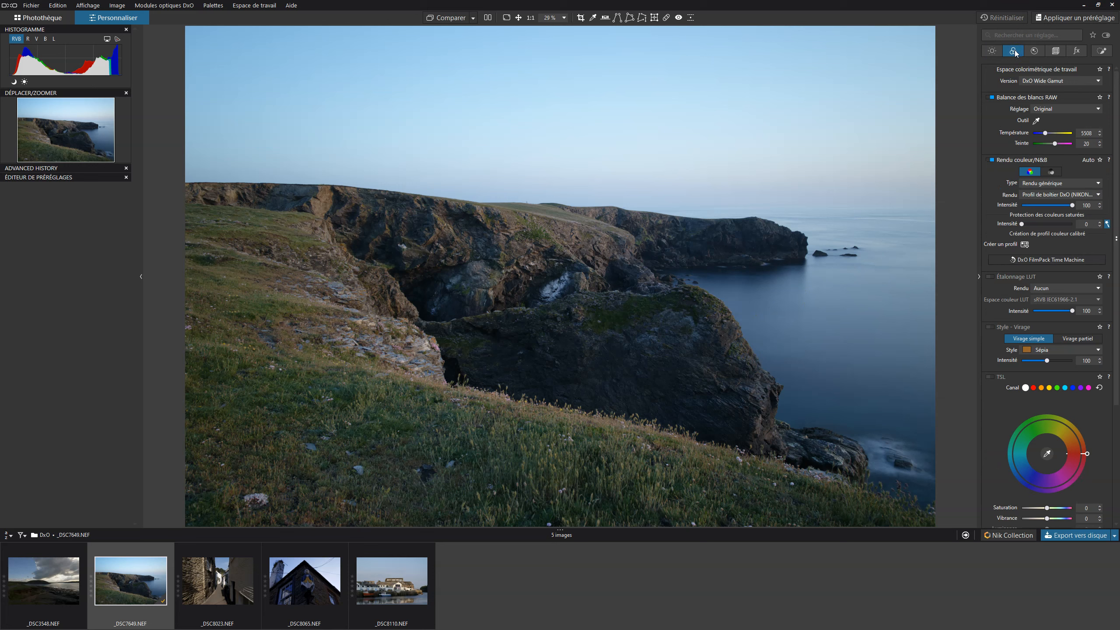
pyautogui.click(1035, 120)
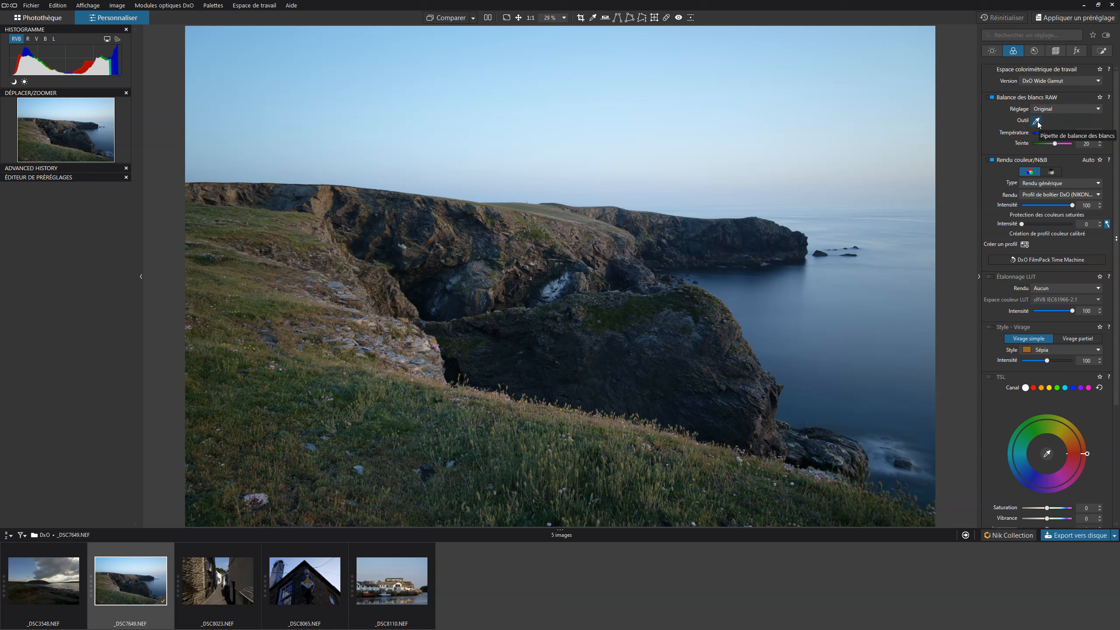
pyautogui.click(1037, 120)
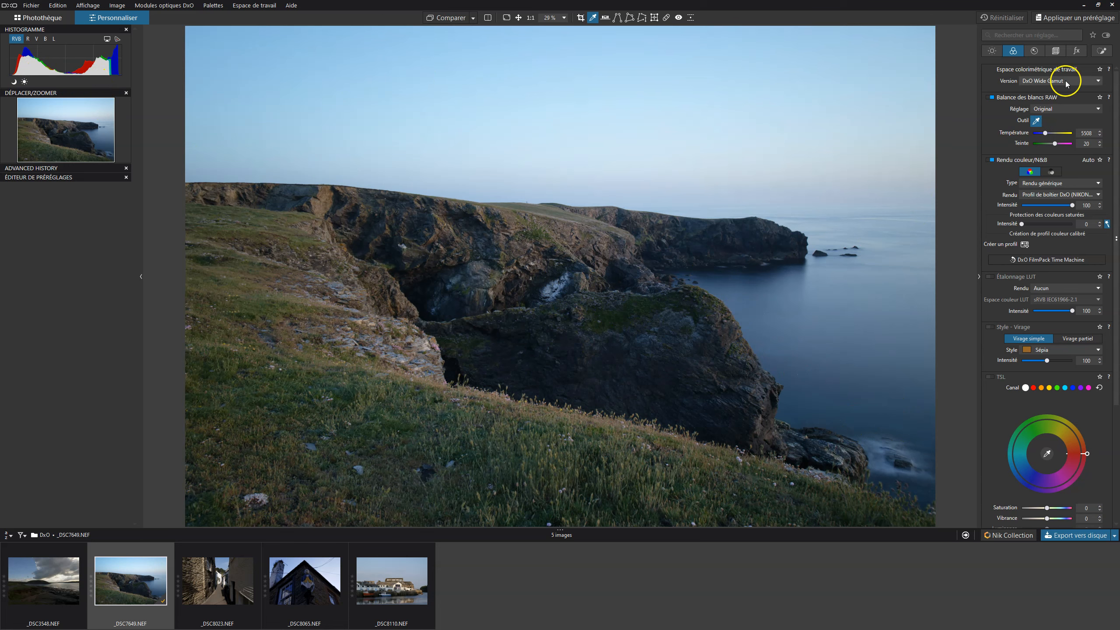
pyautogui.click(1036, 119)
pyautogui.click(1050, 133)
pyautogui.moveTo(1050, 134); pyautogui.dragTo(1052, 135)
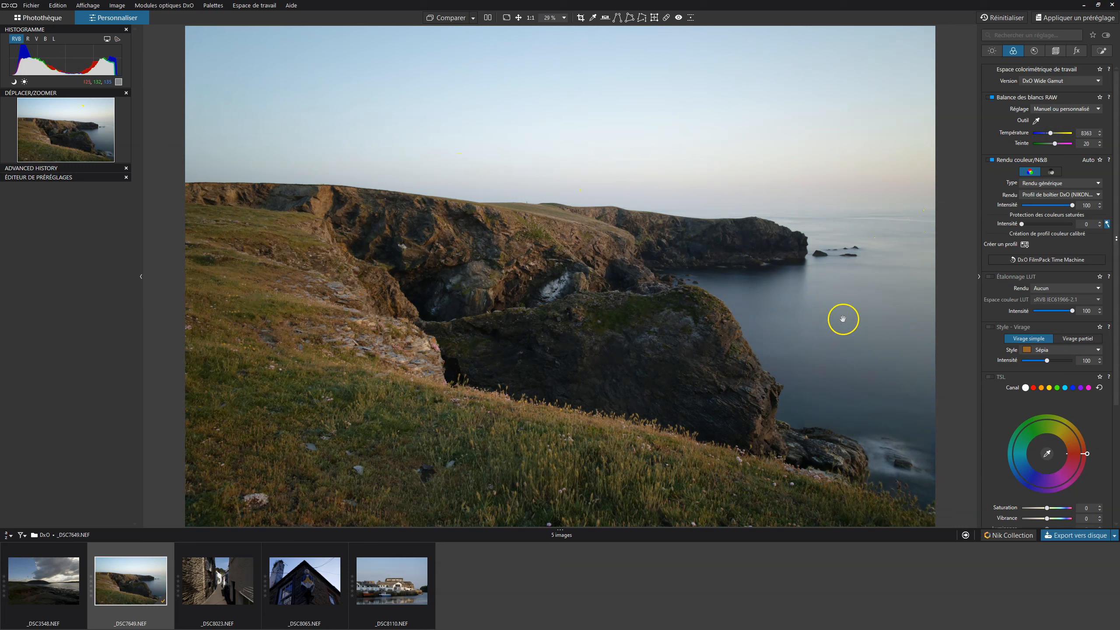
pyautogui.click(710, 266)
pyautogui.click(990, 98)
pyautogui.click(990, 99)
# Step: Set the selective tones to -64 for Tons clairs, 16 for Tons moyens and 11 for Ombres
pyautogui.click(992, 51)
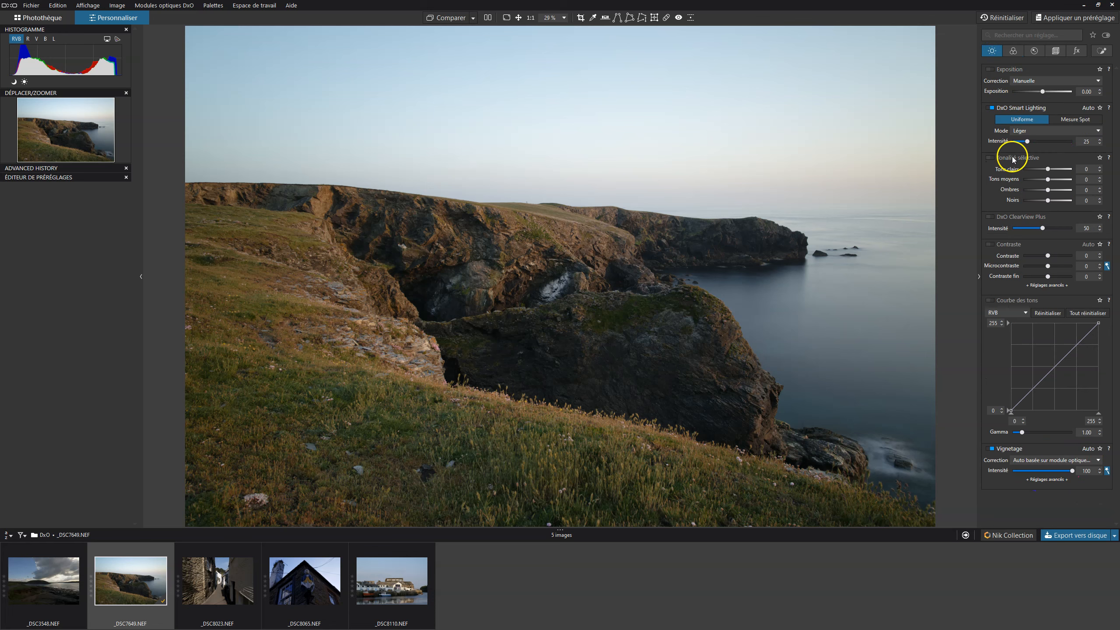
pyautogui.moveTo(1048, 171); pyautogui.dragTo(1033, 169)
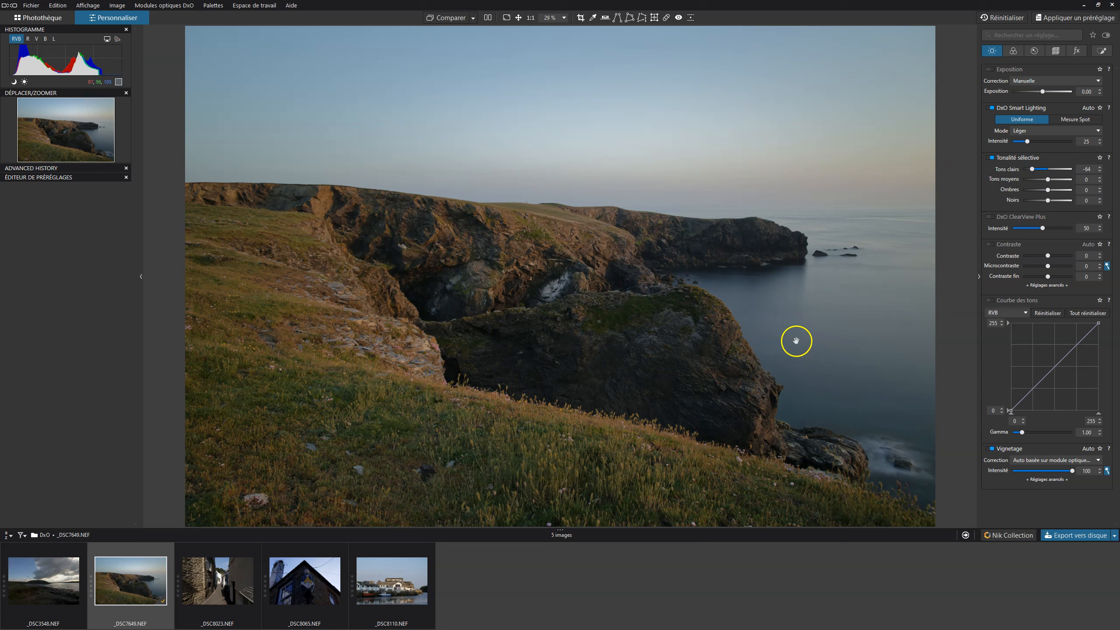
pyautogui.moveTo(1049, 181); pyautogui.dragTo(1053, 179)
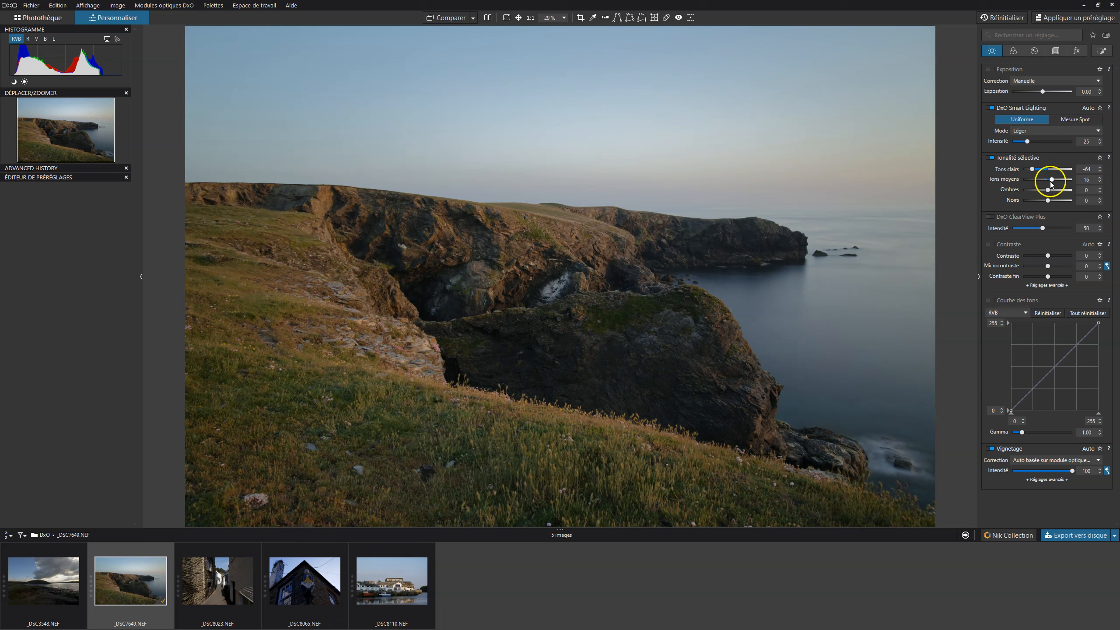
pyautogui.moveTo(1048, 189); pyautogui.dragTo(1051, 190)
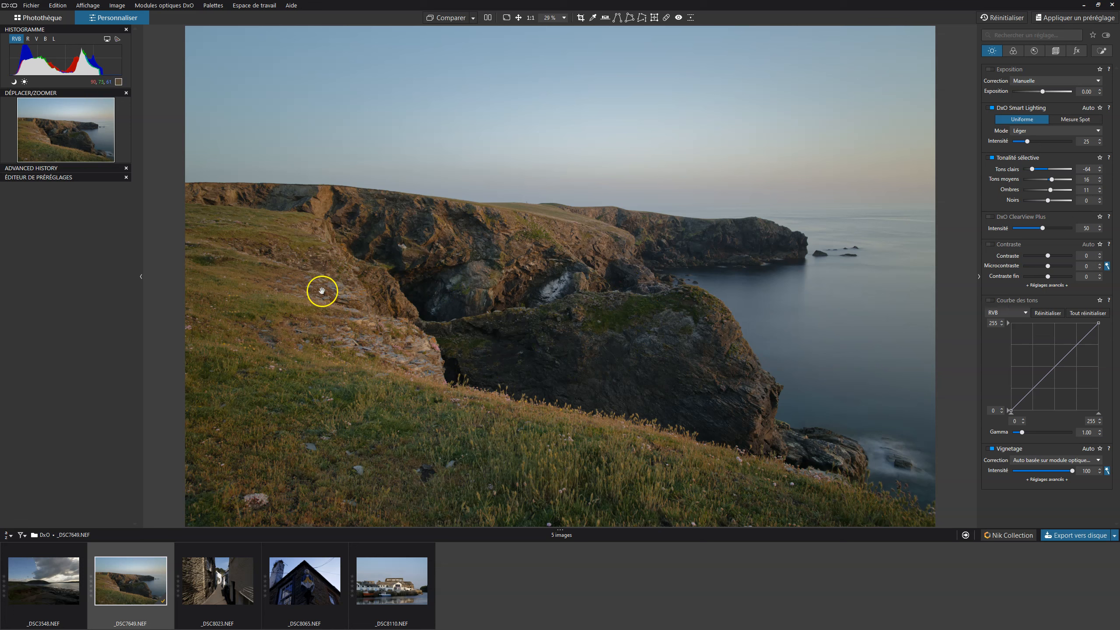
pyautogui.click(511, 280)
# Step: Compare the corrected coastal photo with its original rendering several times
pyautogui.click(445, 17)
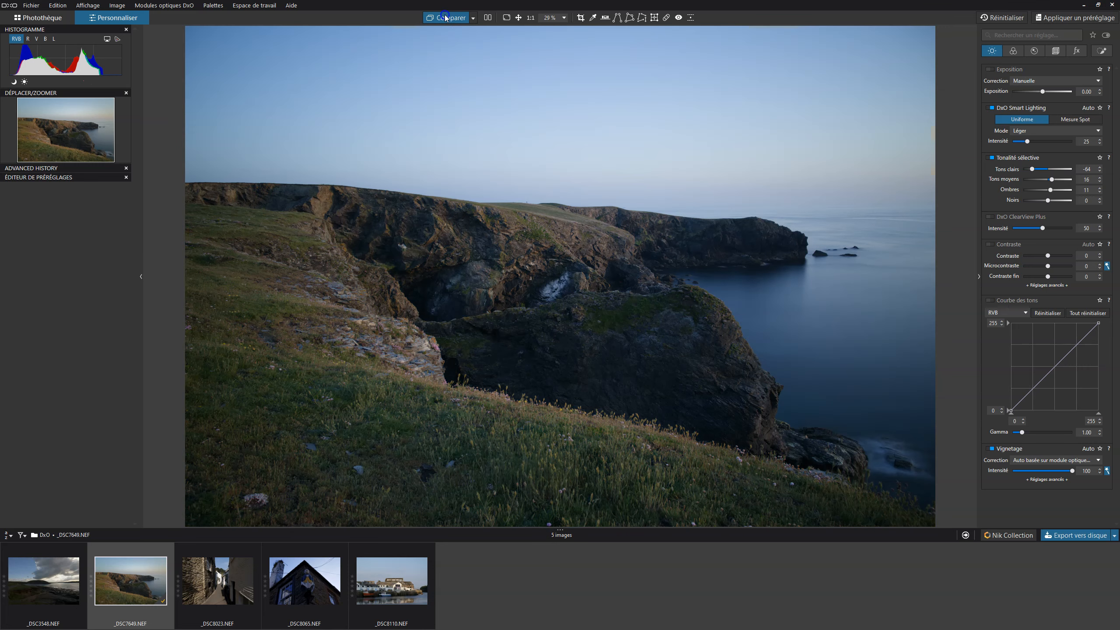
pyautogui.click(445, 17)
pyautogui.click(445, 17)
pyautogui.click(445, 17)
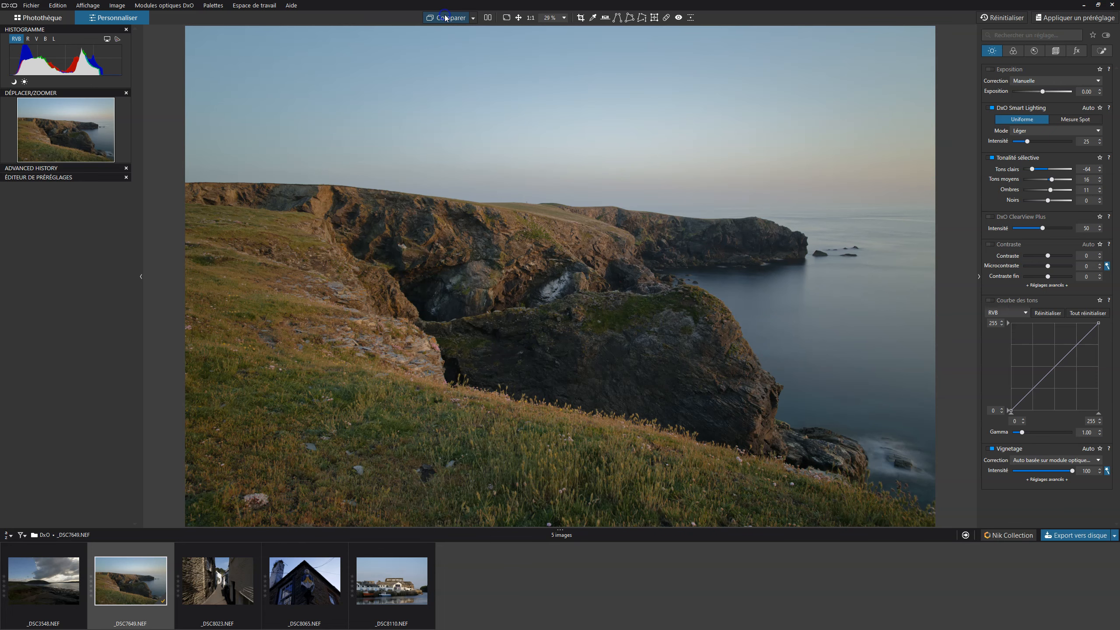
pyautogui.click(446, 18)
pyautogui.click(445, 17)
# Step: Send the corrected image from the Nik Collection selector to Nik 6 Viveza and dismiss the TIFF notice
pyautogui.click(1008, 535)
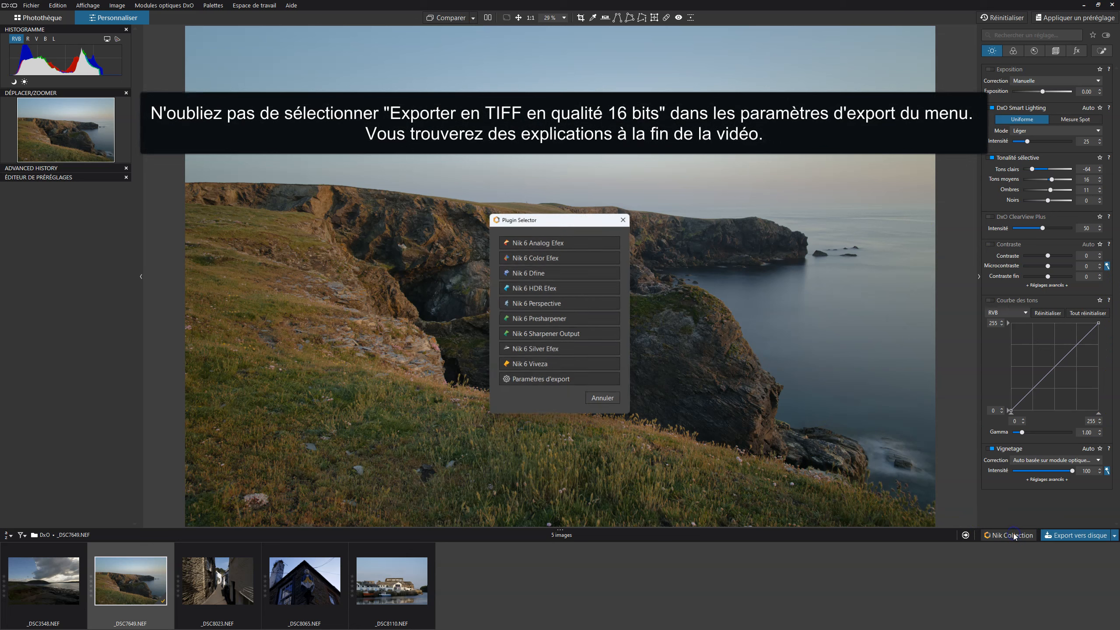
pyautogui.click(556, 377)
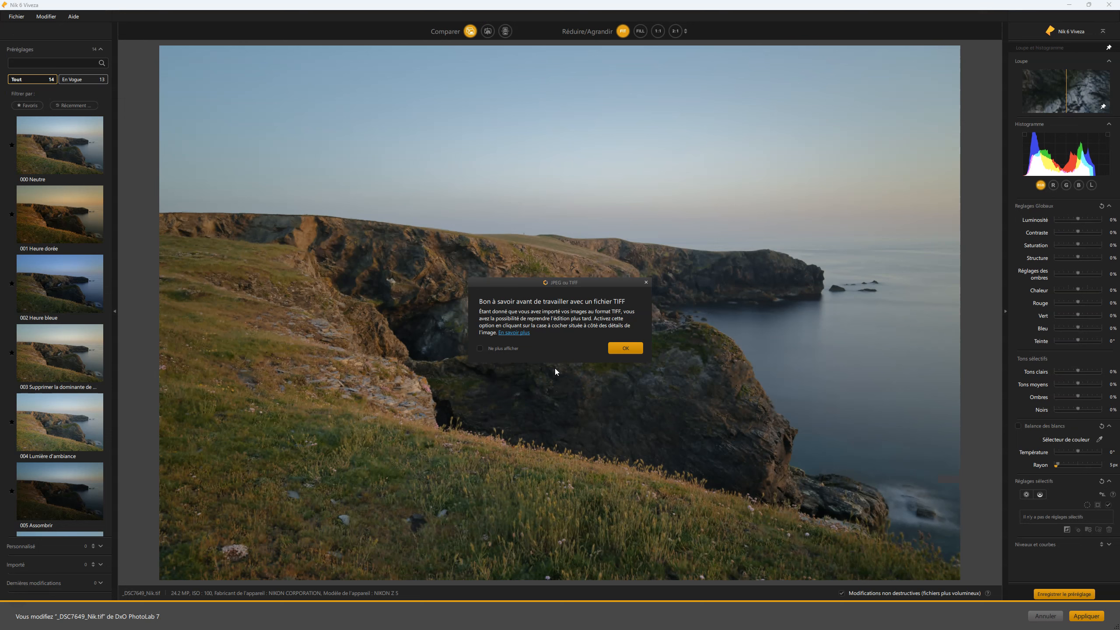
pyautogui.click(646, 282)
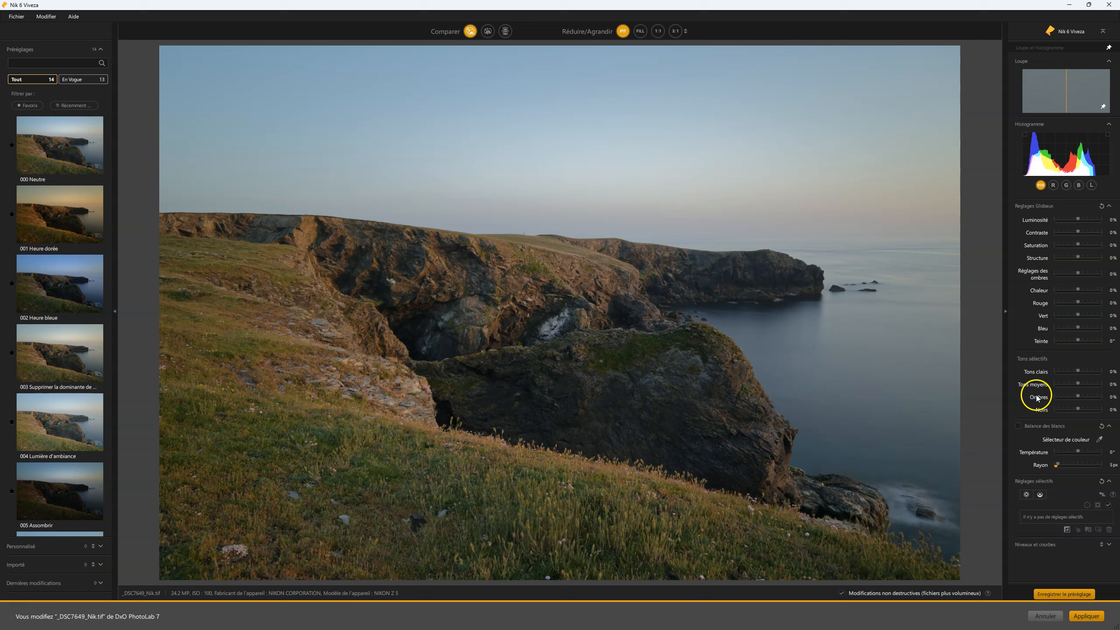
# Step: Place a control point in the middle of the large dark rock and display its selection mask
pyautogui.click(1027, 495)
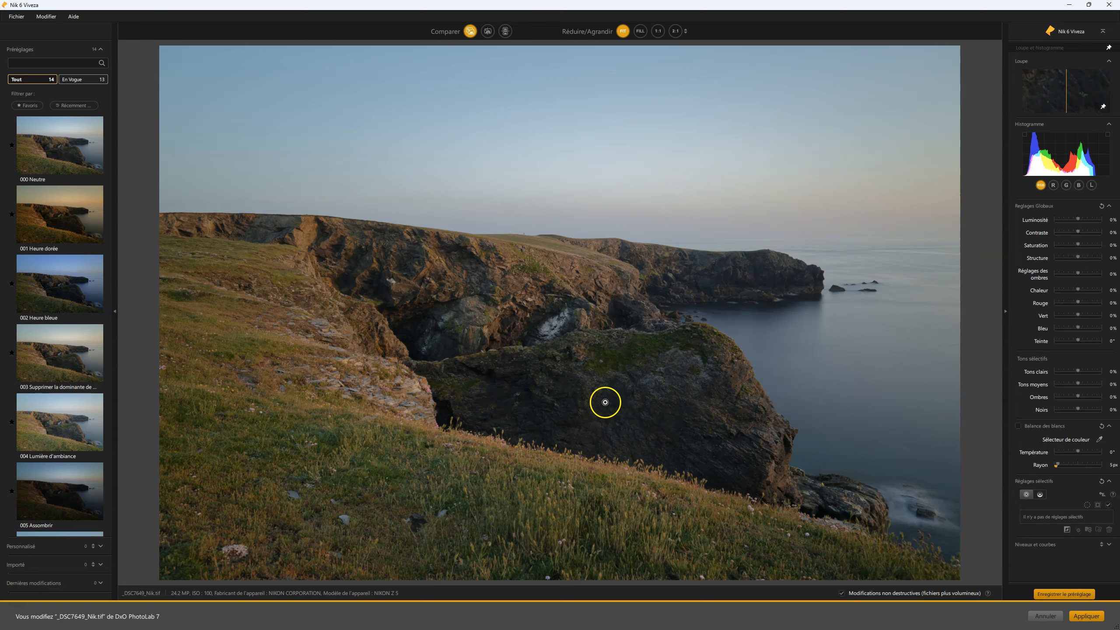
pyautogui.click(559, 396)
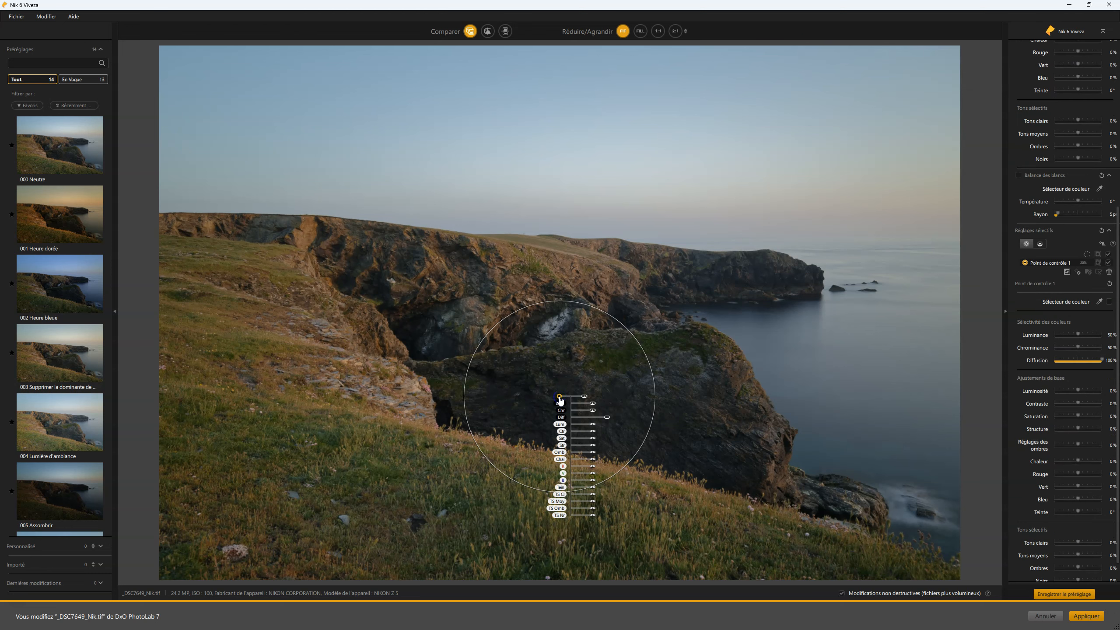
pyautogui.click(559, 403)
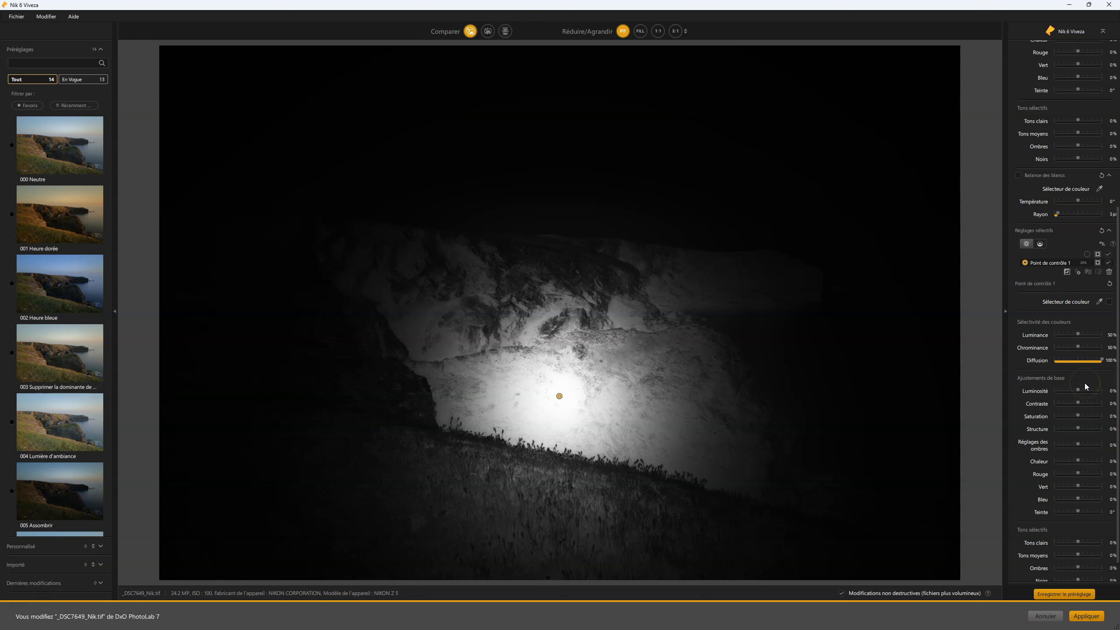
# Step: Collapse and expand the control point's on-image adjustment sliders to review them
pyautogui.moveTo(752, 391)
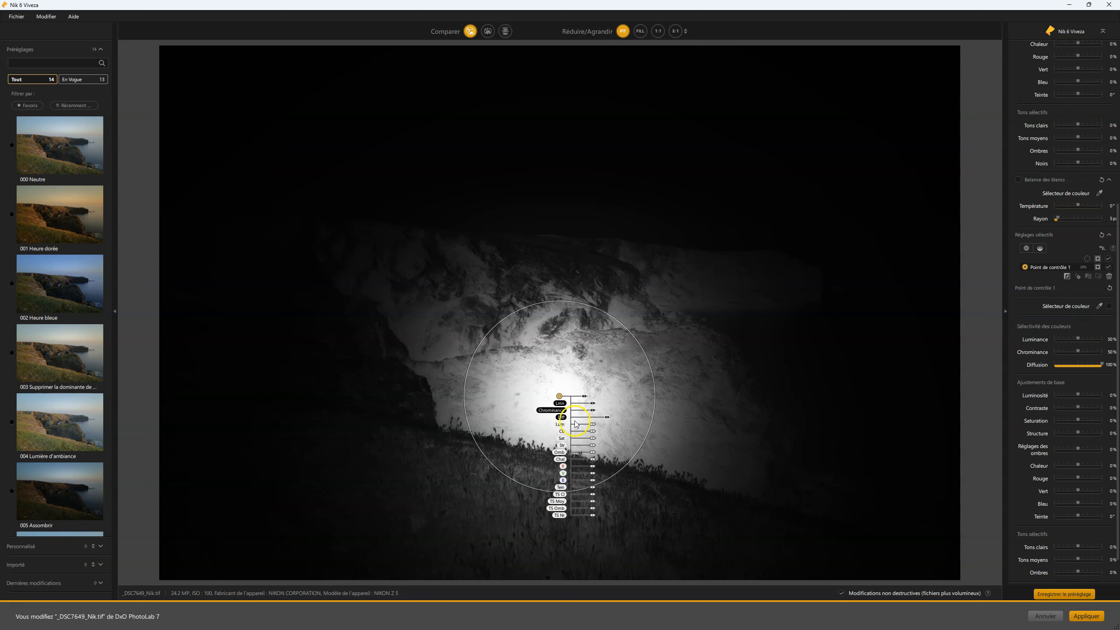
pyautogui.click(591, 390)
pyautogui.press('e')
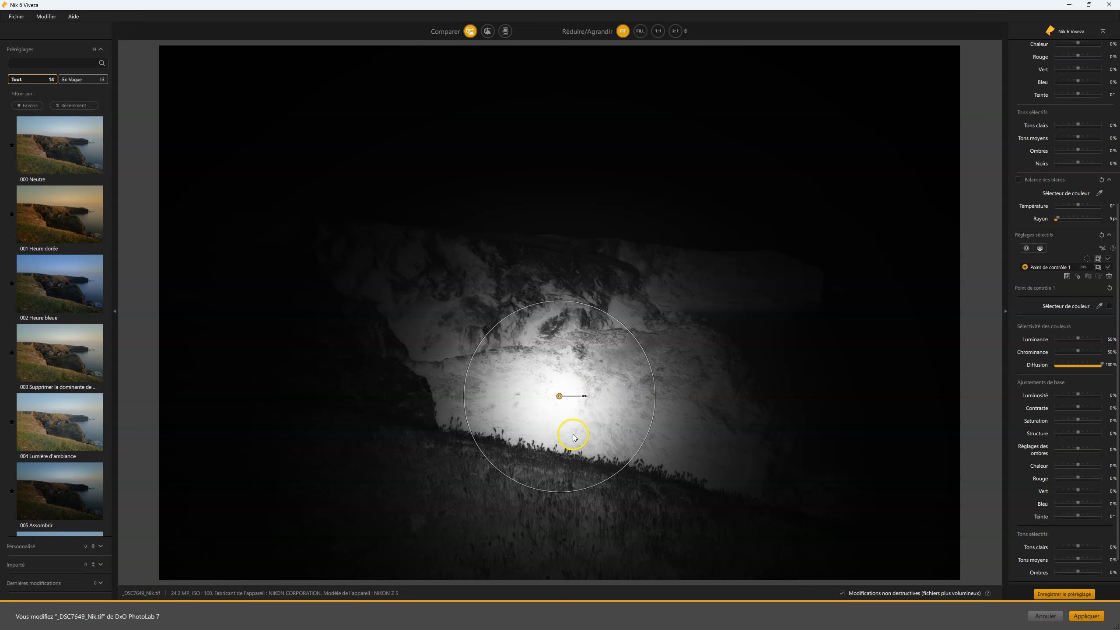
pyautogui.press('e')
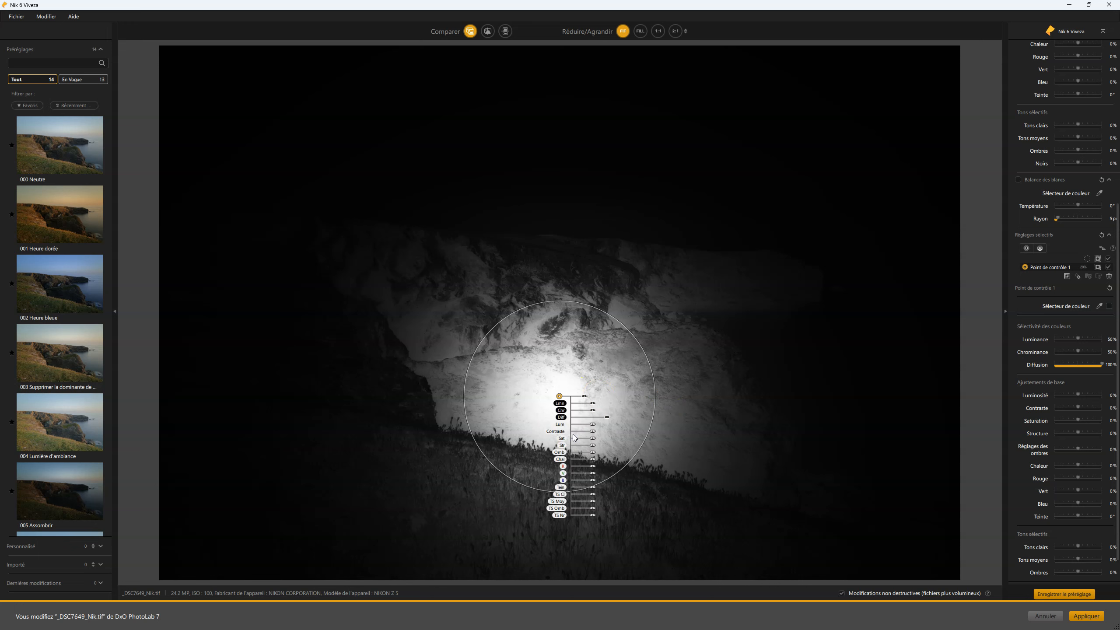
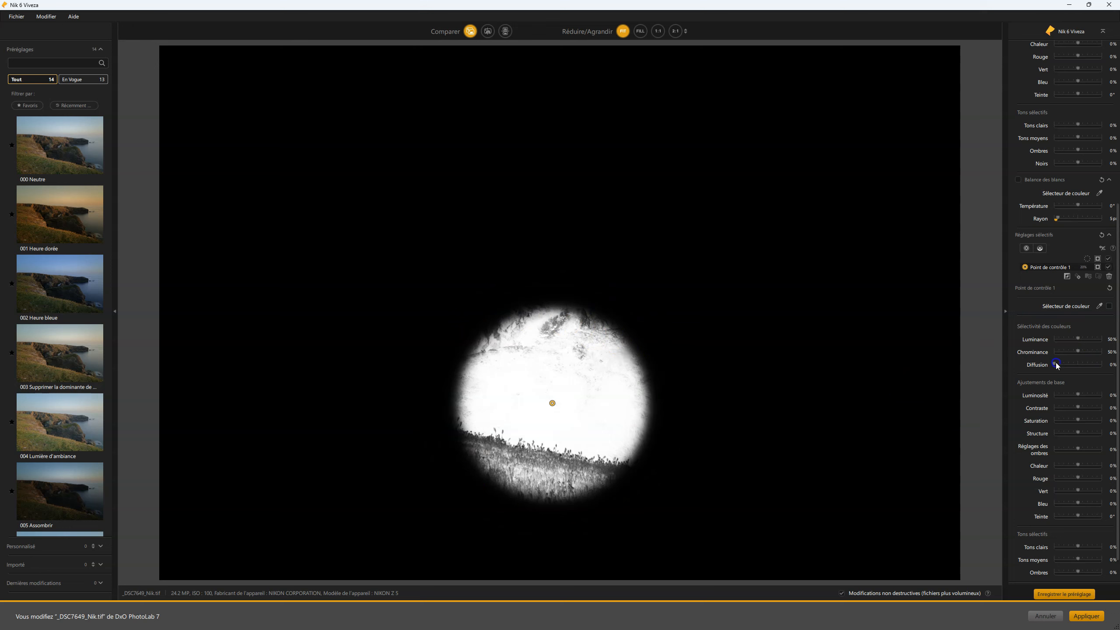
# Step: Try the control point's mask with Luminance 77 %, Chrominance 91 % and varying Diffusion, enlarging and shrinking its radius
pyautogui.moveTo(1057, 364); pyautogui.dragTo(1086, 365)
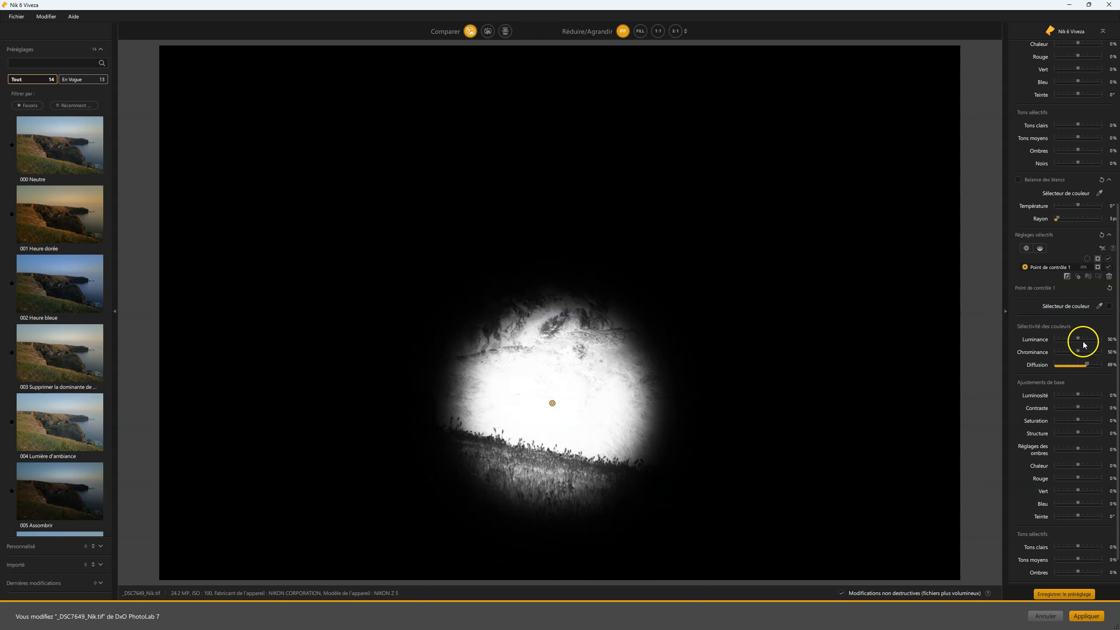
pyautogui.moveTo(1080, 341); pyautogui.dragTo(1097, 349)
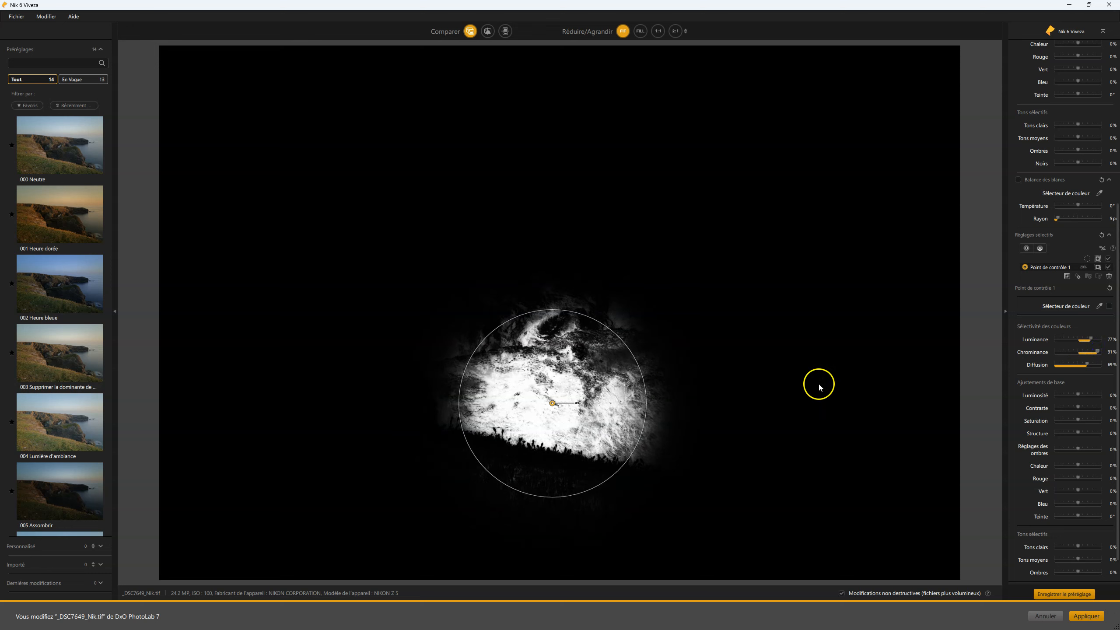
pyautogui.moveTo(632, 350); pyautogui.dragTo(867, 297)
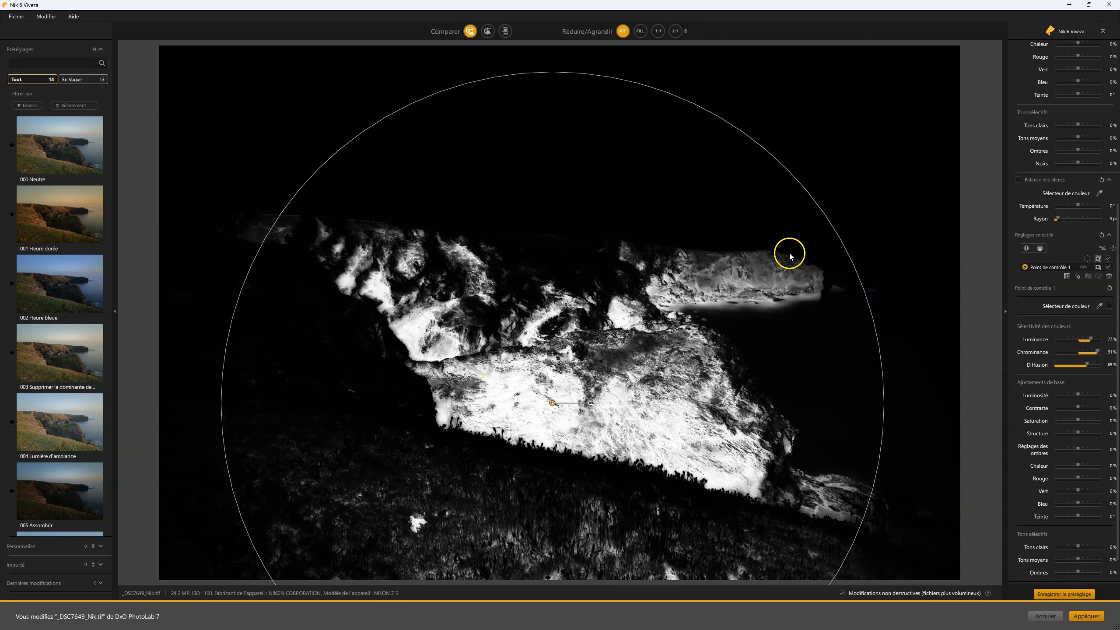
pyautogui.moveTo(799, 179); pyautogui.dragTo(639, 377)
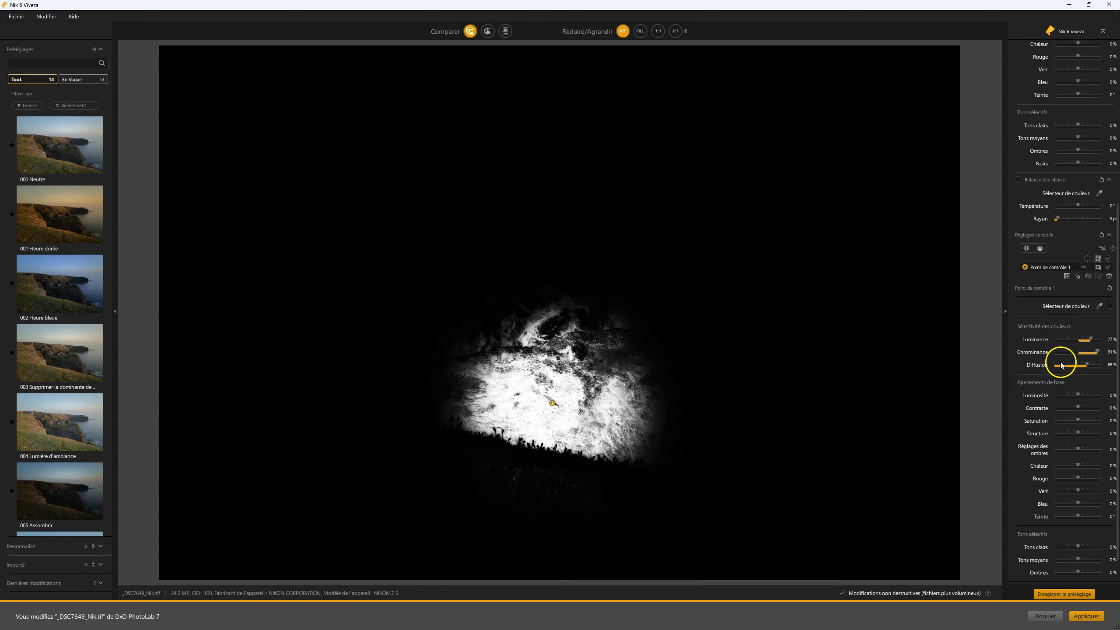
pyautogui.moveTo(1094, 366)
pyautogui.mouseDown()
pyautogui.moveTo(1046, 367)
pyautogui.moveTo(1093, 365)
pyautogui.moveTo(1078, 365)
pyautogui.mouseUp()
# Step: Reposition and resize the control point on the dark rock's left part, using Luminance 94 %, Chrominance 77 %, Diffusion 35 % and Structure 46 %
pyautogui.moveTo(620, 337); pyautogui.dragTo(531, 398)
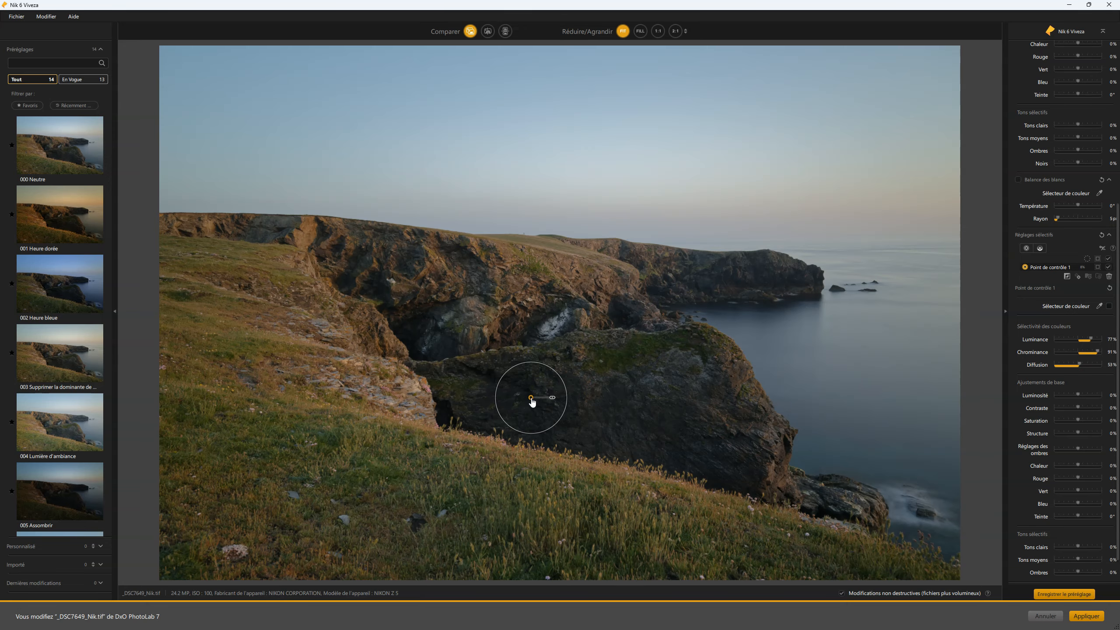
pyautogui.click(531, 398)
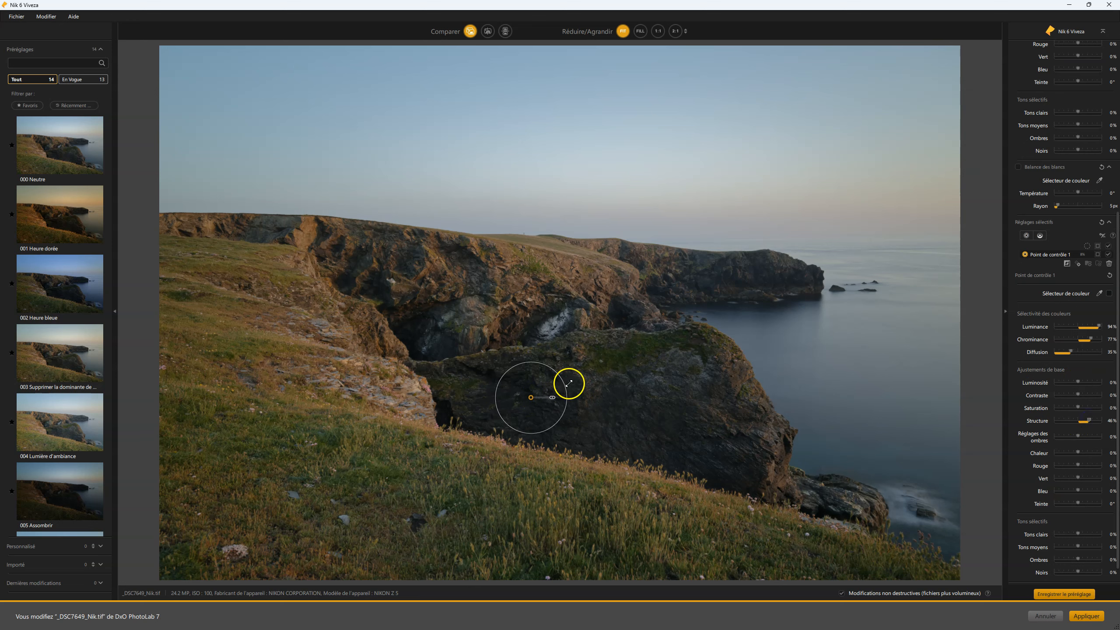
pyautogui.moveTo(566, 383); pyautogui.dragTo(581, 383)
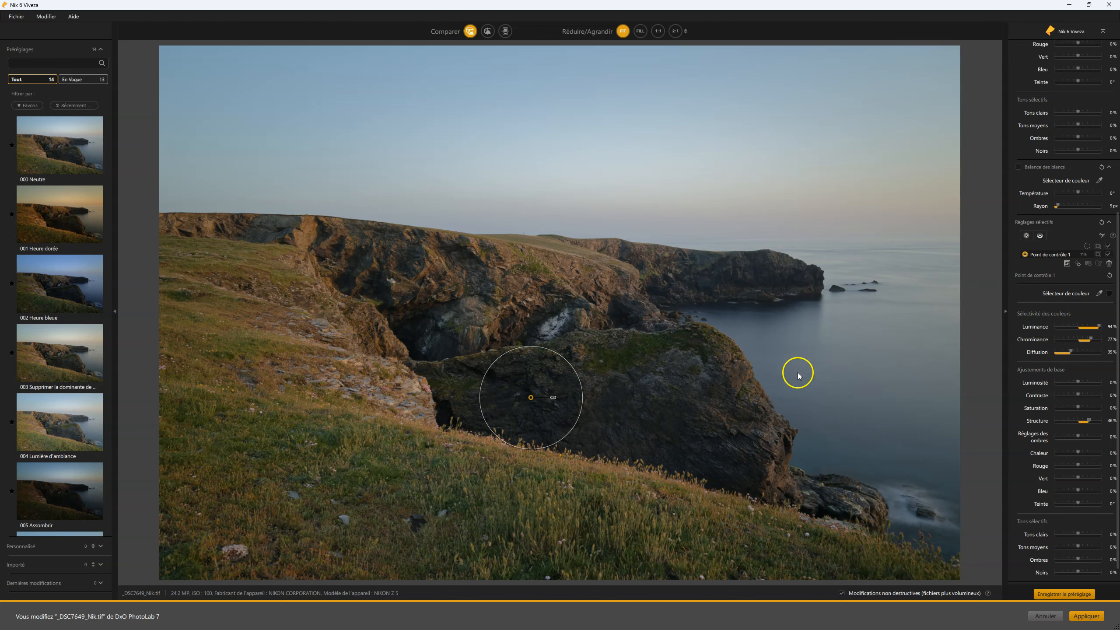
pyautogui.click(628, 411)
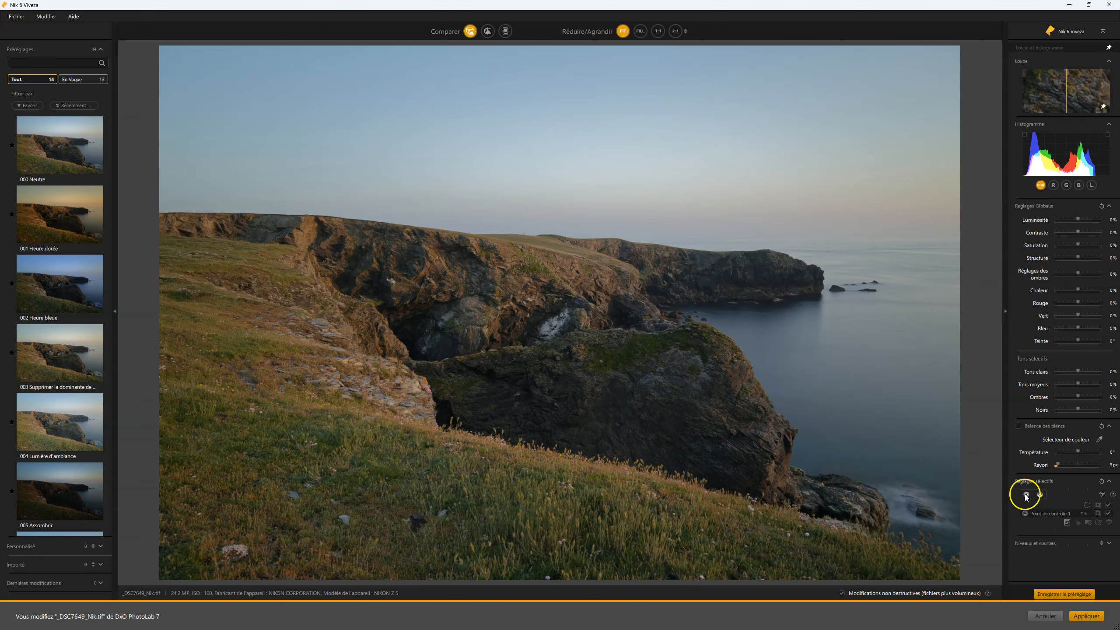
# Step: Add two more small-radius control points on the middle and right parts of the dark rock
pyautogui.click(1026, 494)
pyautogui.click(602, 405)
pyautogui.moveTo(693, 380); pyautogui.dragTo(633, 393)
pyautogui.click(692, 395)
pyautogui.moveTo(772, 394); pyautogui.dragTo(738, 378)
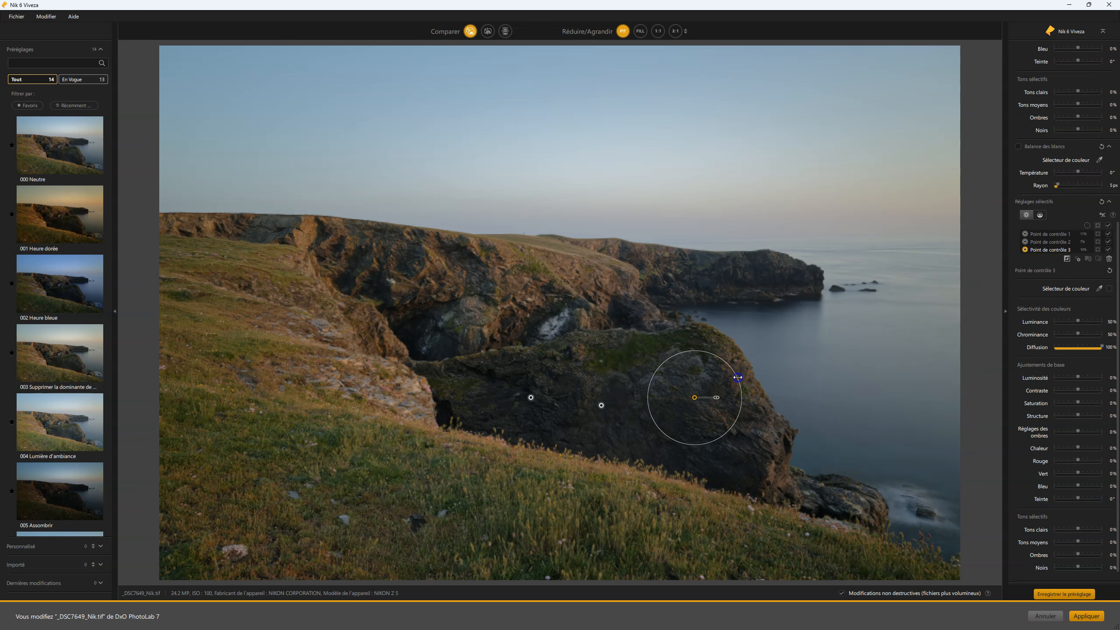
pyautogui.click(531, 399)
pyautogui.click(601, 406)
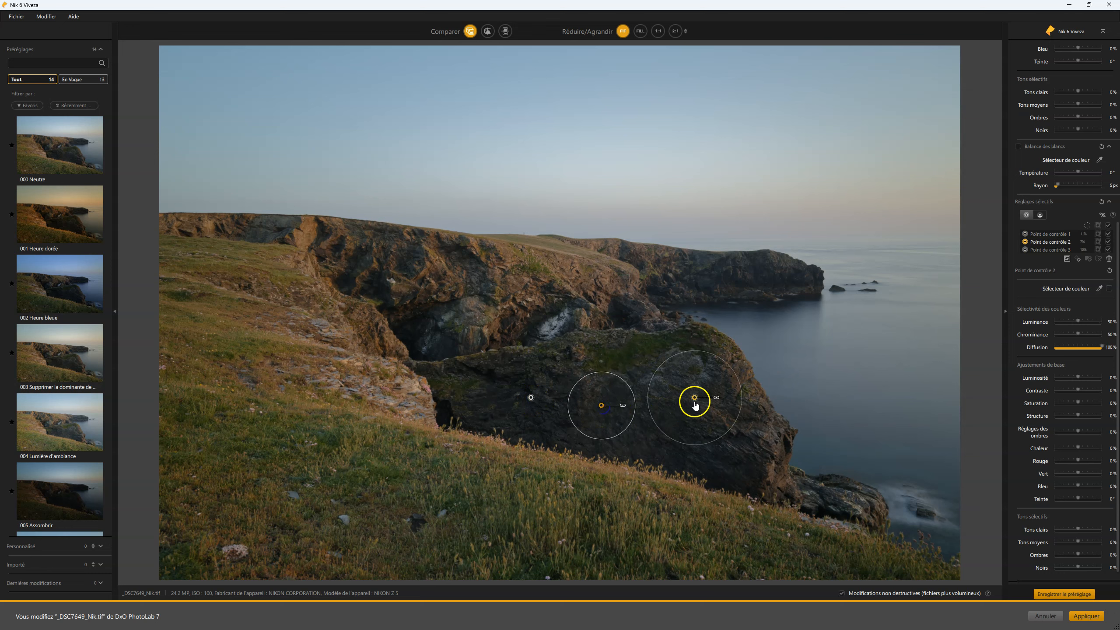
pyautogui.click(522, 374)
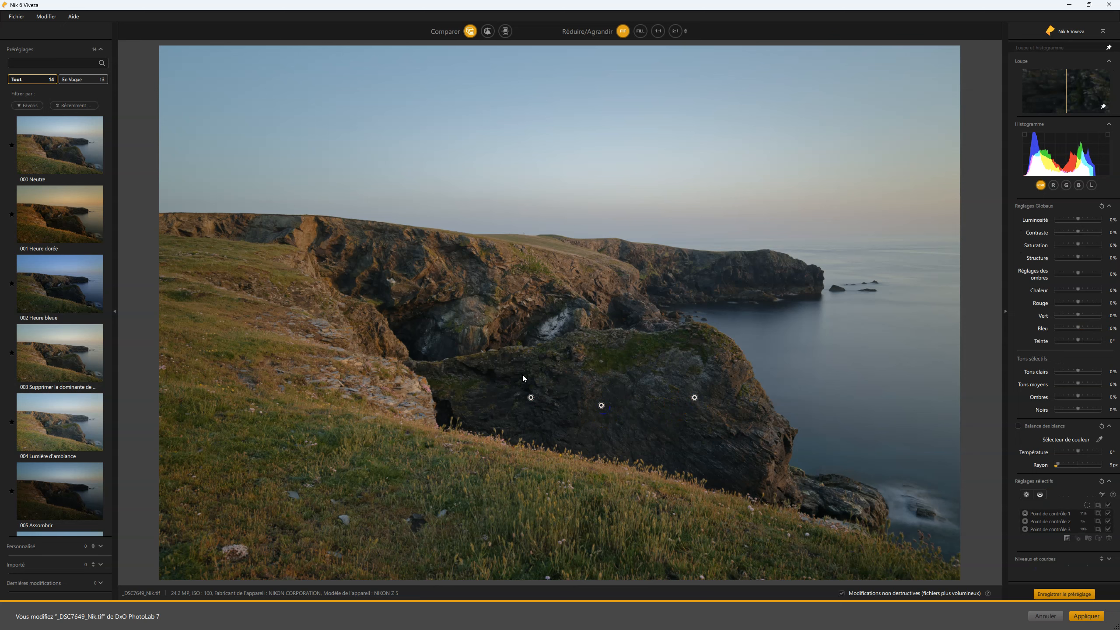
# Step: Select all three control points on the dark rock and combine them into one group
pyautogui.moveTo(507, 365); pyautogui.dragTo(773, 449)
pyautogui.scroll(-5, 1087, 187)
pyautogui.click(1054, 243)
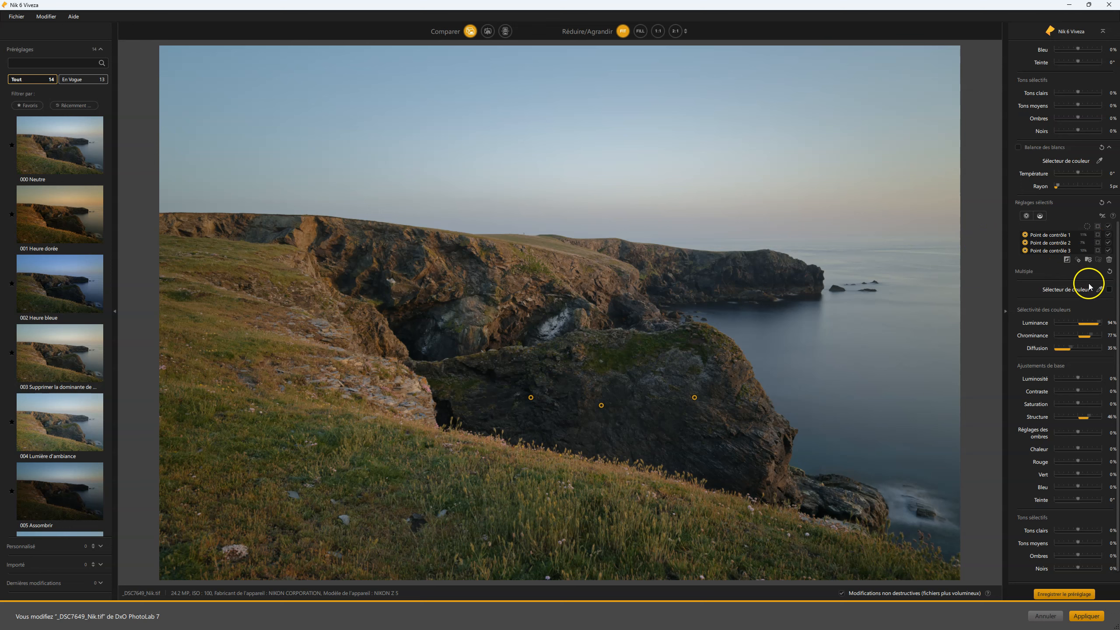
pyautogui.click(1078, 260)
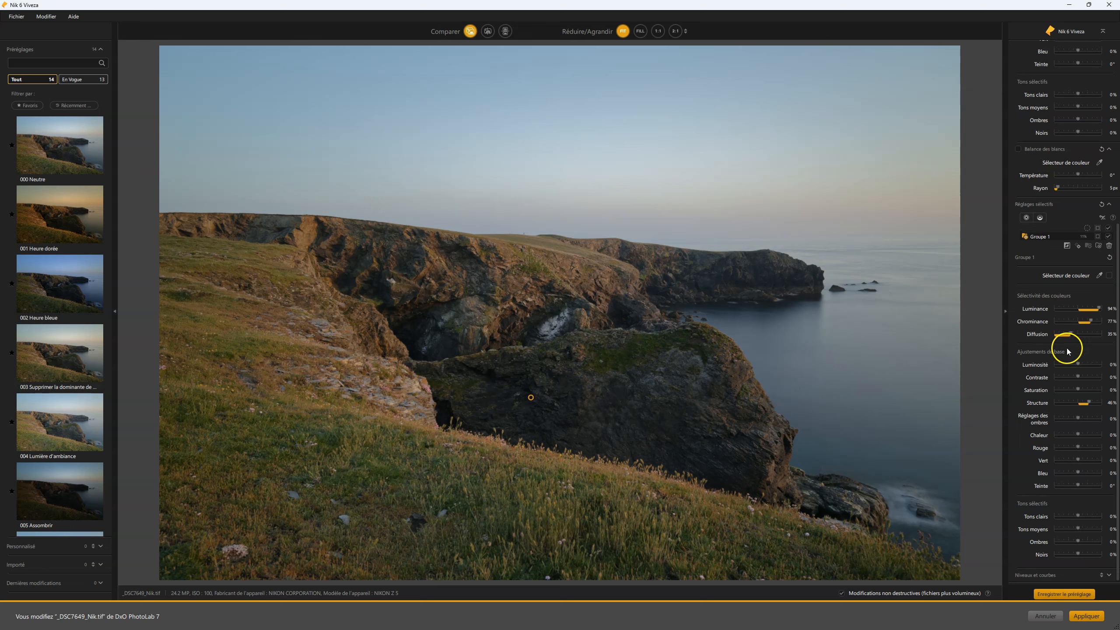
# Step: Set the rock group's Structure to 57 %, Luminosité to 18 %, Luminance to 72 % and Chrominance to 69 %
pyautogui.moveTo(1093, 410); pyautogui.dragTo(1105, 406)
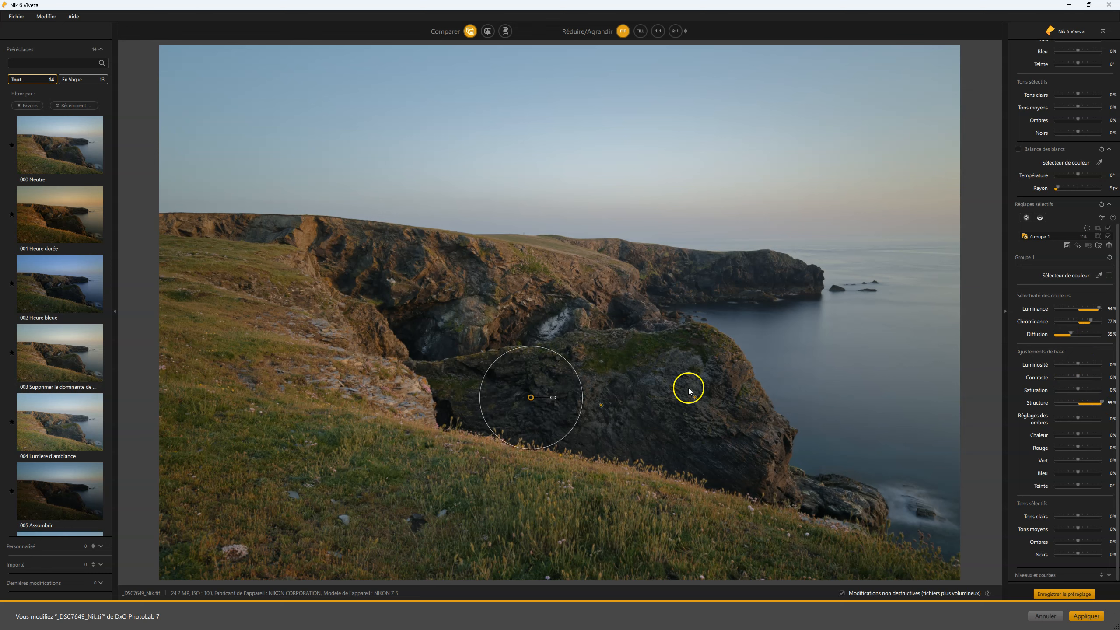
pyautogui.moveTo(1101, 406); pyautogui.dragTo(1086, 405)
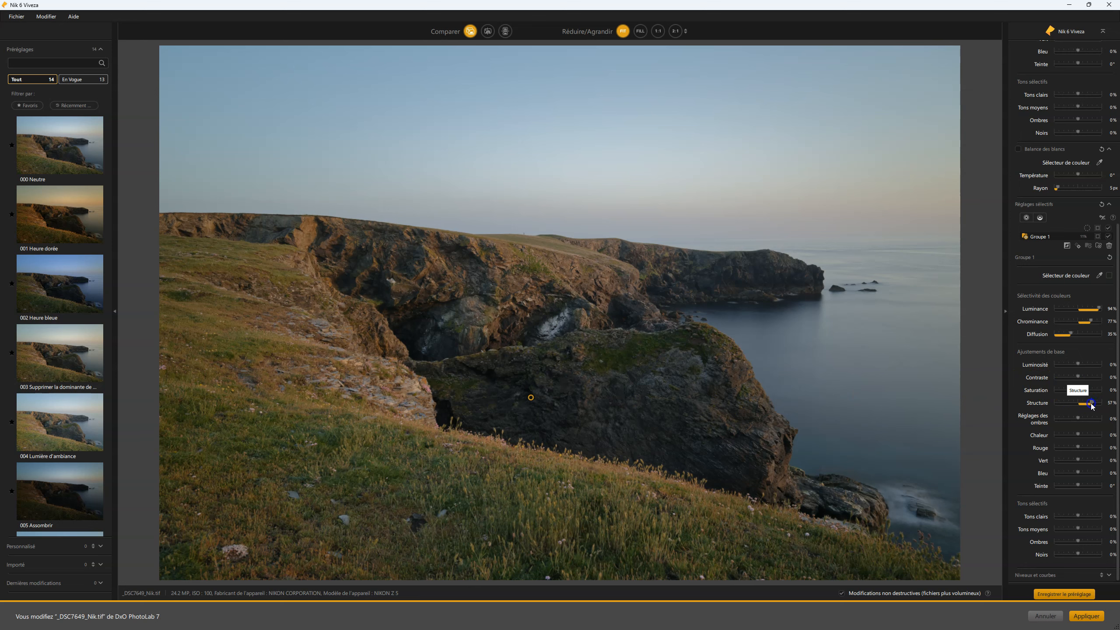
pyautogui.moveTo(1082, 366); pyautogui.dragTo(1083, 367)
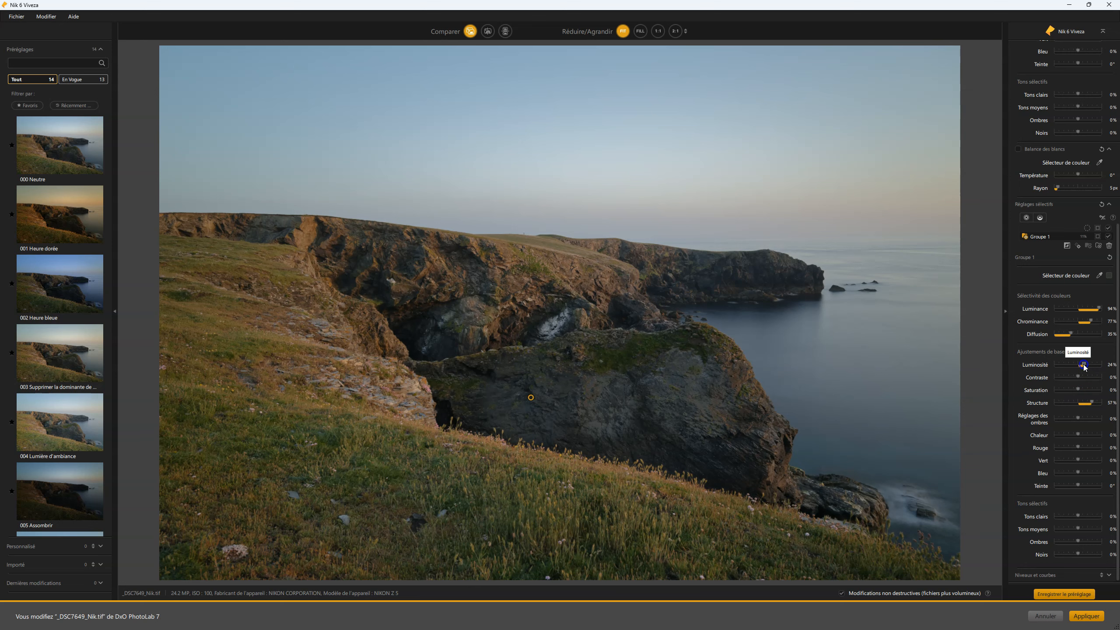
pyautogui.moveTo(1083, 365); pyautogui.dragTo(1082, 363)
pyautogui.moveTo(1099, 308)
pyautogui.mouseDown()
pyautogui.moveTo(1077, 309)
pyautogui.moveTo(1088, 309)
pyautogui.mouseUp()
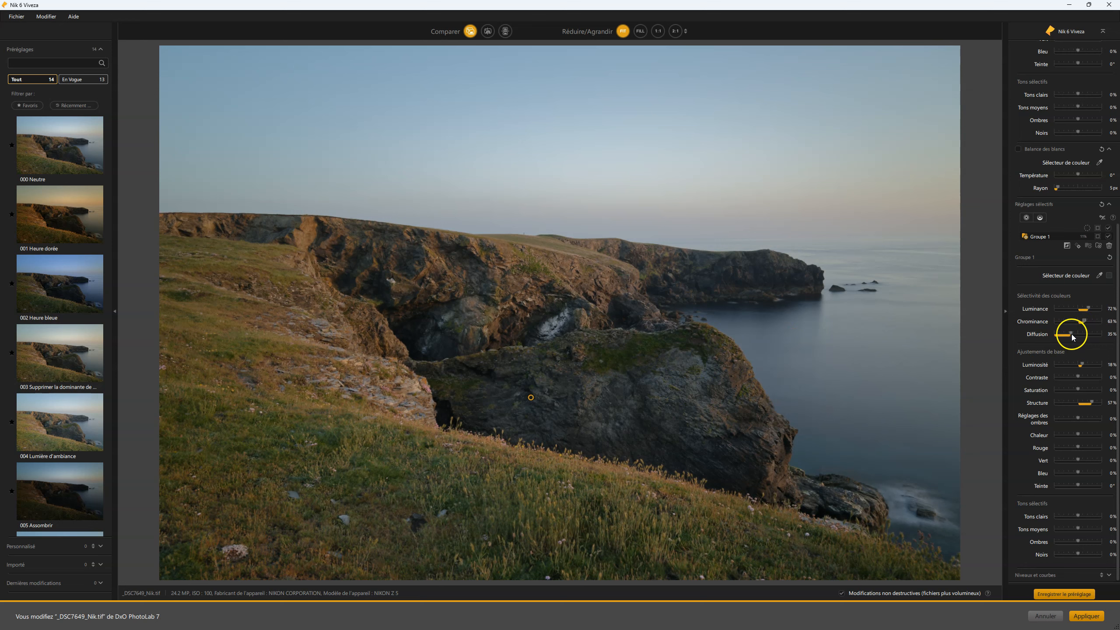
# Step: Check the group's mask while varying Diffusion between 0 % and 95 %, settling on 74 %
pyautogui.moveTo(1058, 334); pyautogui.dragTo(1085, 333)
pyautogui.moveTo(1079, 334); pyautogui.dragTo(1097, 334)
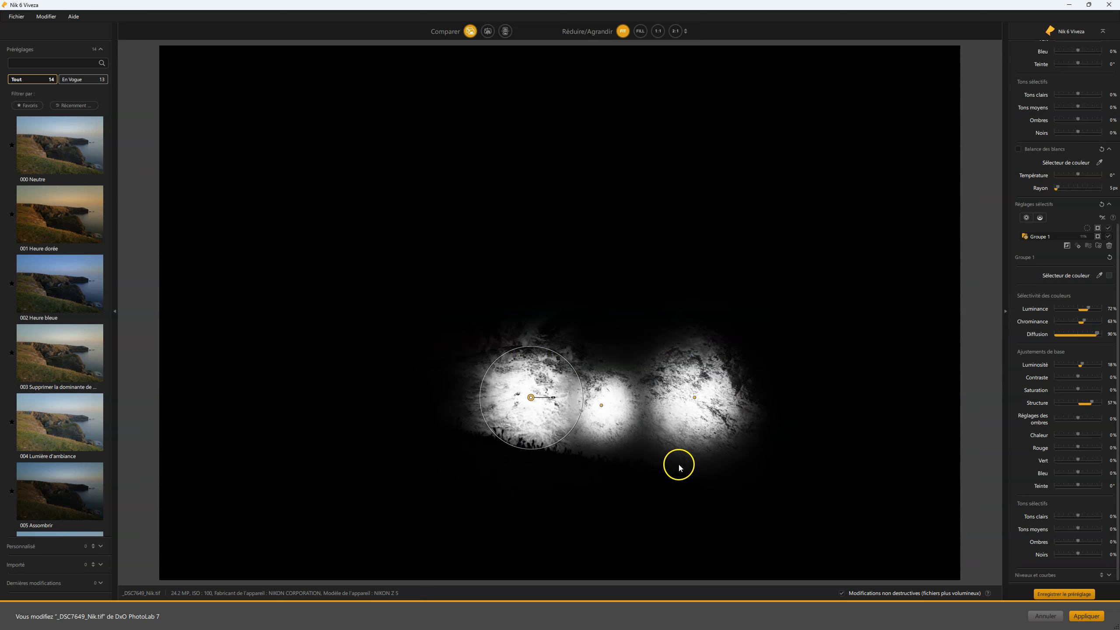
pyautogui.moveTo(1098, 335); pyautogui.dragTo(1044, 333)
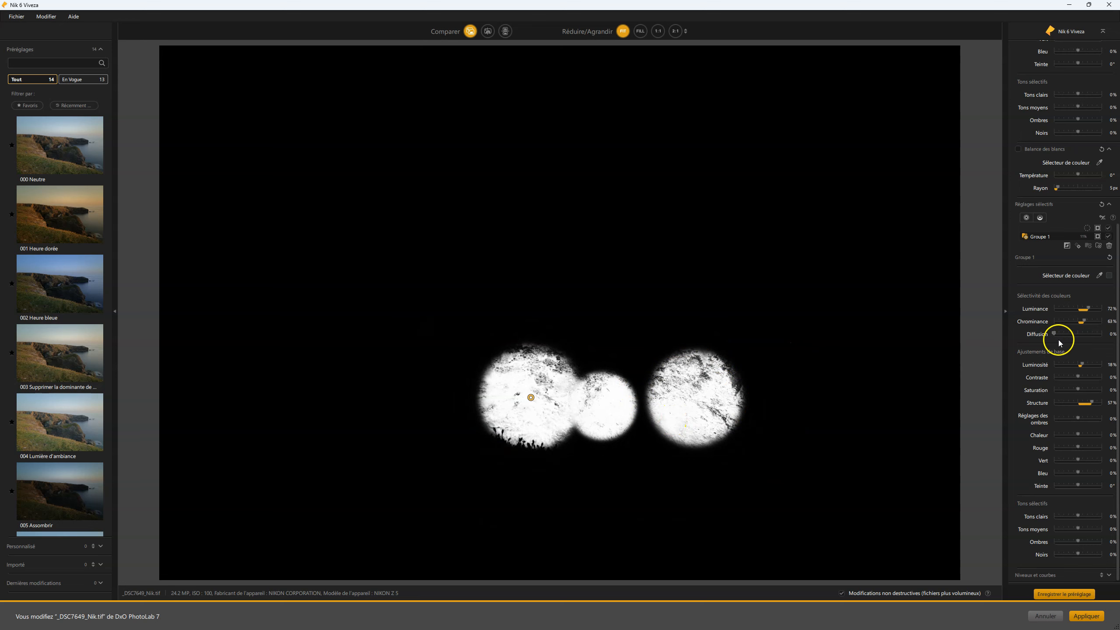
pyautogui.moveTo(1055, 335); pyautogui.dragTo(1099, 335)
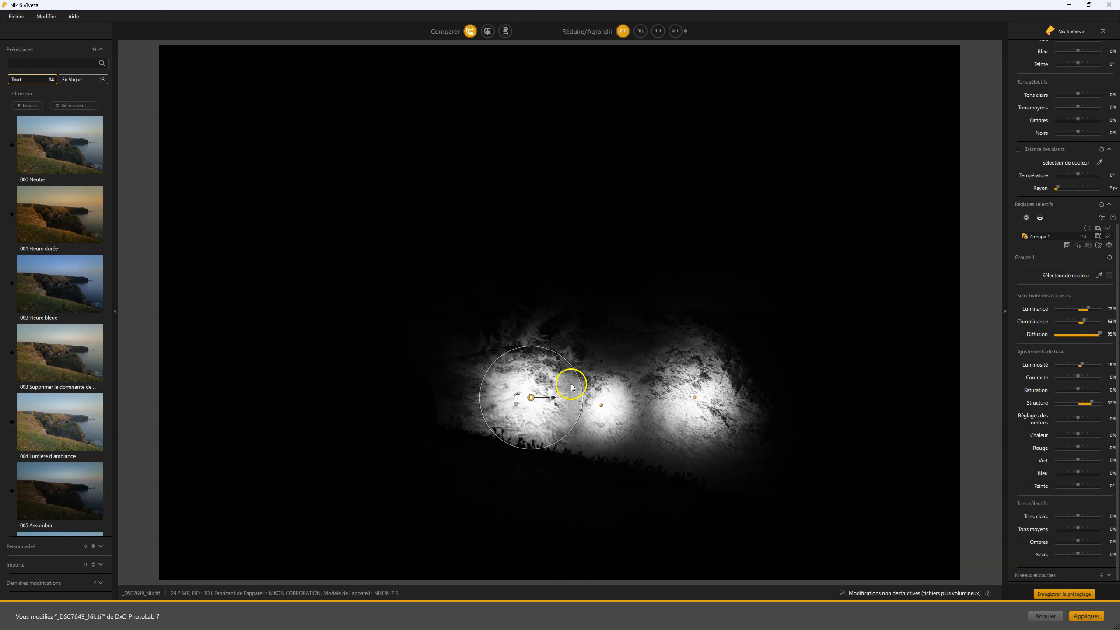
pyautogui.click(768, 333)
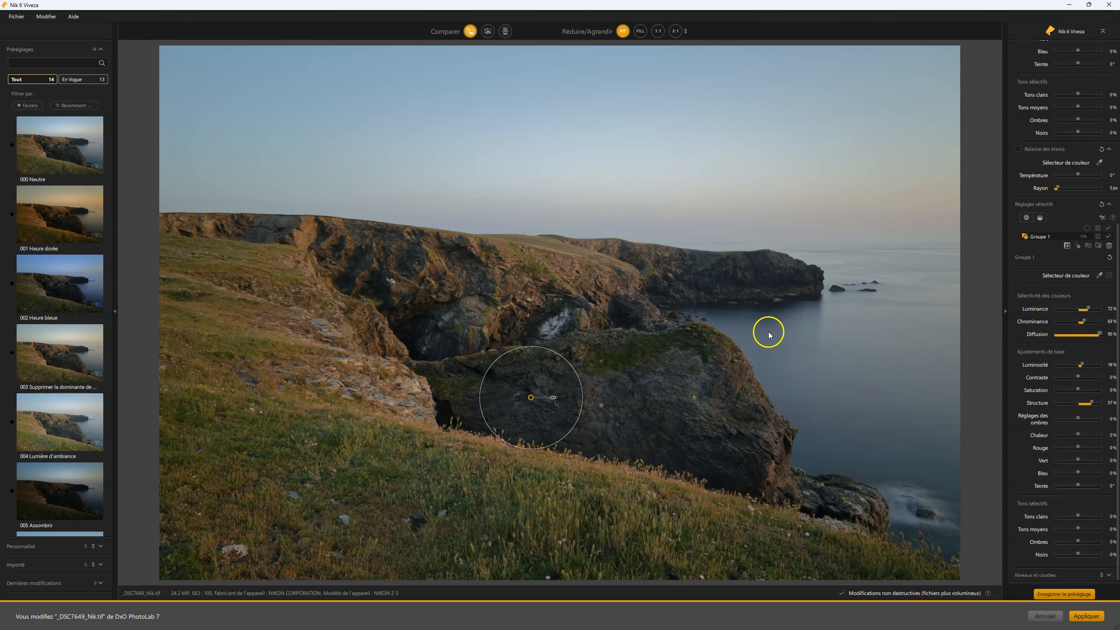
pyautogui.moveTo(1100, 334)
pyautogui.mouseDown()
pyautogui.moveTo(1031, 333)
pyautogui.moveTo(1090, 336)
pyautogui.mouseUp()
pyautogui.click(1076, 346)
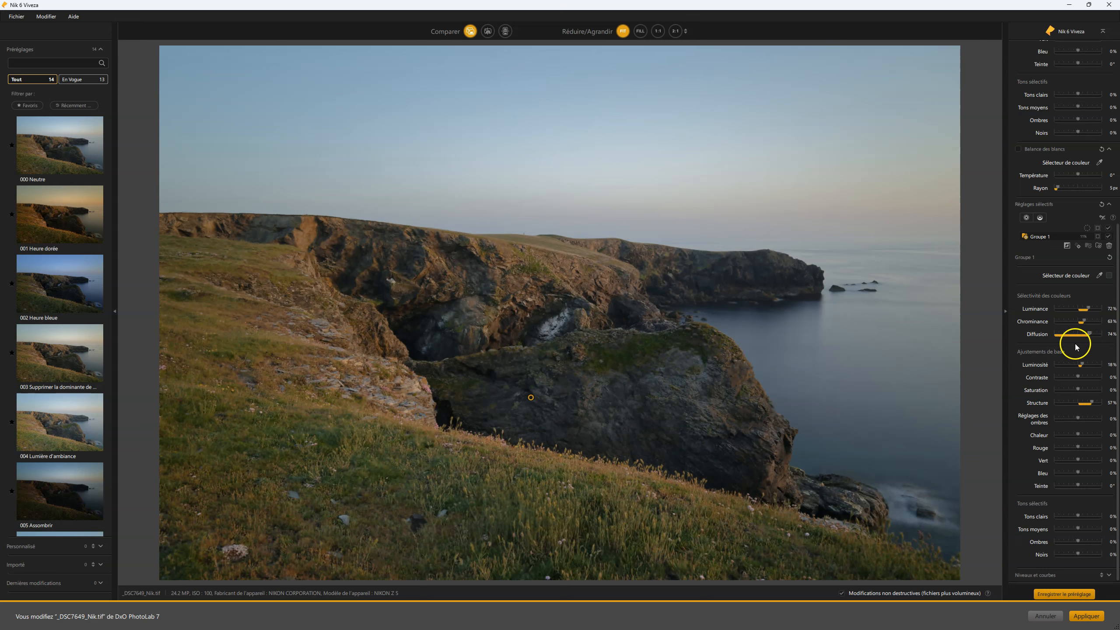
# Step: Compare the image with the rock group's effect hidden and shown
pyautogui.click(1104, 237)
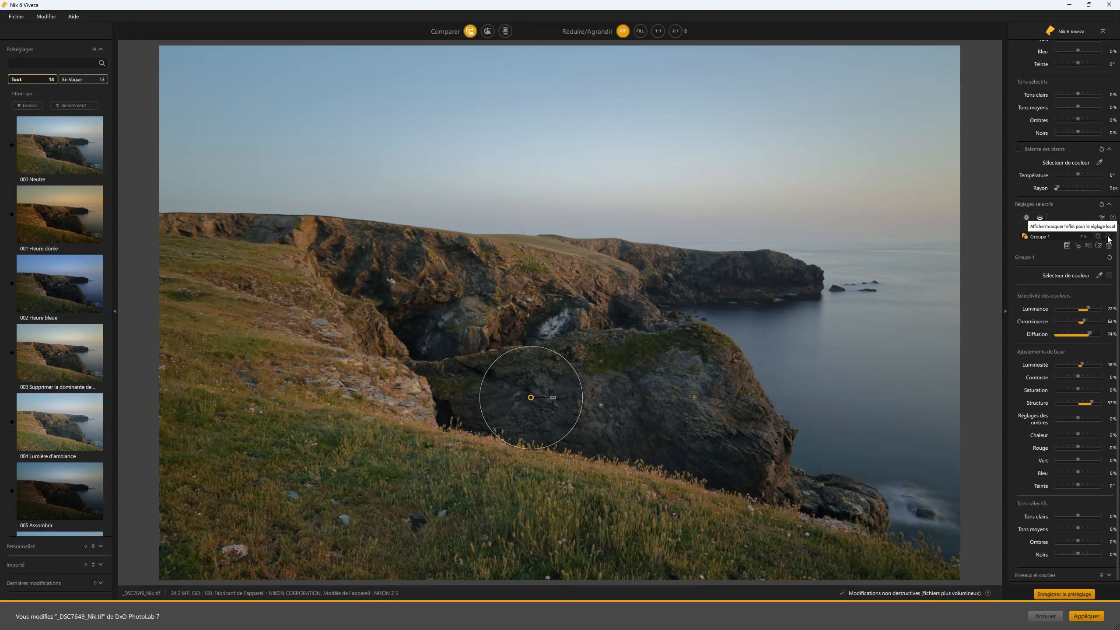
pyautogui.click(1108, 238)
pyautogui.click(1109, 238)
pyautogui.click(1109, 239)
pyautogui.click(1109, 239)
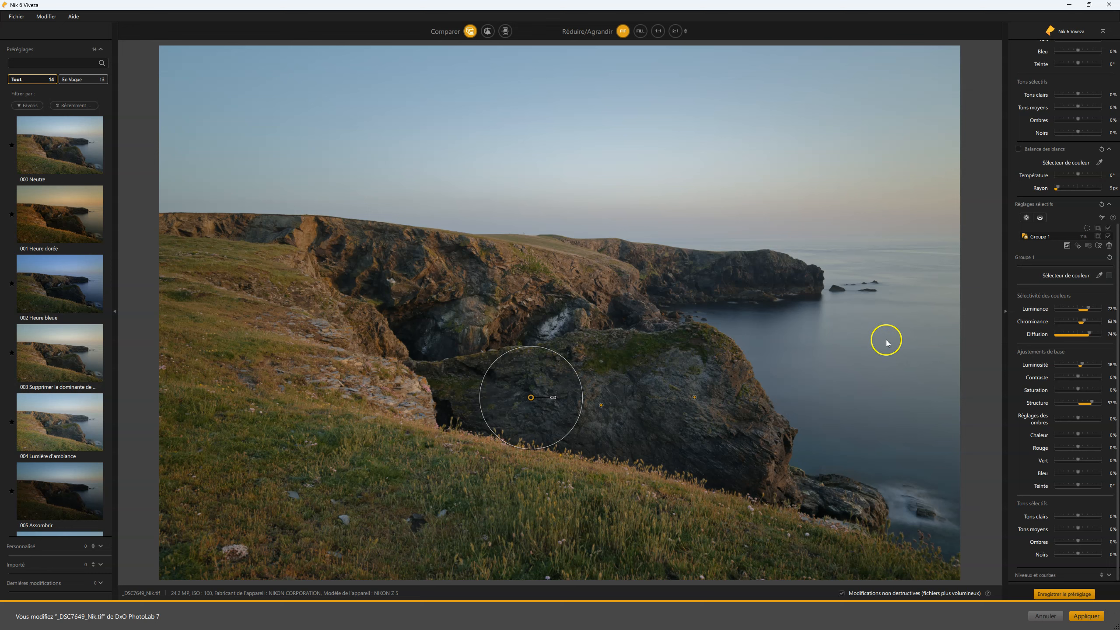
# Step: Add a control point on the cliff behind the rock with Contraste 53 % and Saturation 42 %, and roughly double its radius
pyautogui.click(1029, 221)
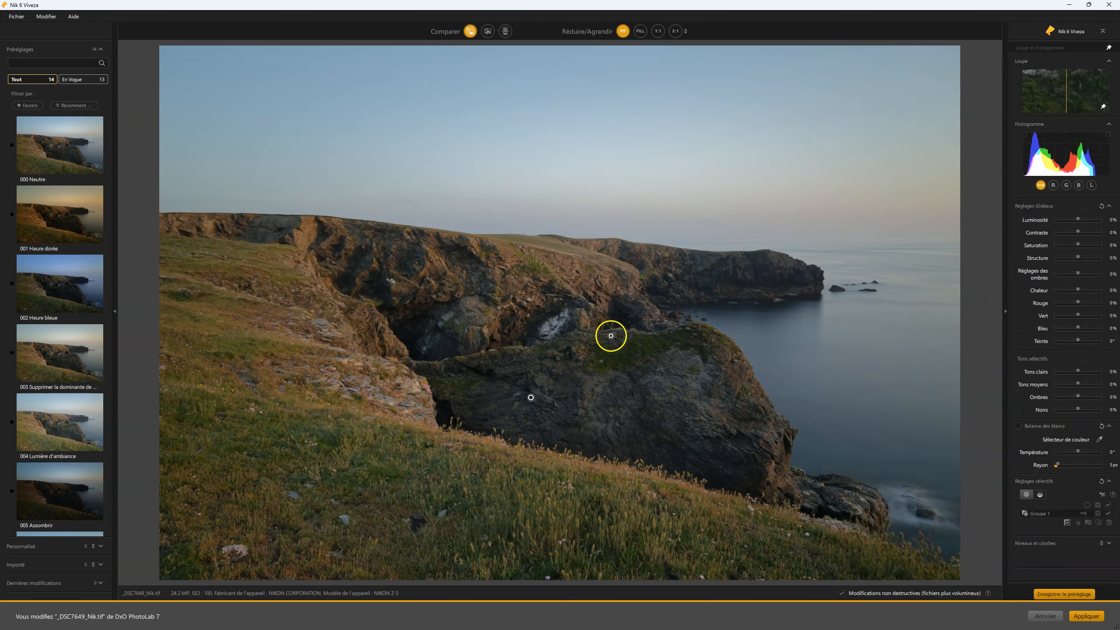
pyautogui.click(413, 275)
pyautogui.moveTo(413, 279); pyautogui.dragTo(419, 286)
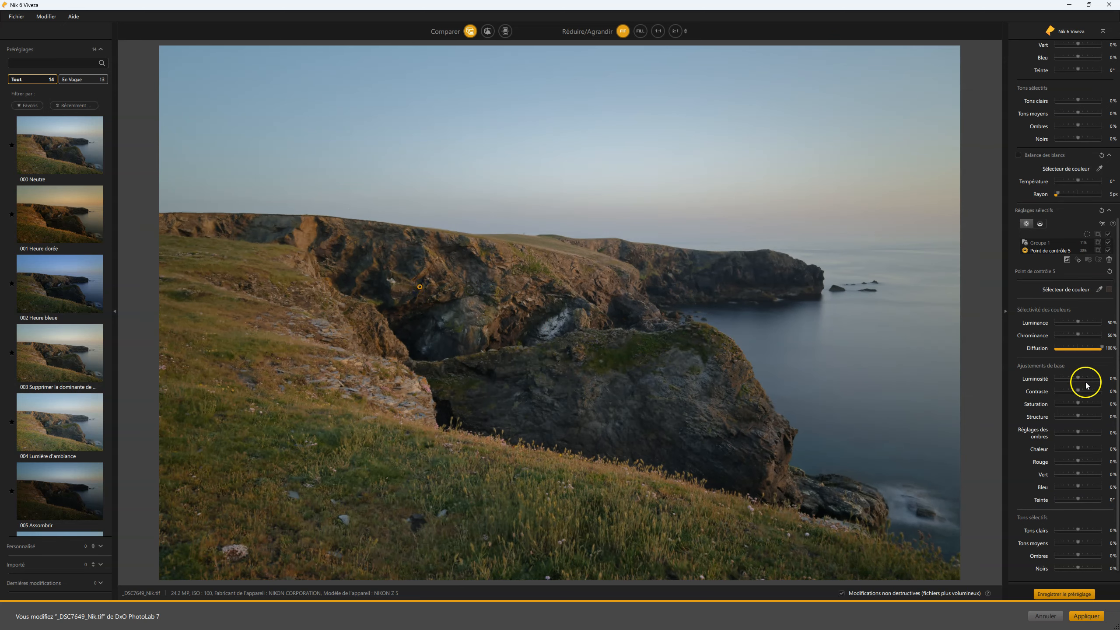
pyautogui.moveTo(1077, 391); pyautogui.dragTo(1080, 395)
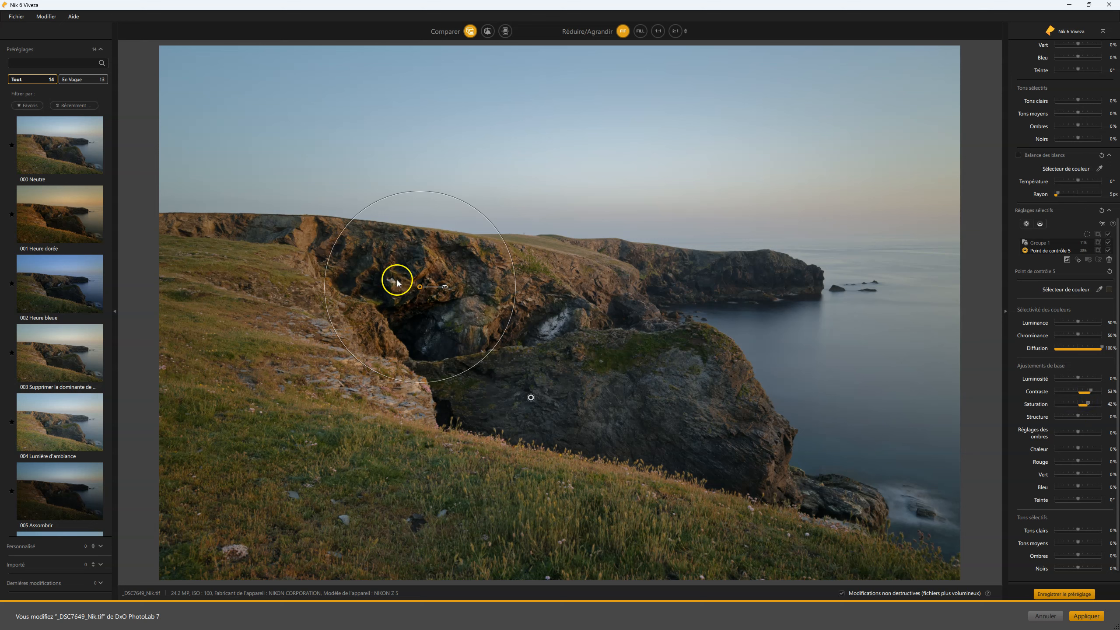
pyautogui.moveTo(323, 296); pyautogui.dragTo(230, 297)
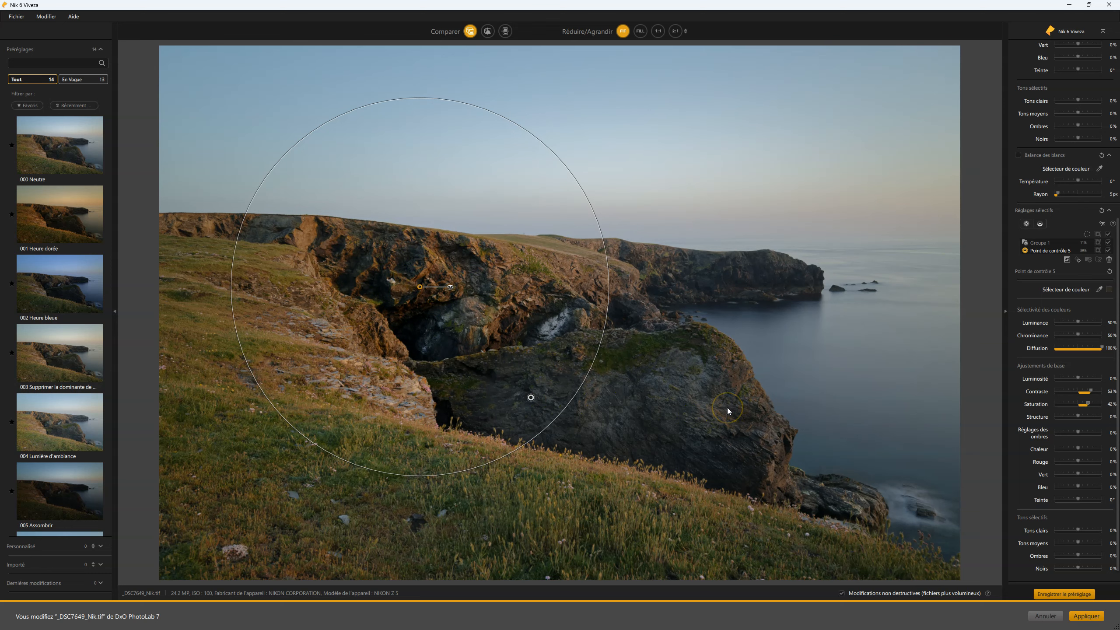
# Step: Inspect the cliff control point's mask while trying Diffusion at 0 % and 98 %
pyautogui.press('m')
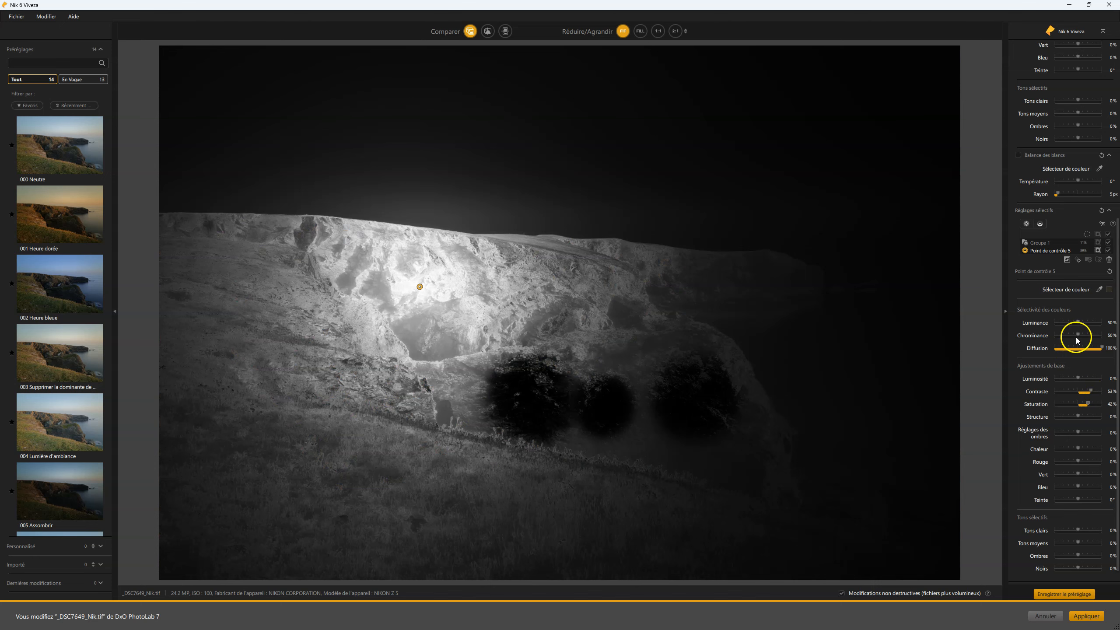
pyautogui.press('m')
pyautogui.moveTo(1102, 348); pyautogui.dragTo(968, 343)
pyautogui.press('m')
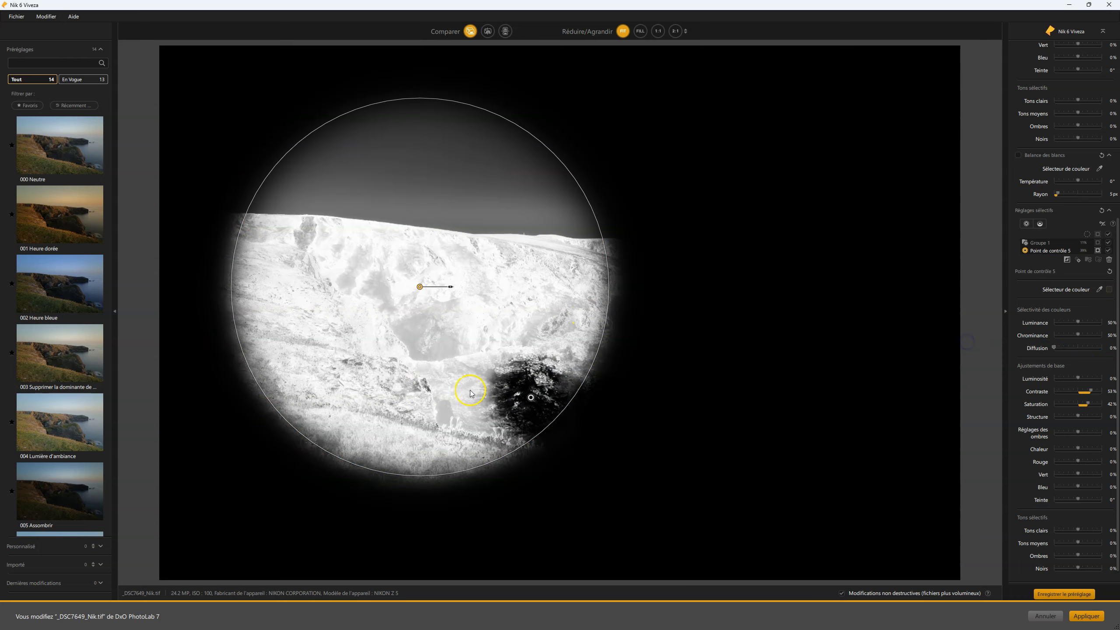
pyautogui.moveTo(1055, 348); pyautogui.dragTo(1100, 349)
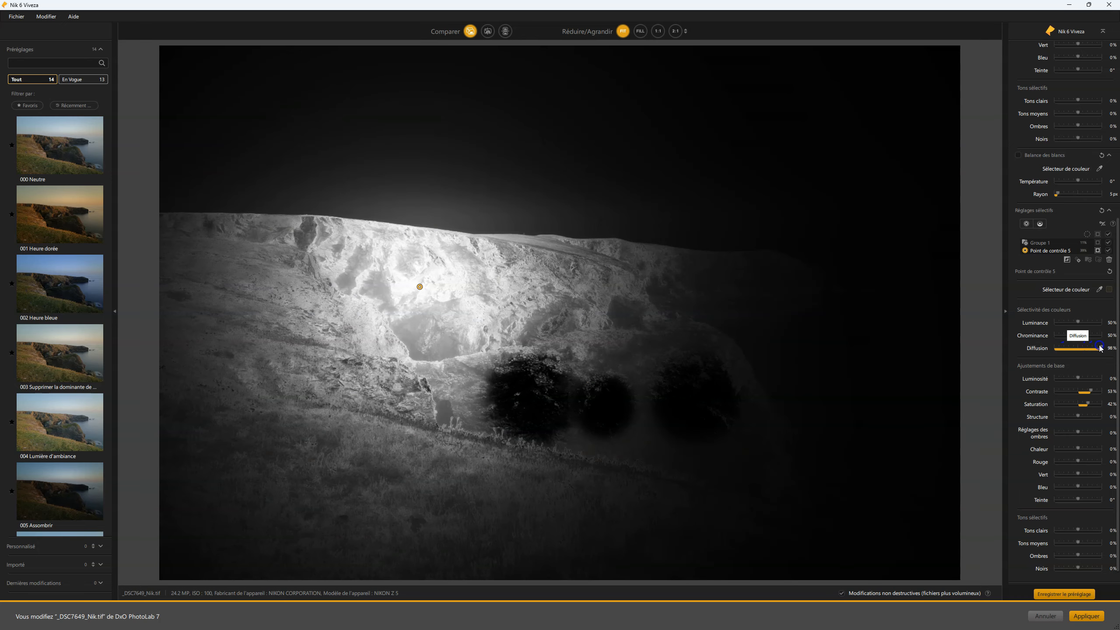
# Step: Move the cliff control point down to the shadowed rock, using Luminance 68 %, Chrominance 64 %, Diffusion 95 % and Structure 77 %
pyautogui.moveTo(422, 291); pyautogui.dragTo(421, 315)
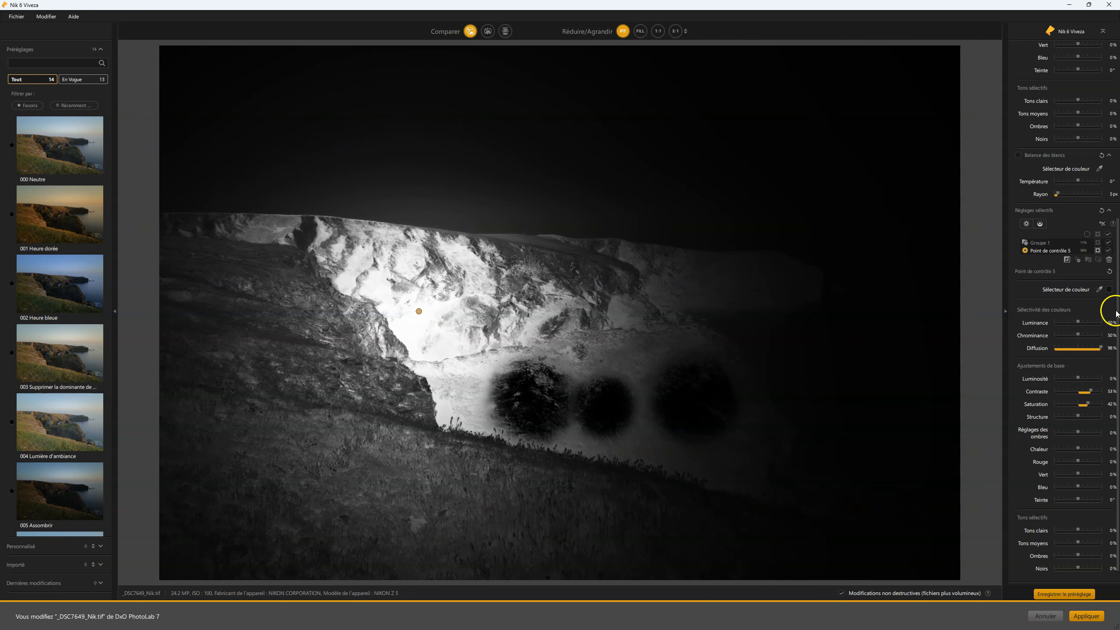
pyautogui.moveTo(1097, 324)
pyautogui.mouseDown()
pyautogui.moveTo(1074, 348)
pyautogui.moveTo(1099, 344)
pyautogui.mouseUp()
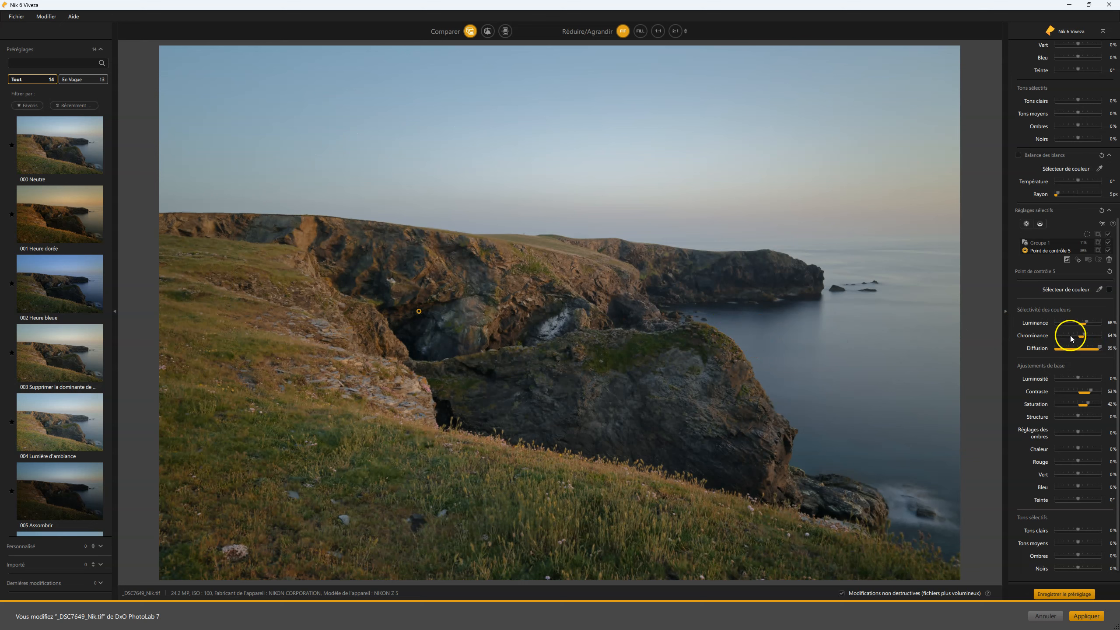
pyautogui.click(1111, 252)
pyautogui.moveTo(1088, 417); pyautogui.dragTo(1097, 416)
# Step: Hide and show the effects of the rock group and the cliff control point in turn to compare them
pyautogui.click(1110, 244)
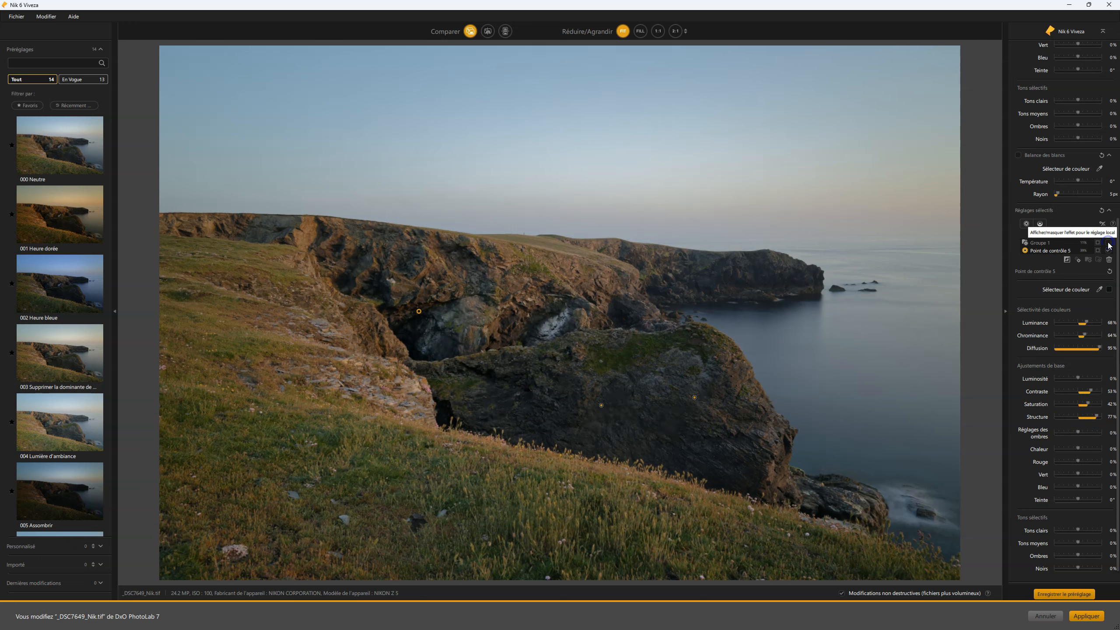
pyautogui.click(1109, 244)
pyautogui.click(1109, 244)
pyautogui.click(1110, 244)
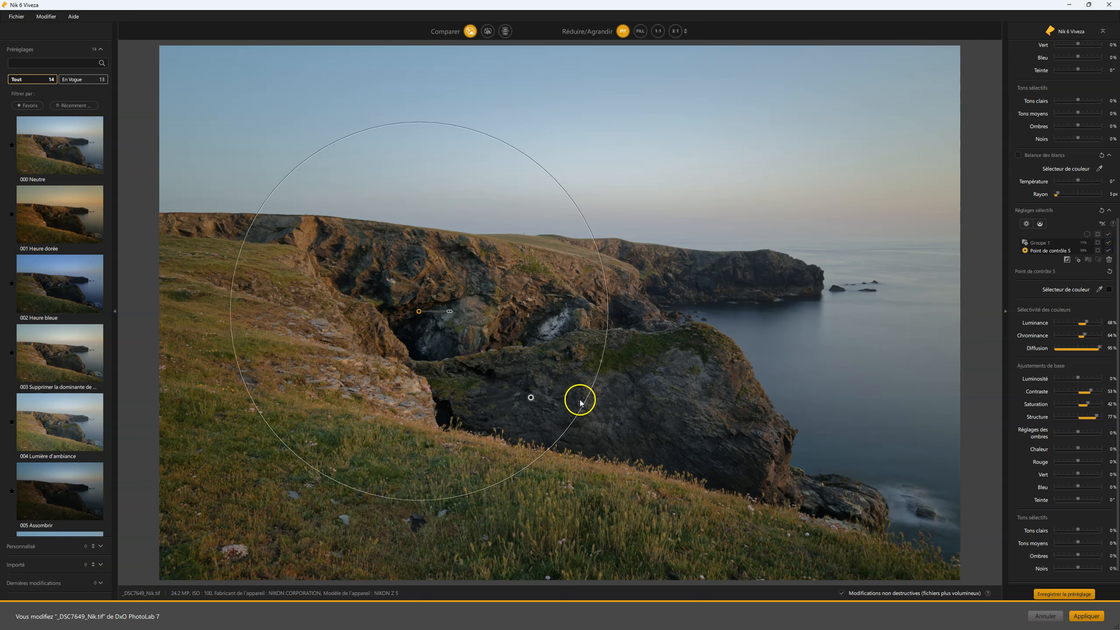
pyautogui.click(1109, 252)
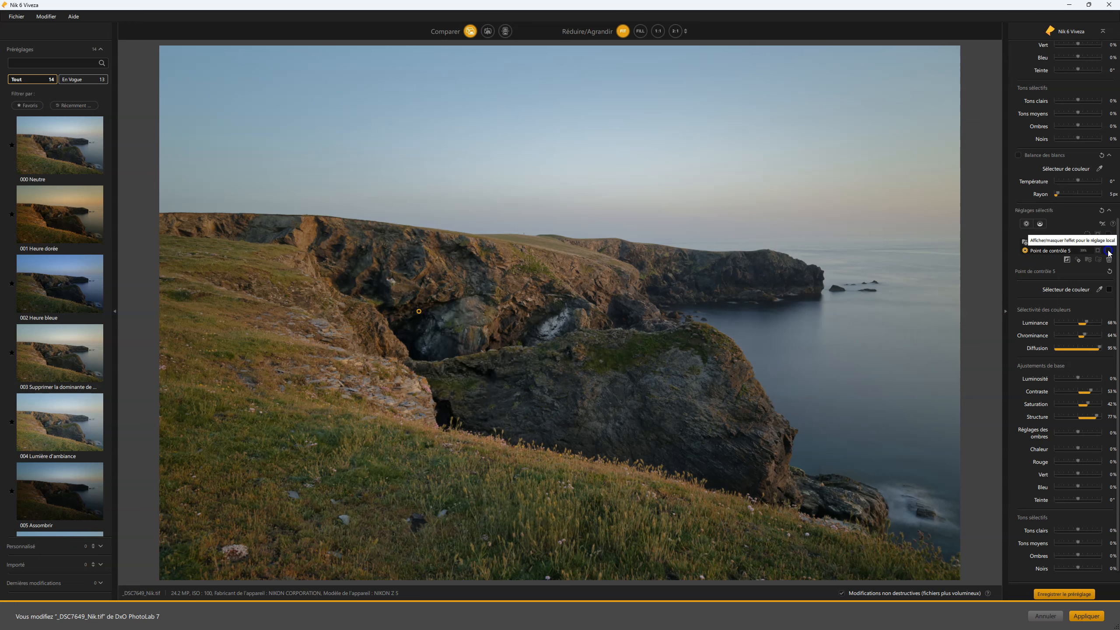
pyautogui.click(1109, 251)
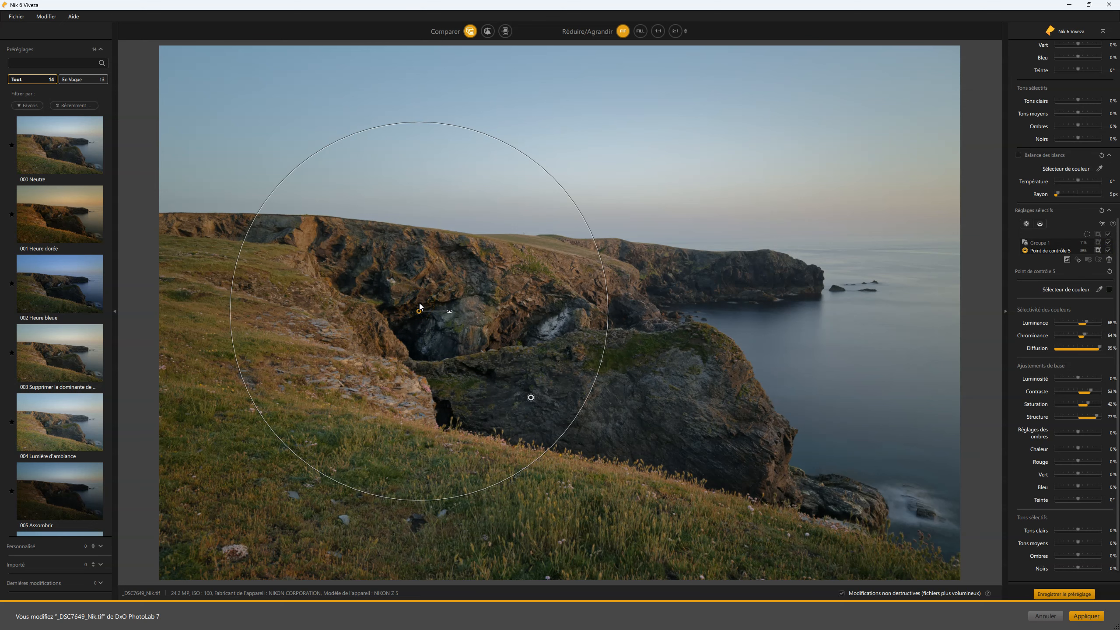
# Step: Tighten the cliff control point's mask with a smaller radius, Diffusion 88 %, Chrominance 35 % and Luminance 64 %
pyautogui.click(449, 390)
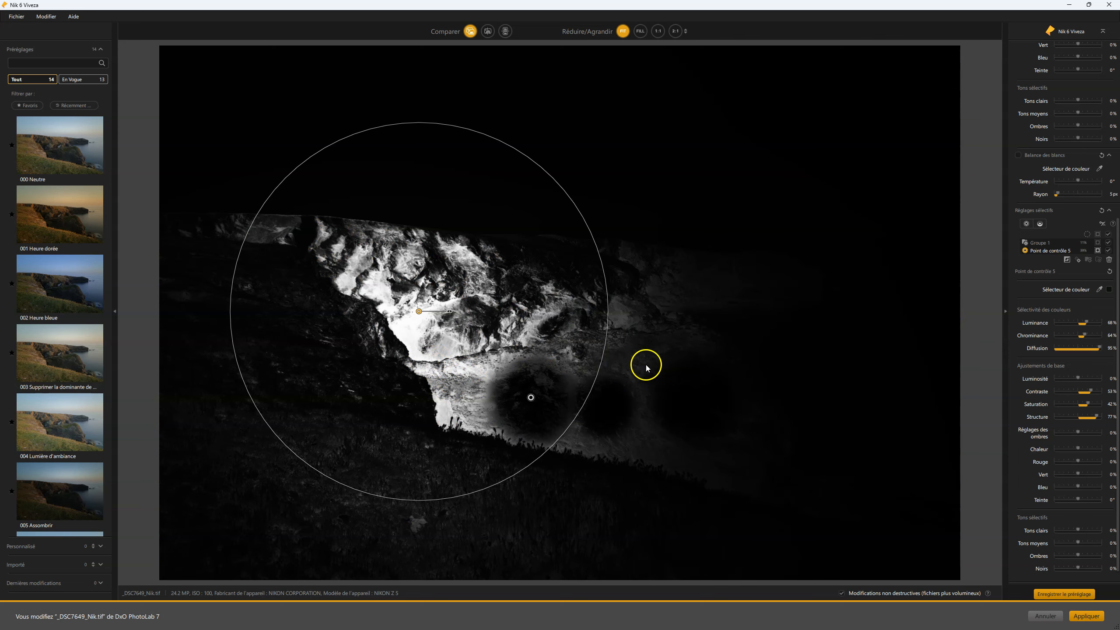
pyautogui.moveTo(1100, 349)
pyautogui.mouseDown()
pyautogui.moveTo(1083, 340)
pyautogui.moveTo(1096, 338)
pyautogui.mouseUp()
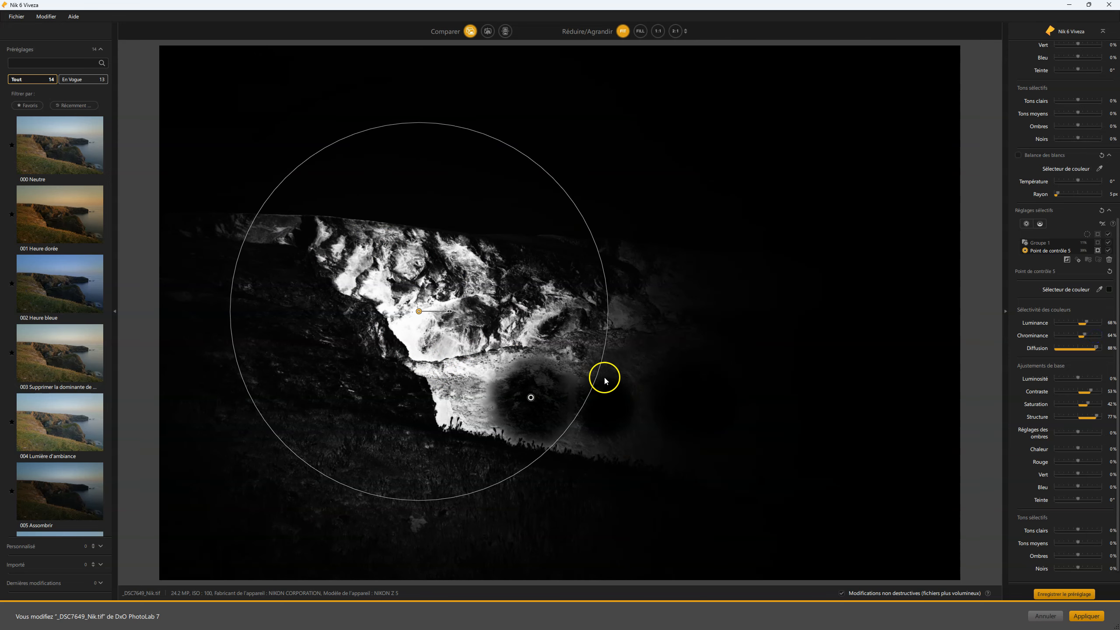
pyautogui.moveTo(601, 377); pyautogui.dragTo(497, 345)
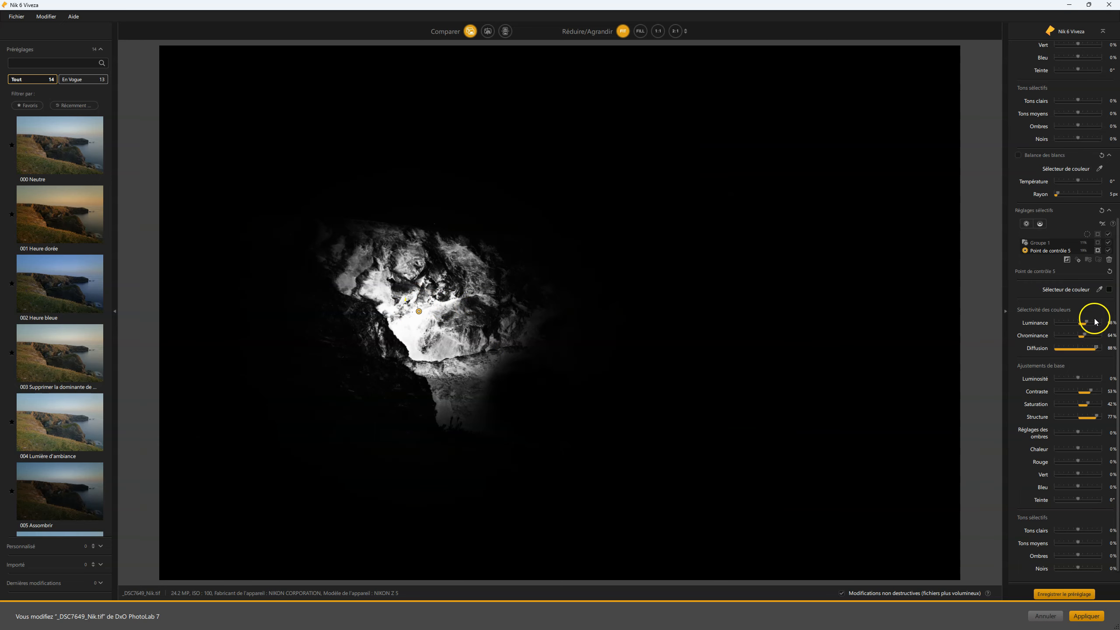
pyautogui.moveTo(1086, 336); pyautogui.dragTo(1075, 329)
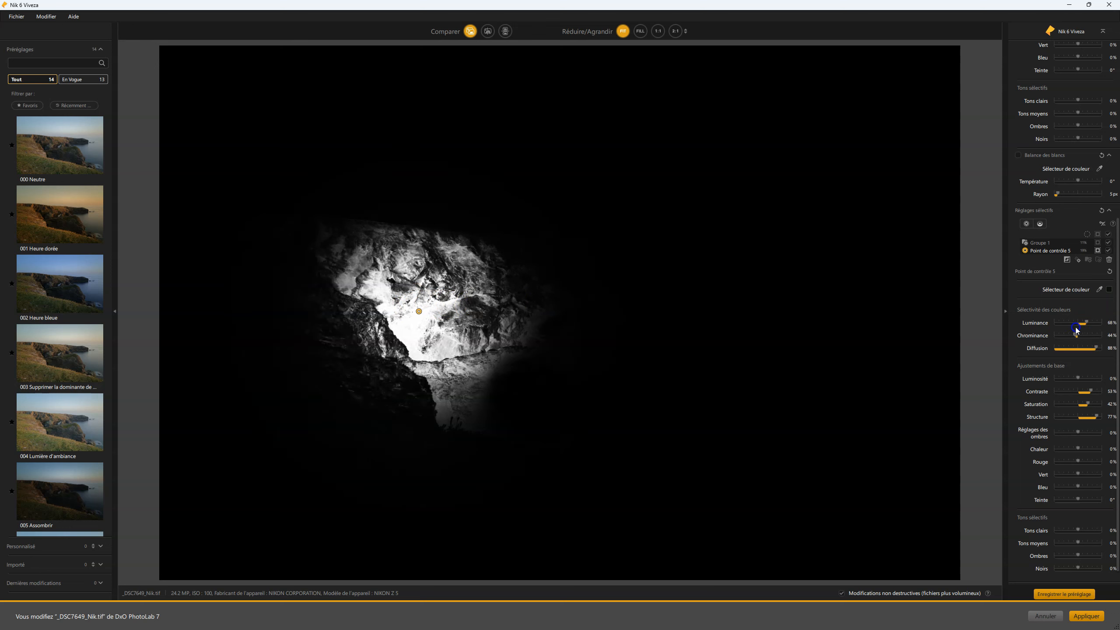
pyautogui.moveTo(1087, 322); pyautogui.dragTo(1085, 325)
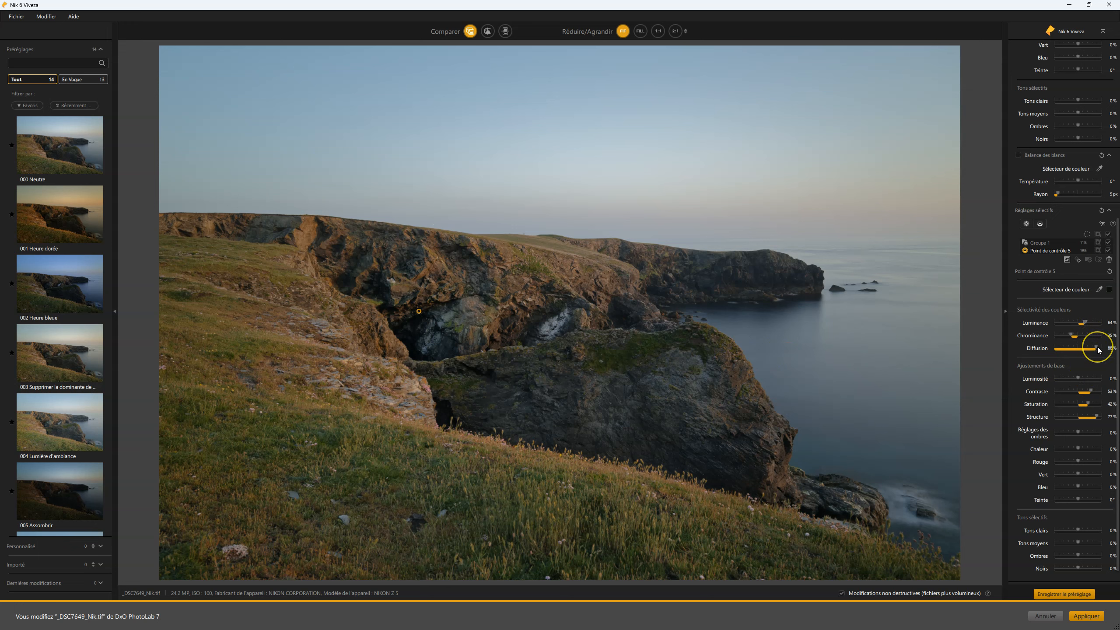
# Step: Compare the cliff with its control point's refined effect hidden and shown
pyautogui.click(1110, 253)
pyautogui.click(1111, 253)
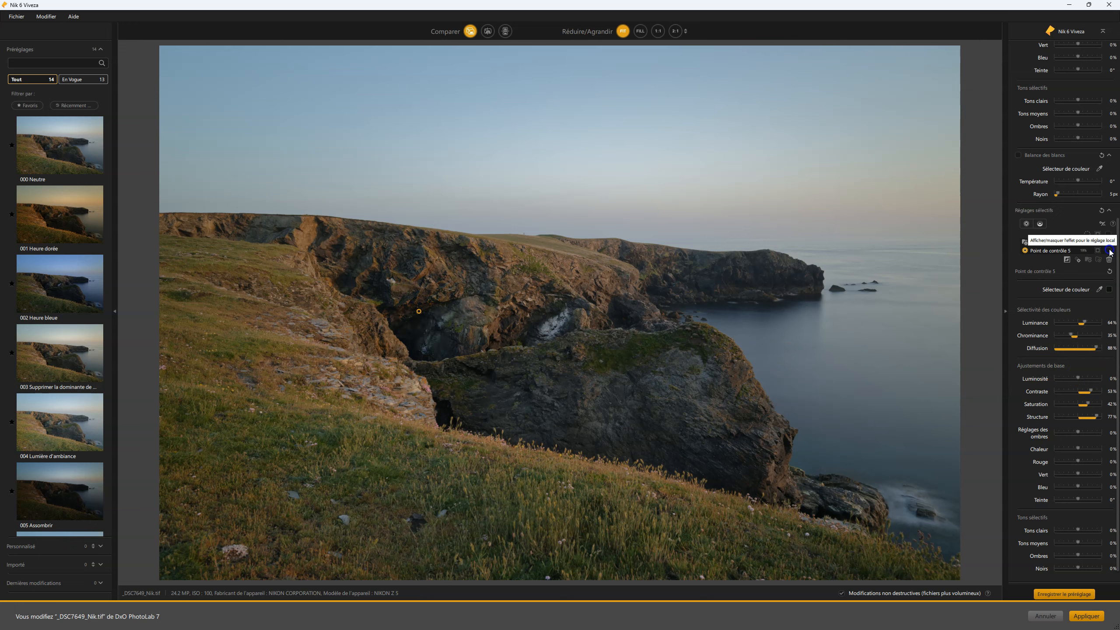
pyautogui.click(1111, 251)
pyautogui.click(1111, 252)
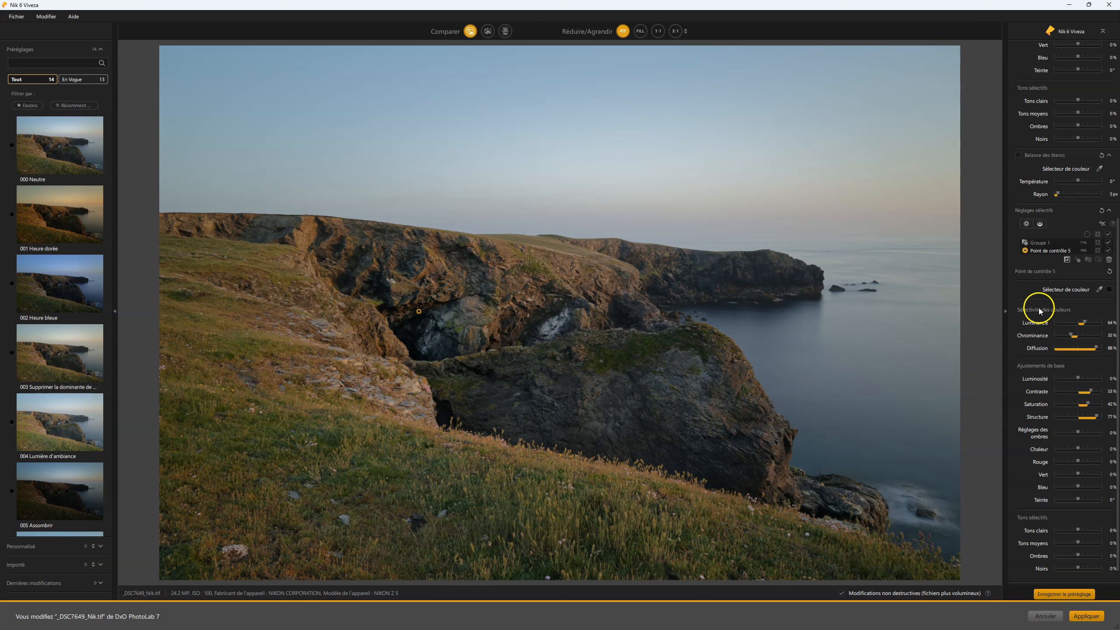
# Step: Add another control point on the right part of the cliff, above the white rock patch, with Structure 44 %
pyautogui.click(1027, 224)
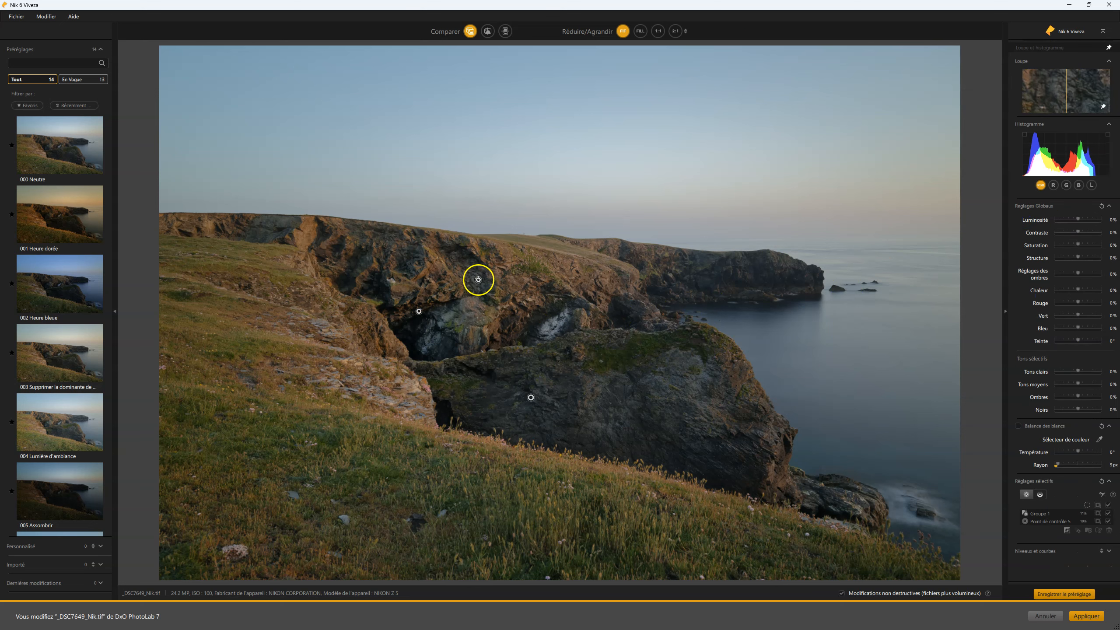
pyautogui.click(515, 289)
pyautogui.moveTo(515, 289); pyautogui.dragTo(542, 291)
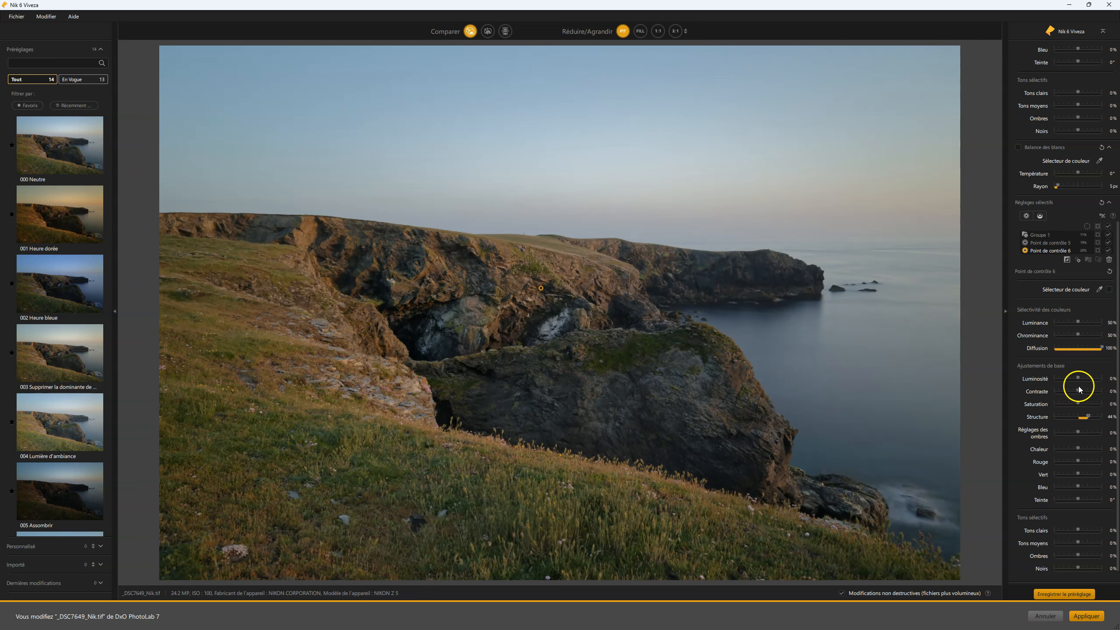
# Step: Brighten the control point above the white rock patch to Luminosité 16 % and restrict its mask with Luminance 86 % and Diffusion 73 %
pyautogui.moveTo(1077, 378); pyautogui.dragTo(1075, 376)
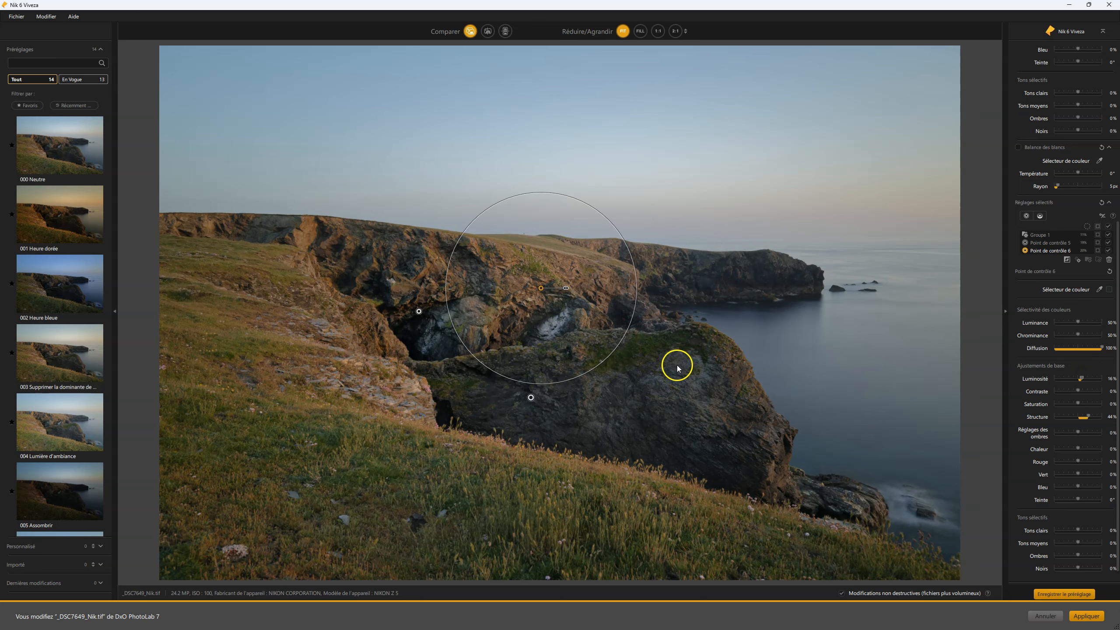
pyautogui.press('m')
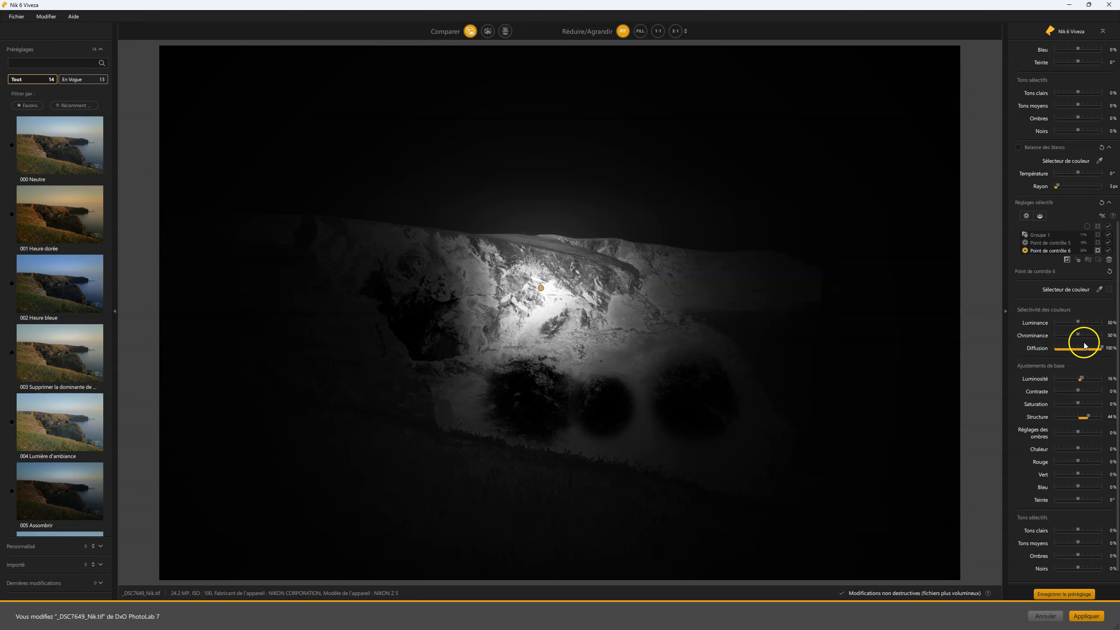
pyautogui.moveTo(1102, 348); pyautogui.dragTo(1095, 321)
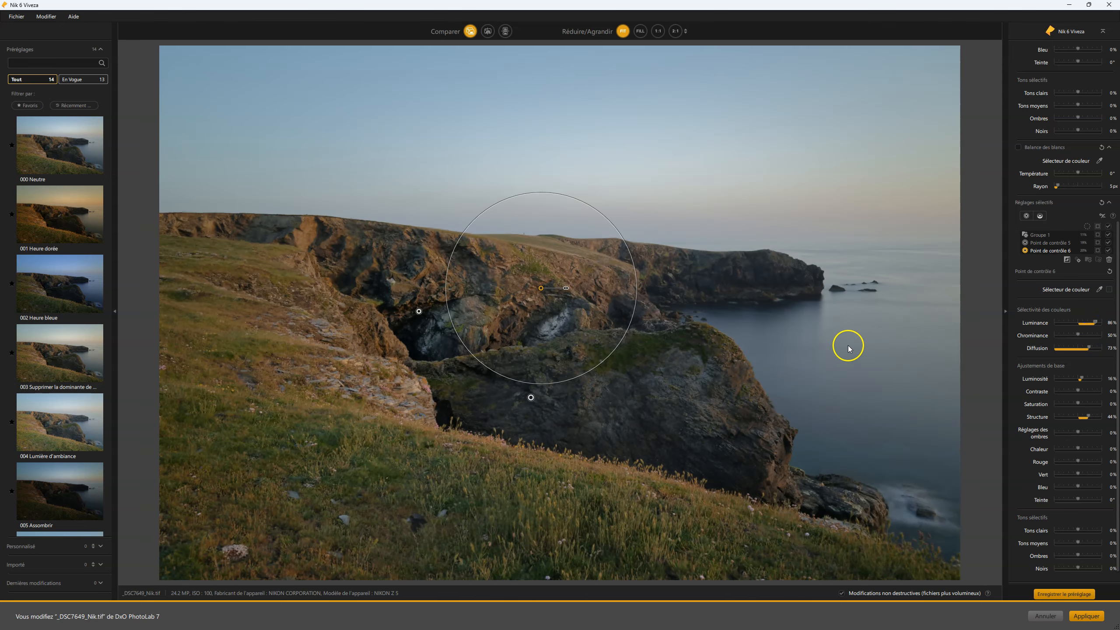
# Step: Refine that point's mask with a smaller radius, a slightly lower position, Luminance 60 %, Chrominance 29 % and Diffusion 87 %
pyautogui.press('m')
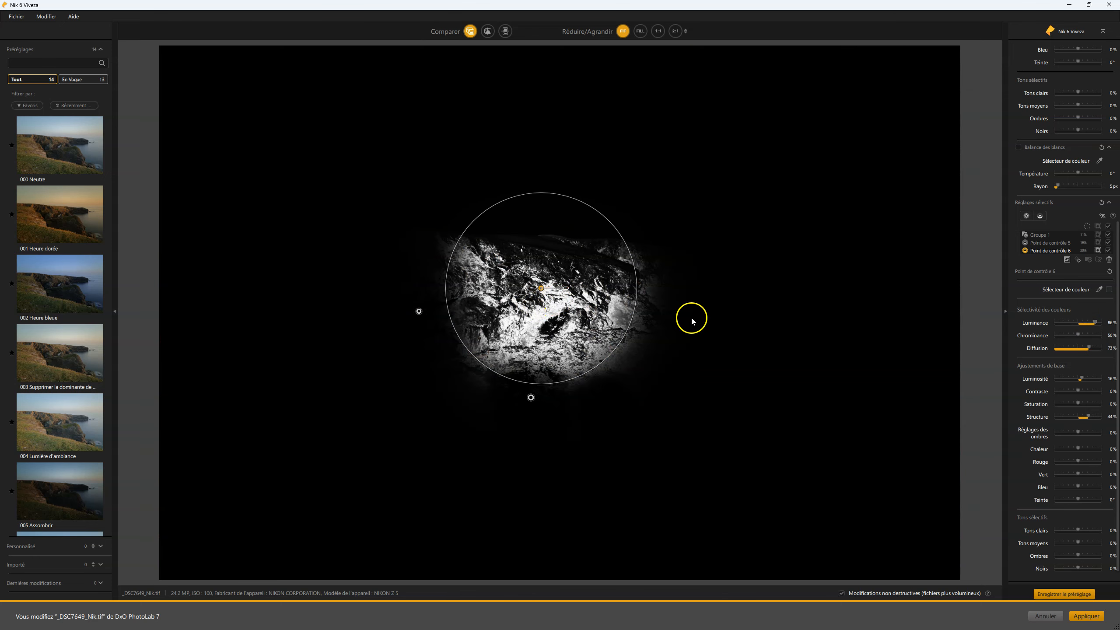
pyautogui.moveTo(1088, 337)
pyautogui.mouseDown()
pyautogui.moveTo(1059, 333)
pyautogui.moveTo(1089, 321)
pyautogui.moveTo(1105, 345)
pyautogui.moveTo(1090, 345)
pyautogui.mouseUp()
pyautogui.click(1094, 324)
pyautogui.moveTo(606, 221); pyautogui.dragTo(572, 254)
pyautogui.moveTo(542, 292); pyautogui.dragTo(539, 302)
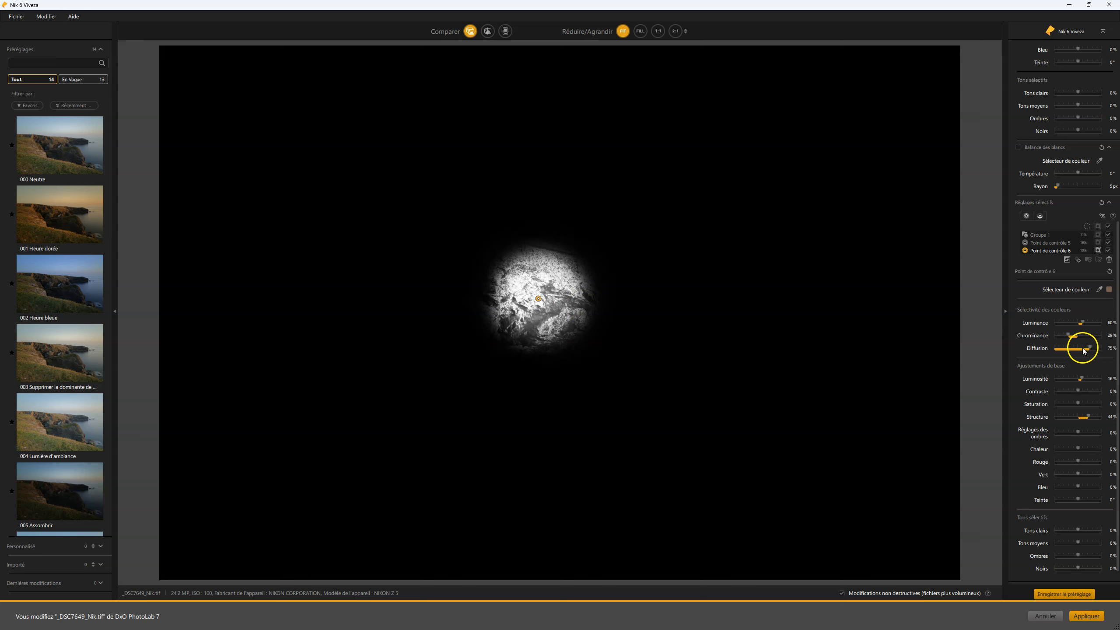
pyautogui.moveTo(1086, 346)
pyautogui.mouseDown()
pyautogui.moveTo(1073, 349)
pyautogui.moveTo(1094, 345)
pyautogui.mouseUp()
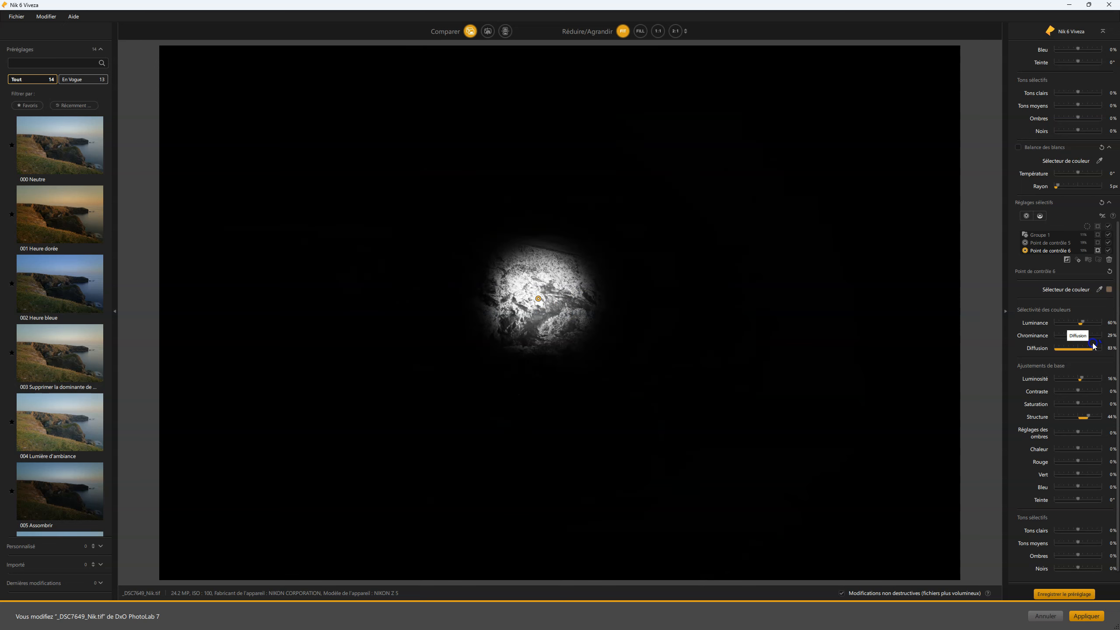
pyautogui.press('m')
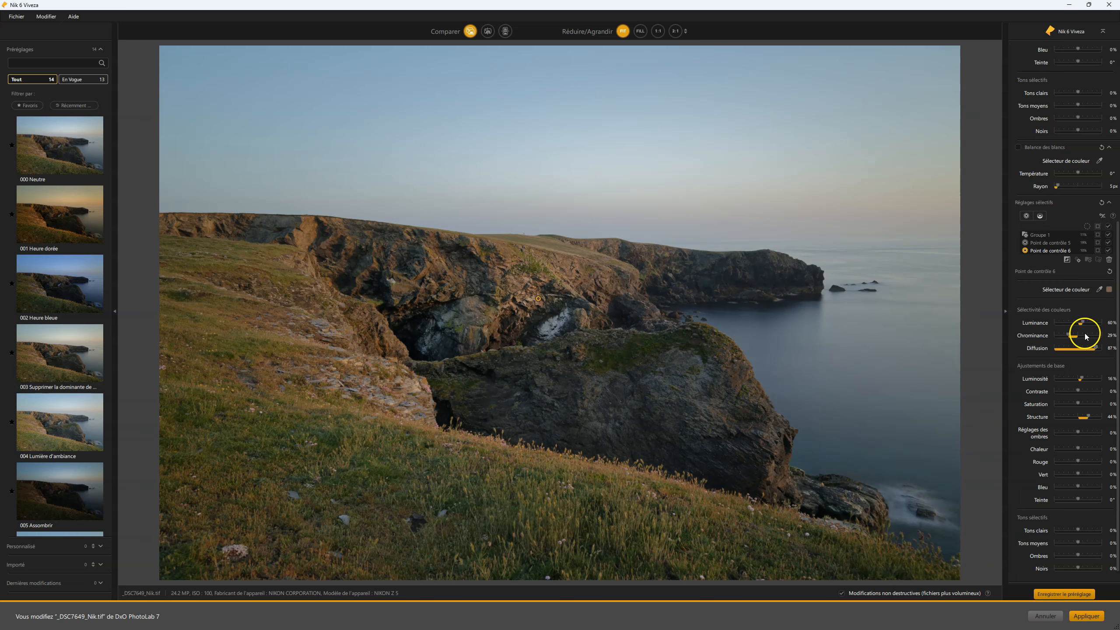
# Step: Compare the photo with the effects of all local adjustments hidden and shown
pyautogui.click(1109, 251)
pyautogui.click(1109, 227)
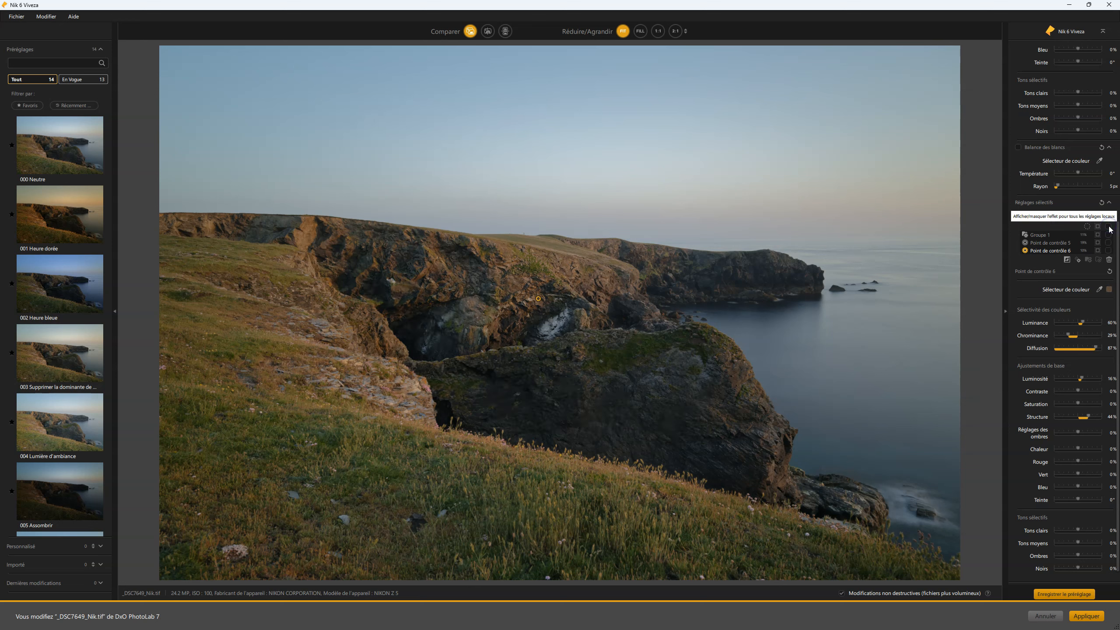
pyautogui.click(1109, 227)
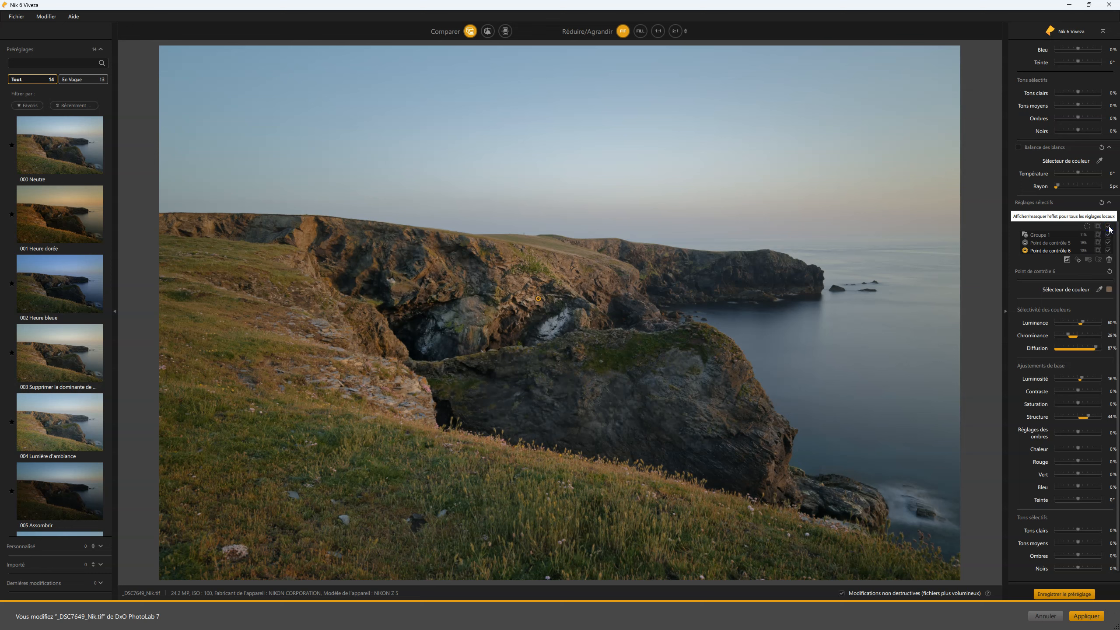
pyautogui.click(1109, 227)
pyautogui.click(1109, 227)
pyautogui.click(1109, 227)
pyautogui.click(1109, 227)
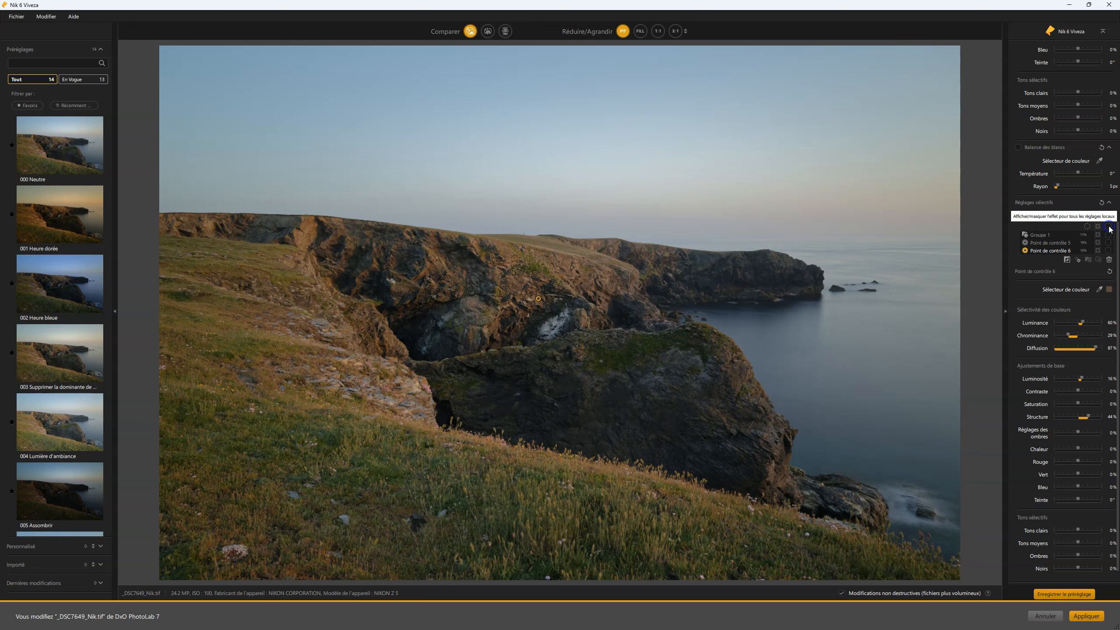
pyautogui.click(1108, 227)
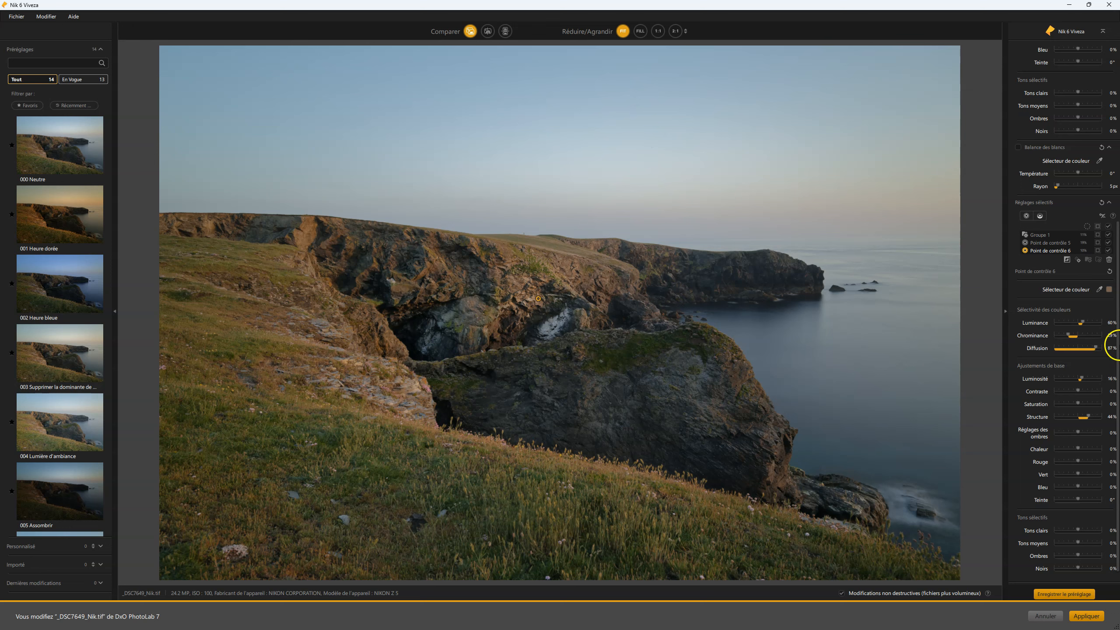
# Step: Add a control line running from the upper sky down past the horizon and sample its colour from the sky just above the sea
pyautogui.scroll(5, 1032, 220)
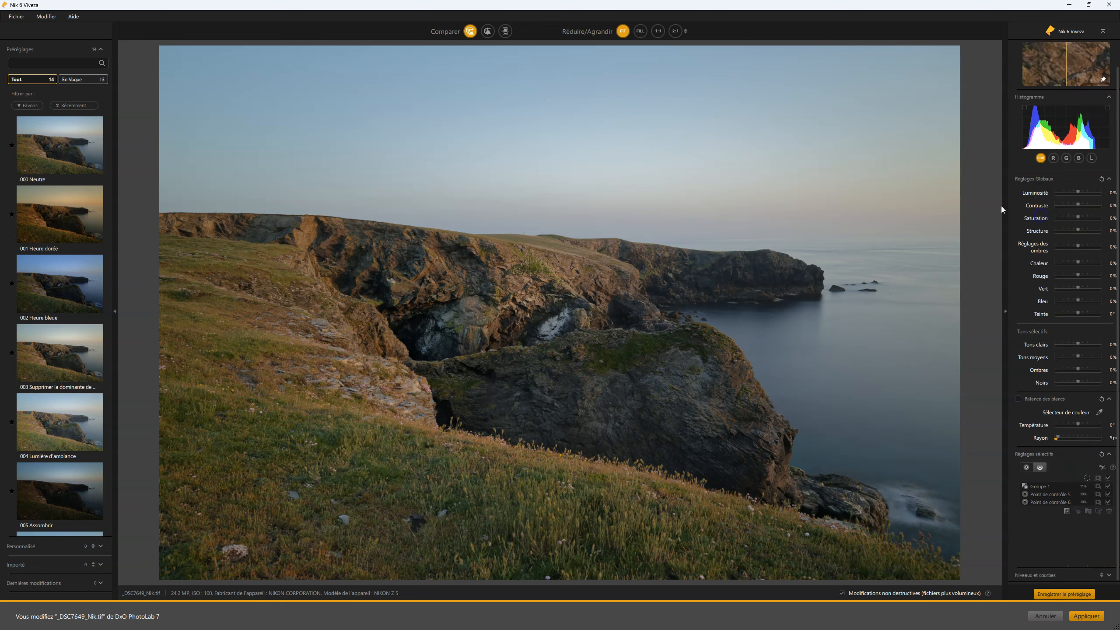
pyautogui.moveTo(586, 81); pyautogui.dragTo(585, 234)
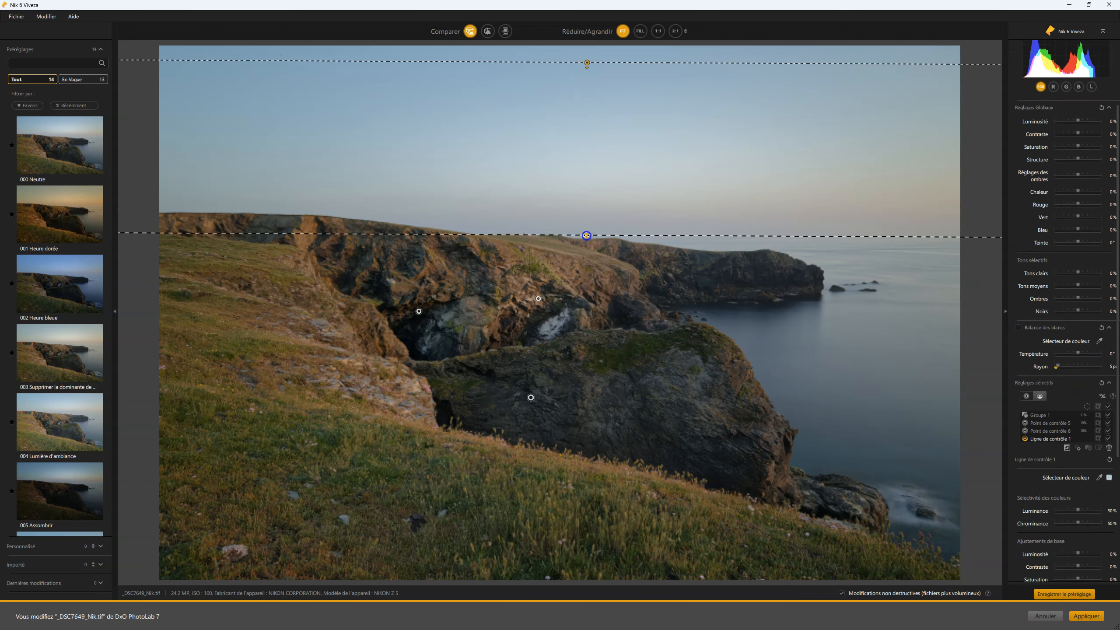
pyautogui.moveTo(589, 66); pyautogui.dragTo(587, 85)
pyautogui.click(593, 147)
pyautogui.moveTo(589, 149); pyautogui.dragTo(766, 222)
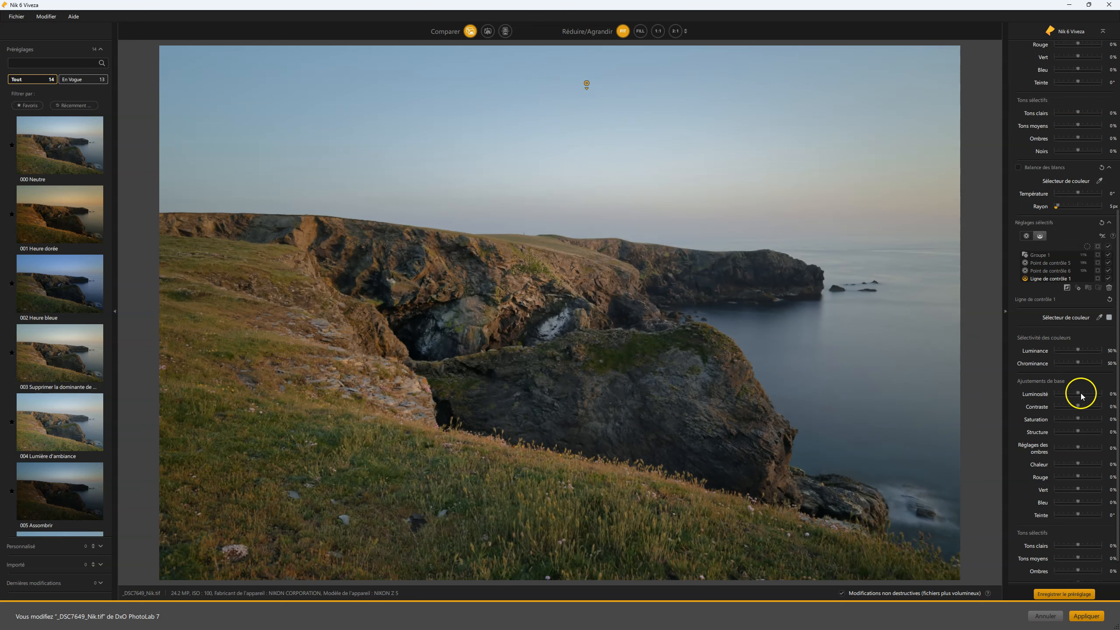
# Step: Darken the sky with the control line at Luminosité -38 % and widen its mask with Luminance 37 % and Chrominance 0 %
pyautogui.moveTo(1079, 395); pyautogui.dragTo(1071, 395)
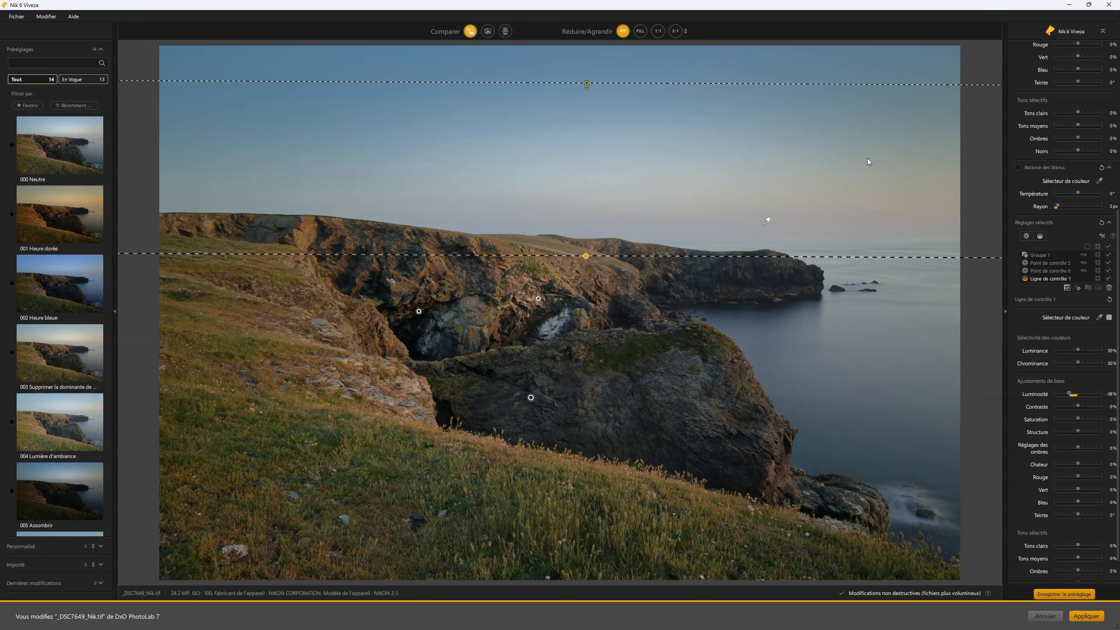
pyautogui.press('m')
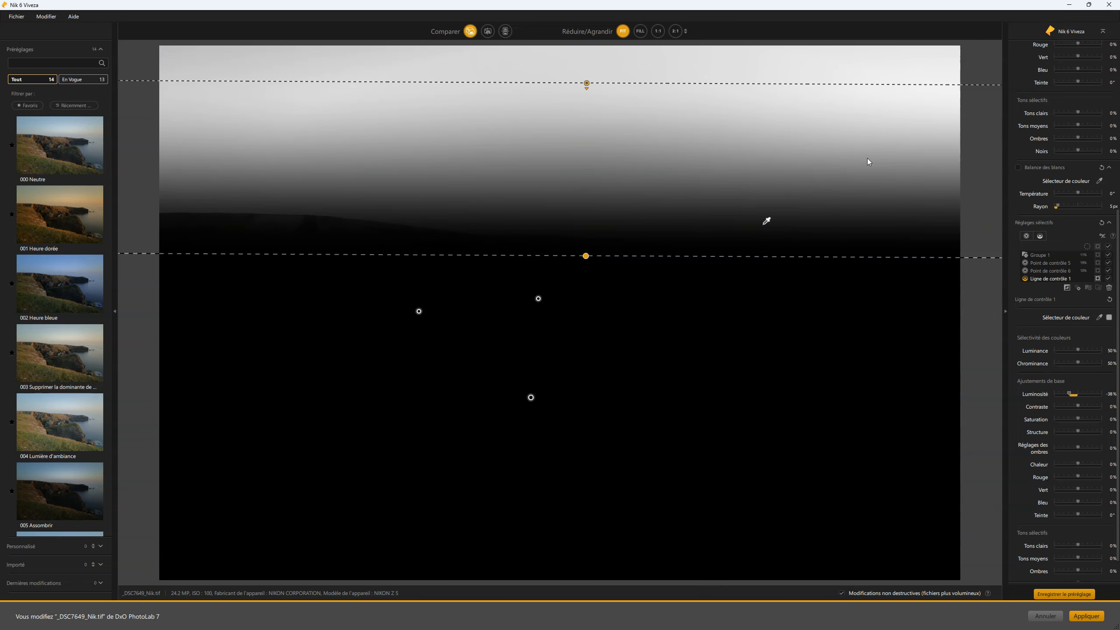
pyautogui.click(908, 180)
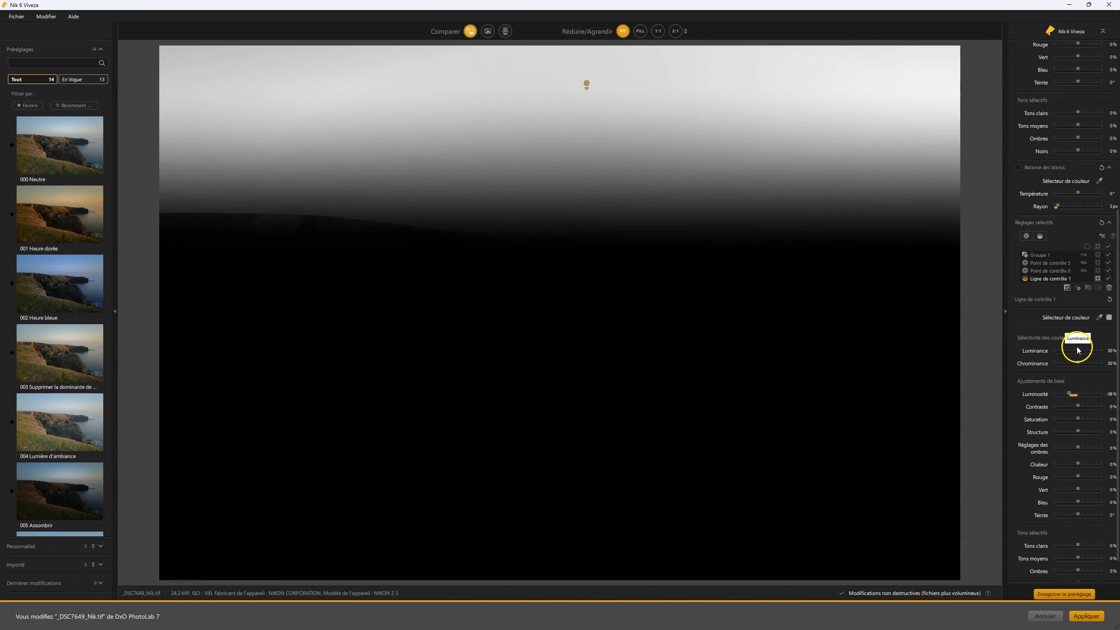
pyautogui.moveTo(1074, 352)
pyautogui.mouseDown()
pyautogui.moveTo(1061, 352)
pyautogui.moveTo(1099, 351)
pyautogui.moveTo(1053, 354)
pyautogui.mouseUp()
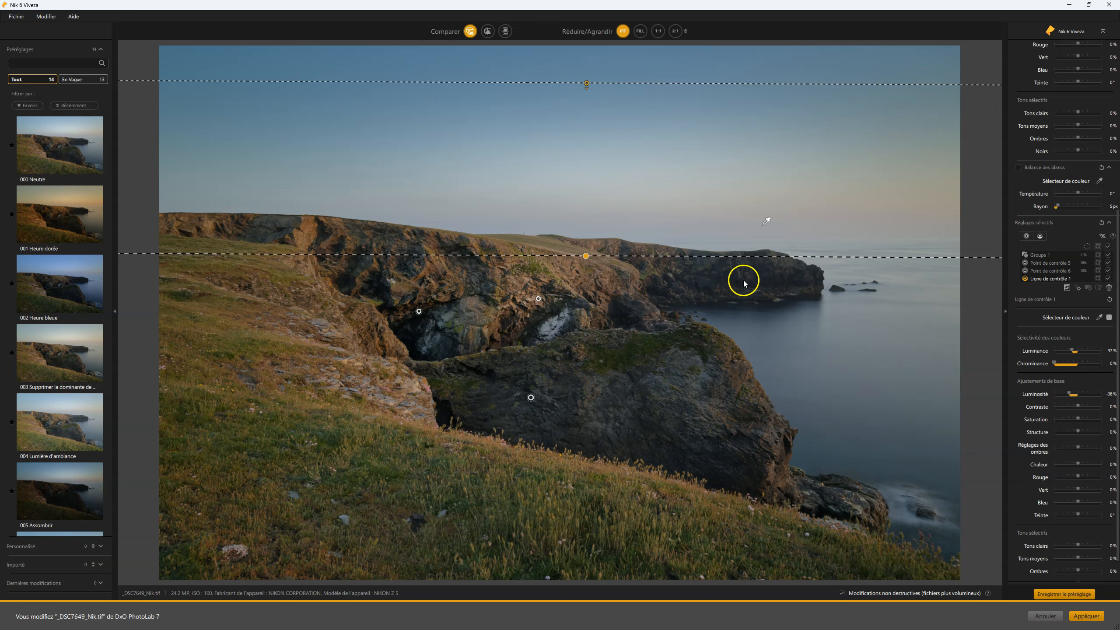
# Step: Add a second control line from the foreground grass up to the slope's rocky edge, tilted along the slope, sampling the grass colour
pyautogui.click(1040, 236)
pyautogui.scroll(6, 1043, 237)
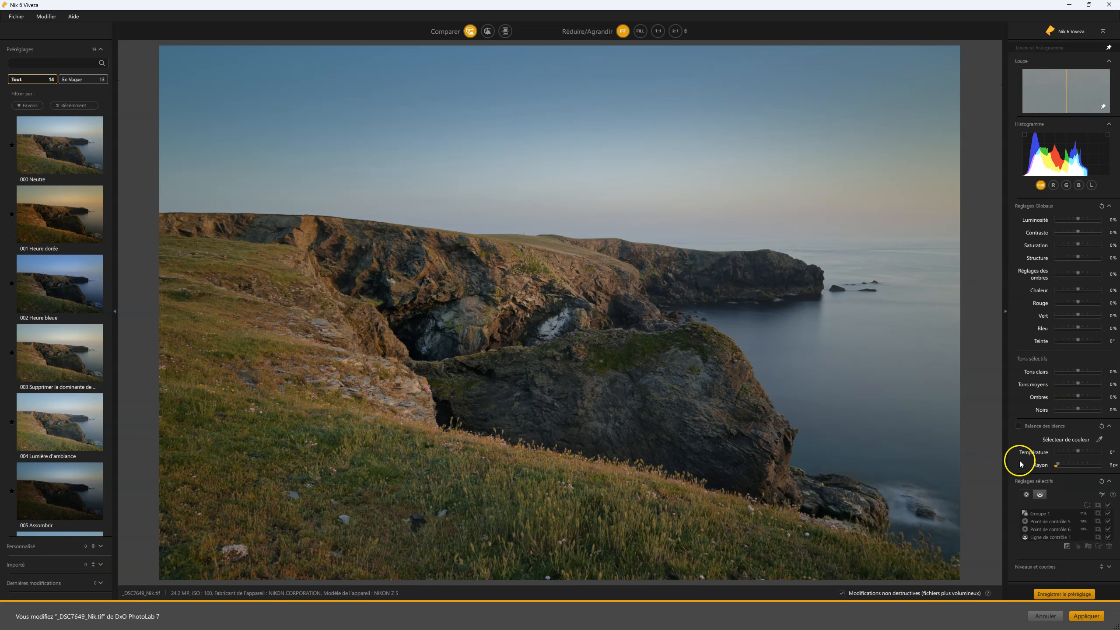
pyautogui.click(1040, 494)
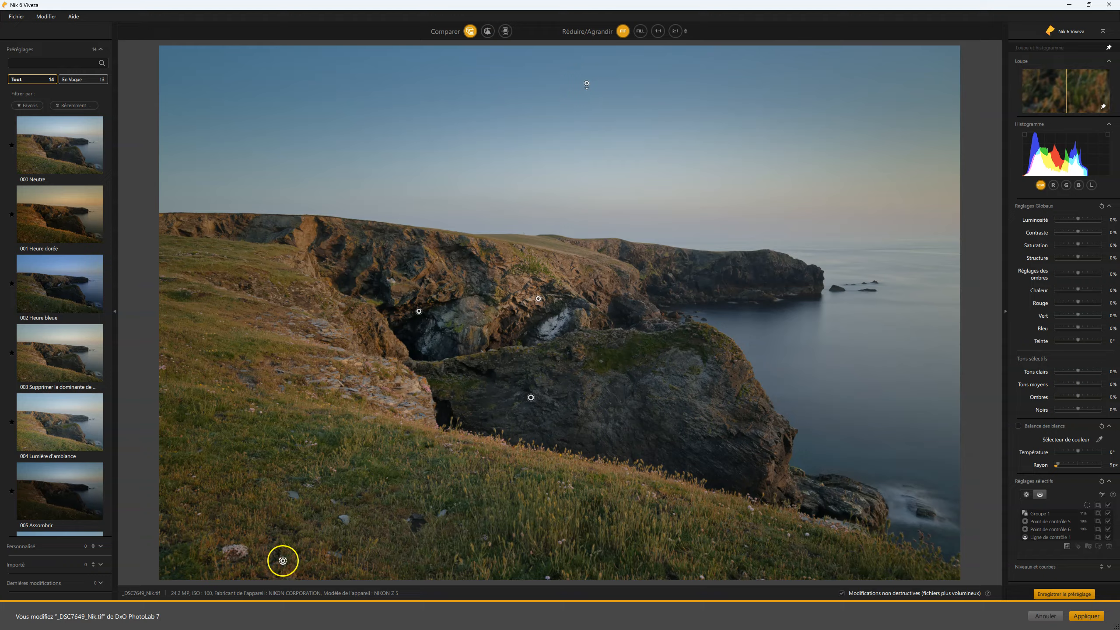
pyautogui.moveTo(282, 560)
pyautogui.mouseDown()
pyautogui.moveTo(350, 435)
pyautogui.moveTo(329, 358)
pyautogui.moveTo(339, 364)
pyautogui.mouseUp()
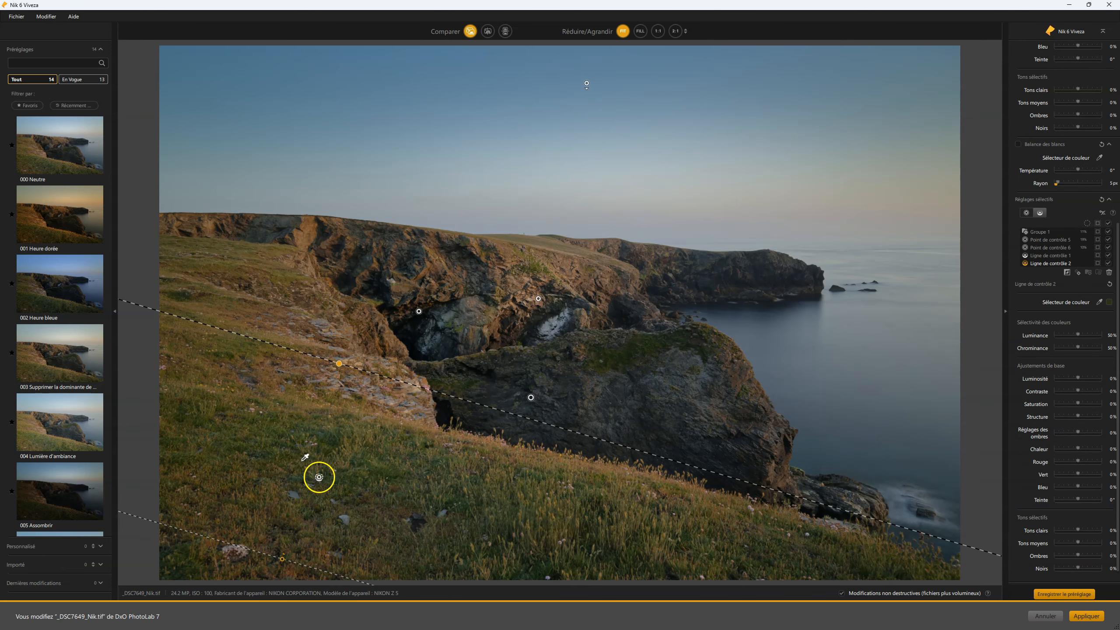
pyautogui.moveTo(309, 457); pyautogui.dragTo(351, 455)
# Step: Check the grass control line's mask and darken the foreground to Luminosité -14 %
pyautogui.press('m')
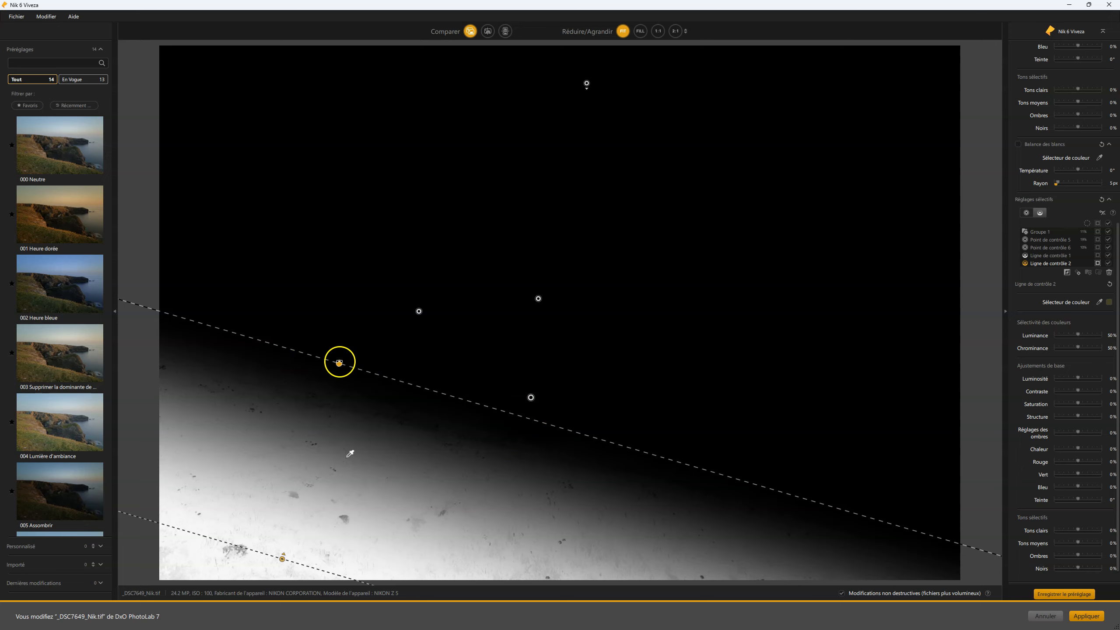
pyautogui.press('m')
pyautogui.press('m')
pyautogui.press('m')
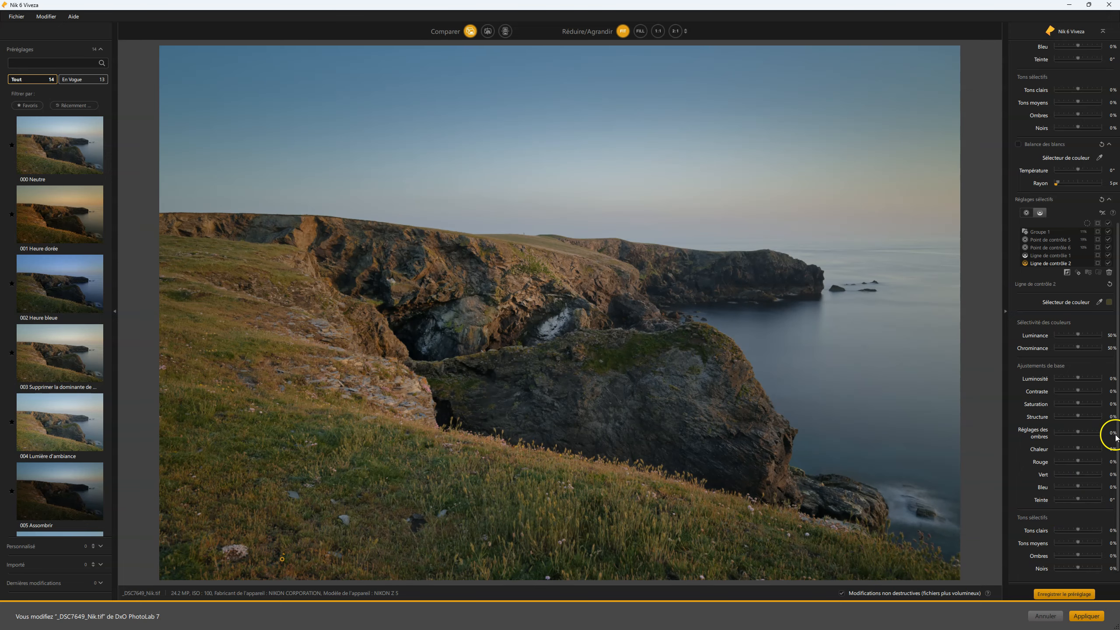
pyautogui.moveTo(1077, 378); pyautogui.dragTo(1070, 378)
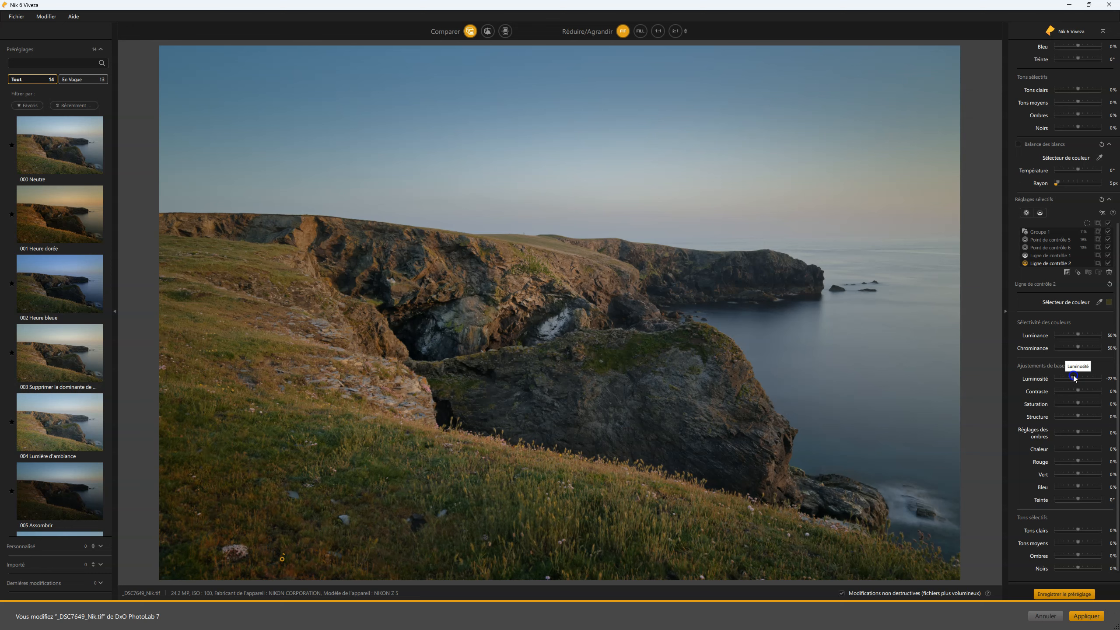
pyautogui.moveTo(1071, 376); pyautogui.dragTo(1075, 376)
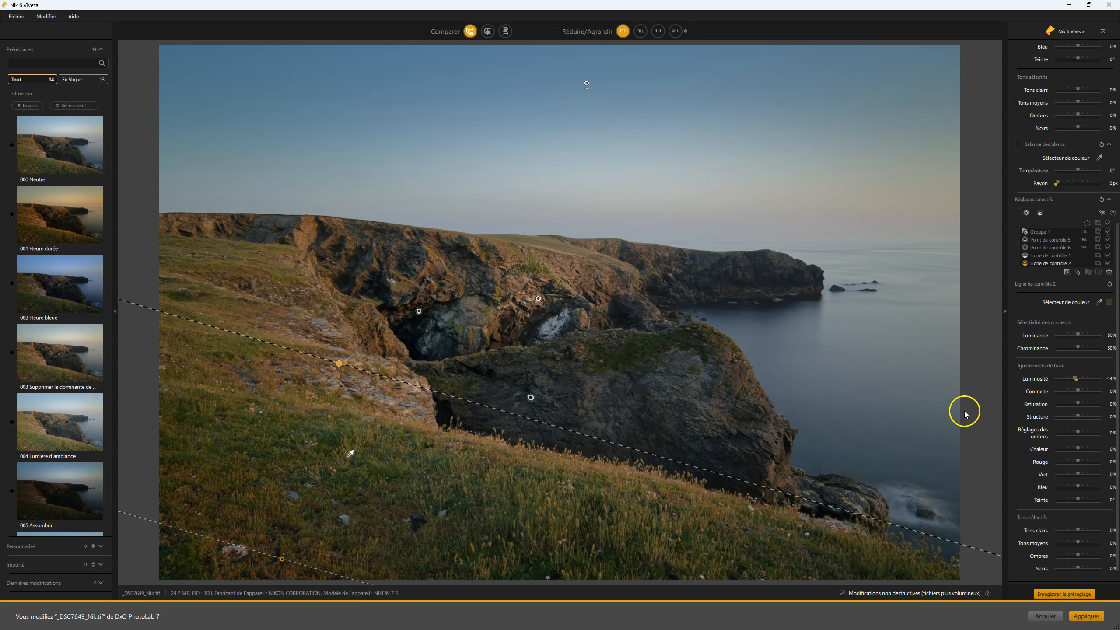
# Step: Compare the photo without and with all local adjustments, including the sky and grass control lines
pyautogui.click(1109, 224)
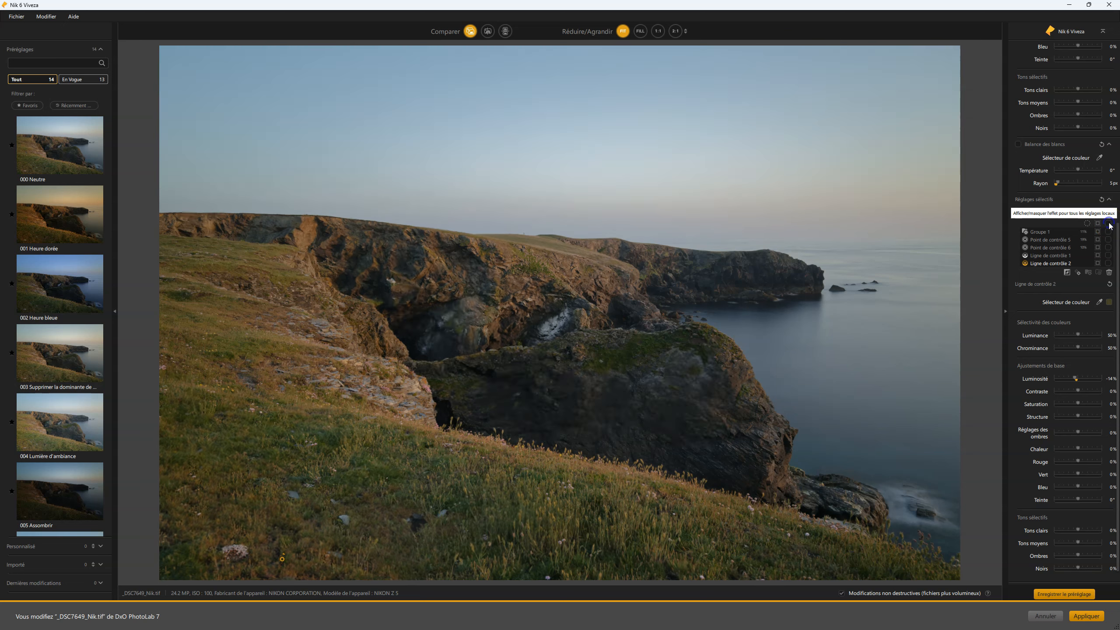
pyautogui.click(1109, 224)
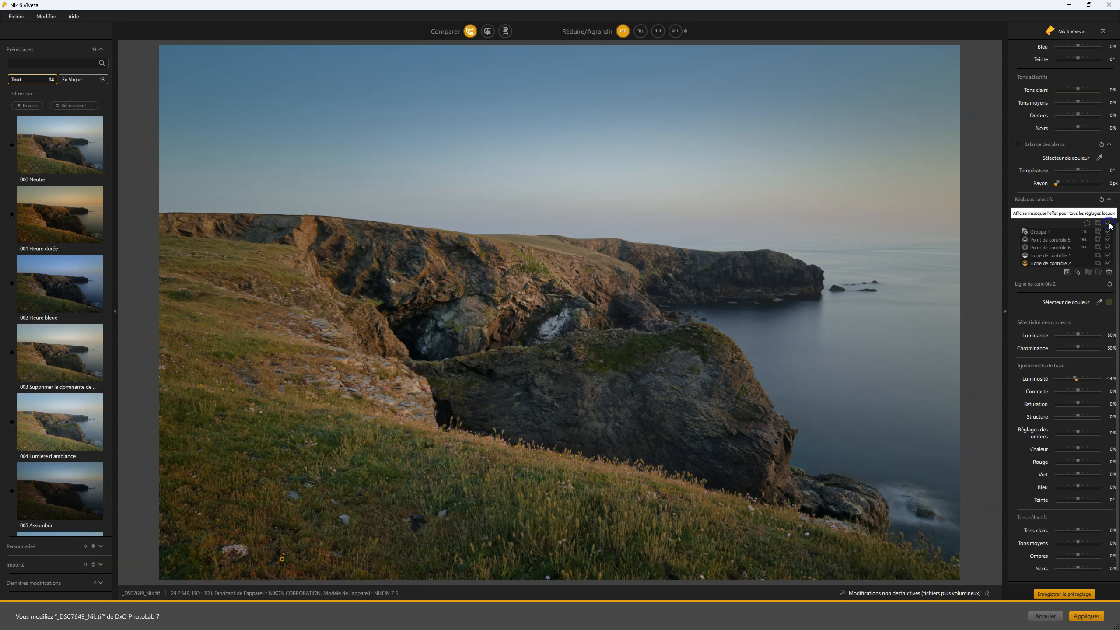
pyautogui.click(1109, 224)
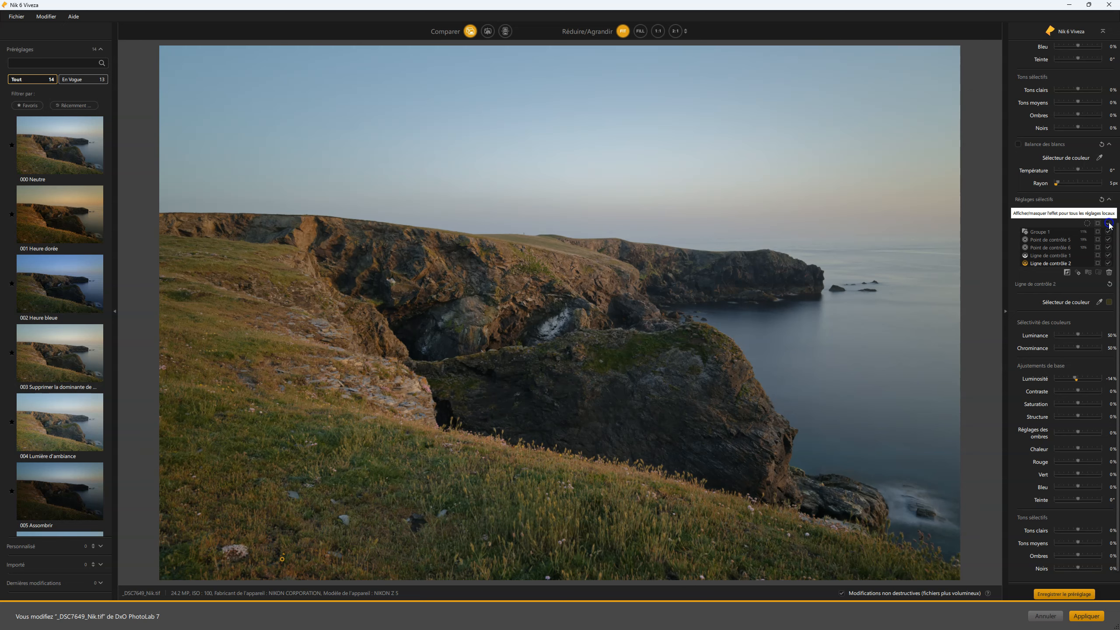
pyautogui.click(1109, 224)
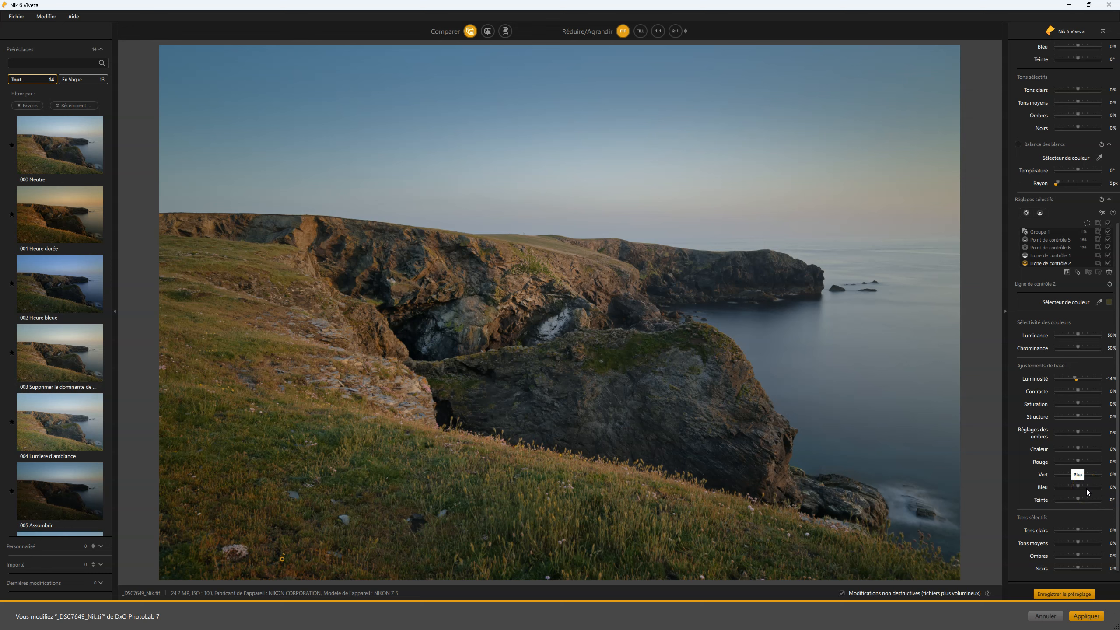
# Step: Try a global Contraste of 12 % on the whole photo and reset it
pyautogui.scroll(8, 1073, 387)
pyautogui.scroll(-1, 1073, 387)
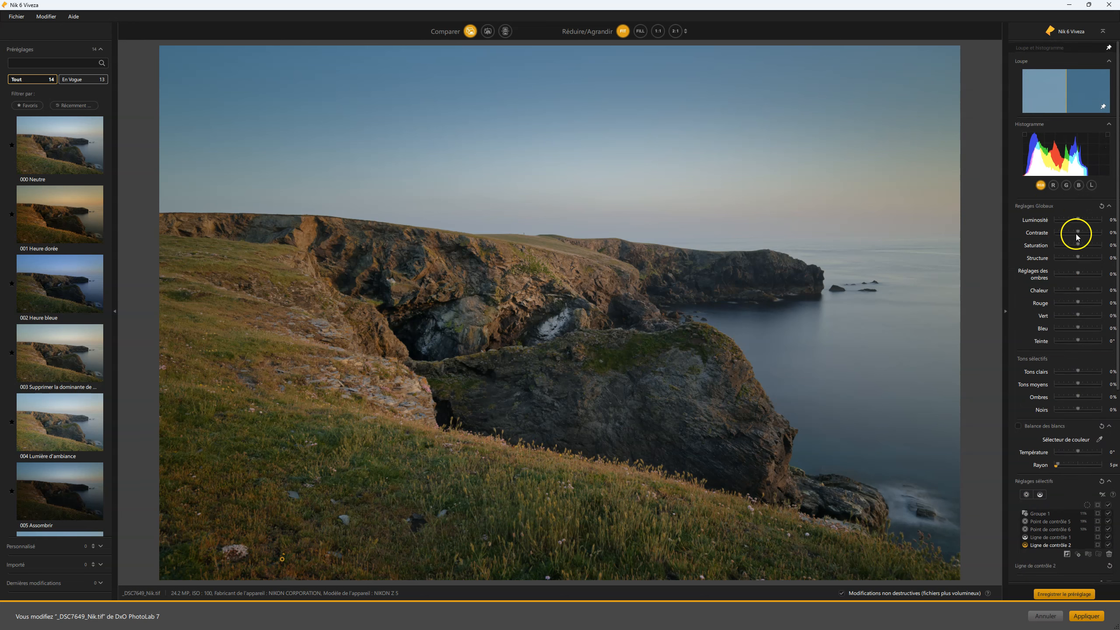
pyautogui.moveTo(1079, 232); pyautogui.dragTo(1081, 230)
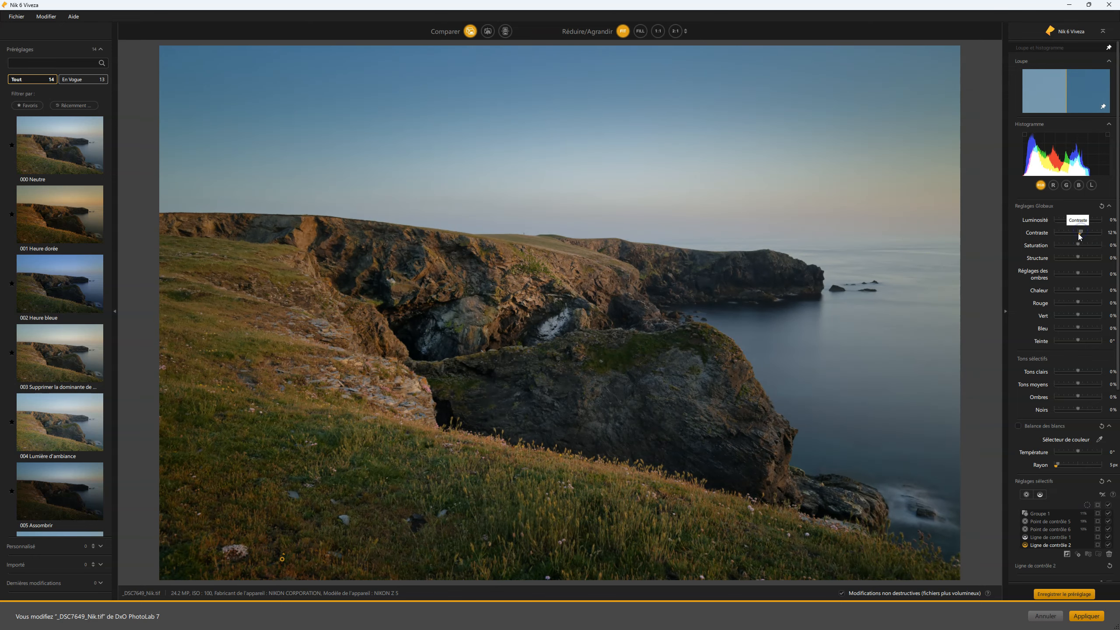
pyautogui.click(1080, 233)
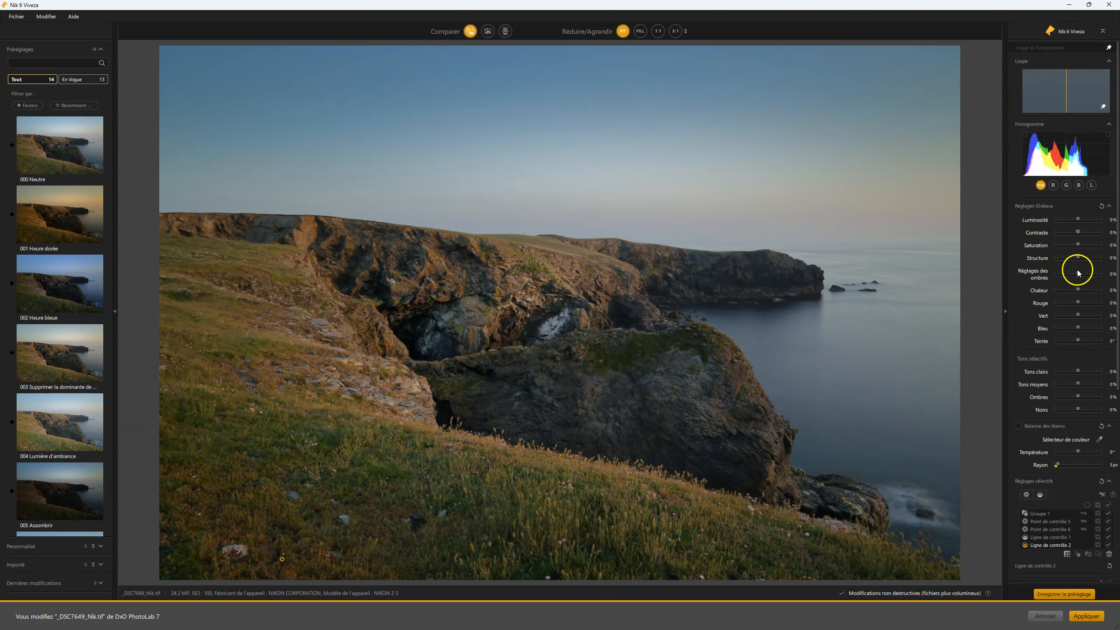
# Step: Collapse the local adjustments and expand the Niveaux et courbes settings
pyautogui.scroll(-5, 1077, 287)
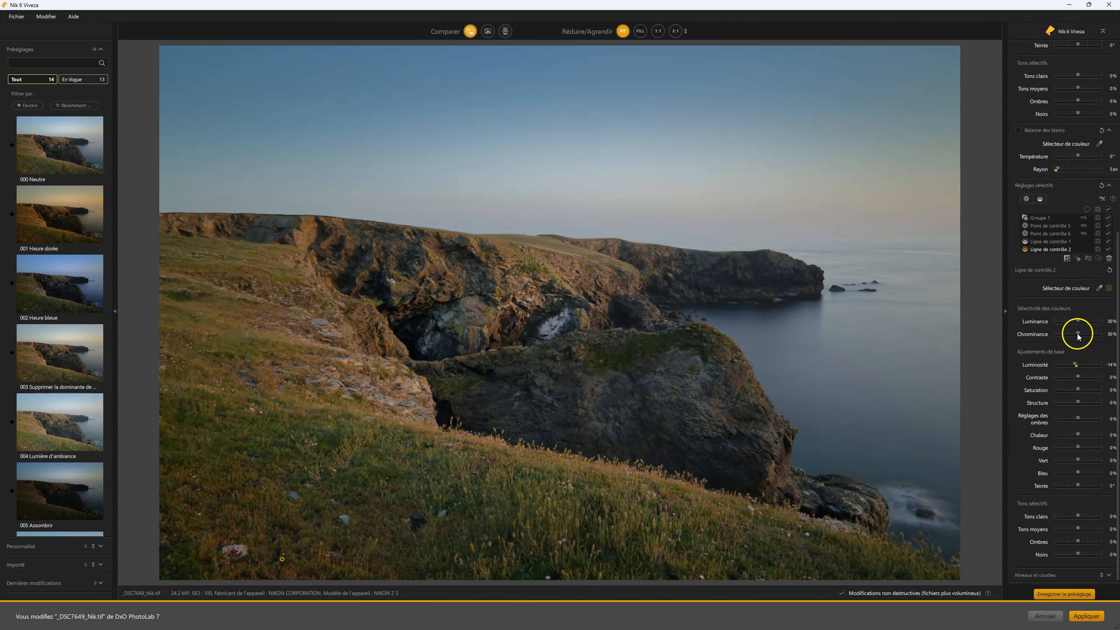
pyautogui.click(1046, 185)
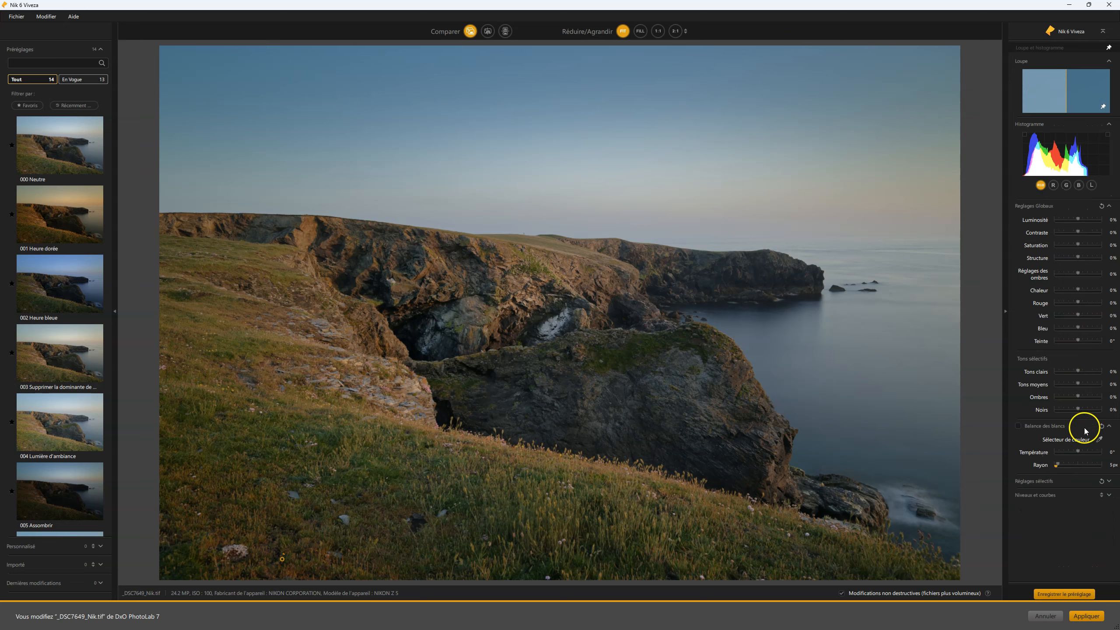
pyautogui.click(1049, 494)
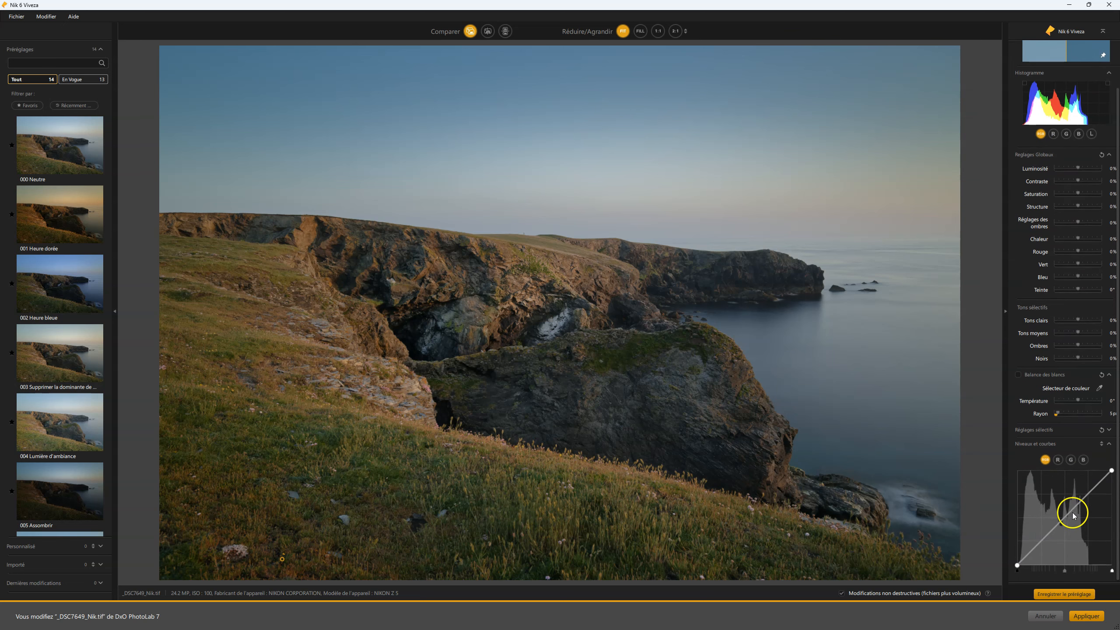
# Step: Add midtone and shadow points to the Niveaux et courbes curve and raise its highlights slightly
pyautogui.click(1066, 517)
pyautogui.click(1041, 542)
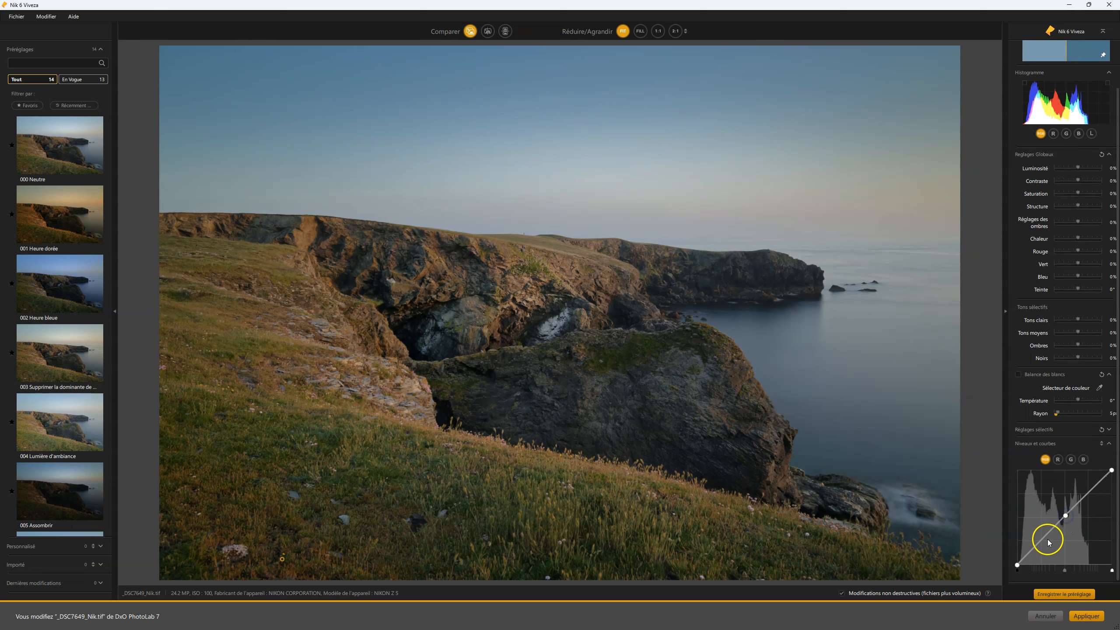
pyautogui.moveTo(1041, 542); pyautogui.dragTo(1042, 541)
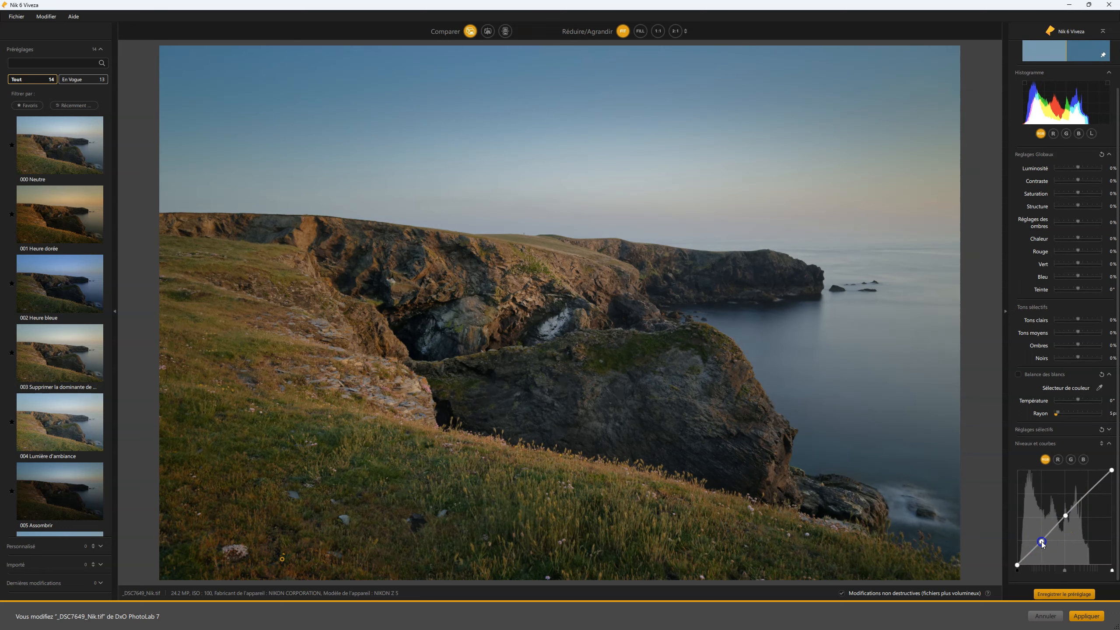
pyautogui.moveTo(1083, 498); pyautogui.dragTo(1085, 494)
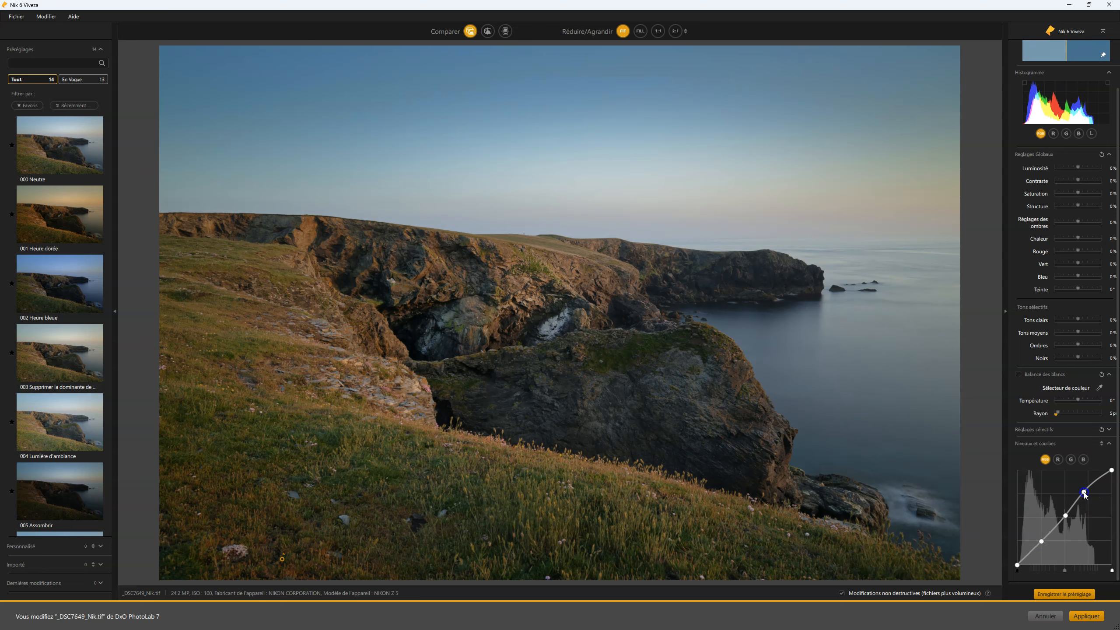
pyautogui.click(1090, 480)
# Step: Compare the photo with the original and pull the curve's shadow point slightly down to darken the shadows
pyautogui.click(468, 34)
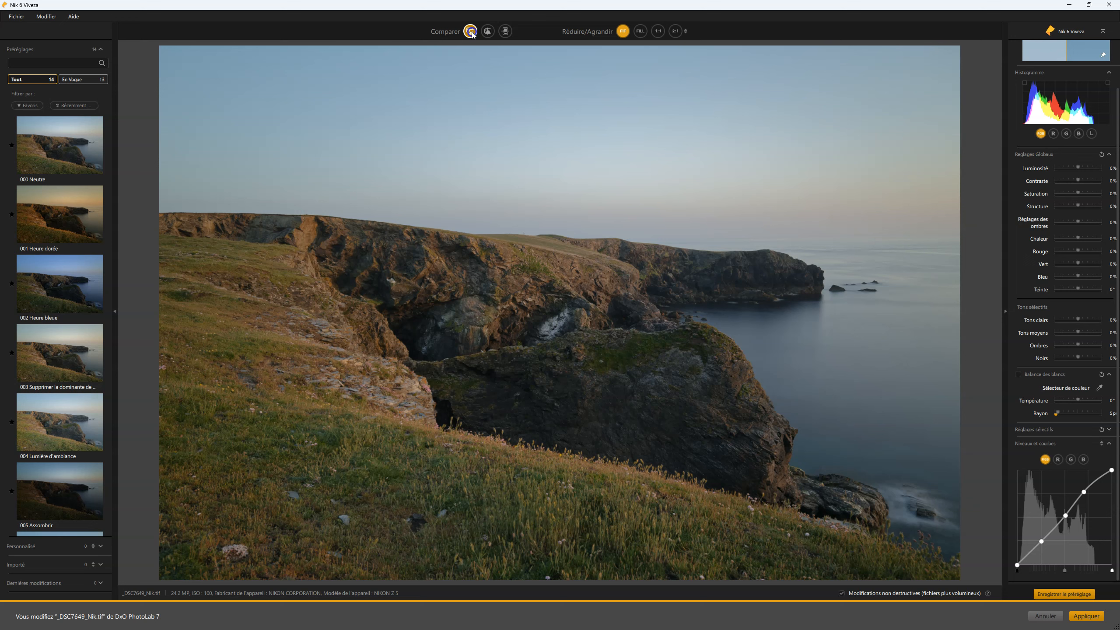
pyautogui.click(470, 32)
pyautogui.click(470, 32)
pyautogui.click(470, 32)
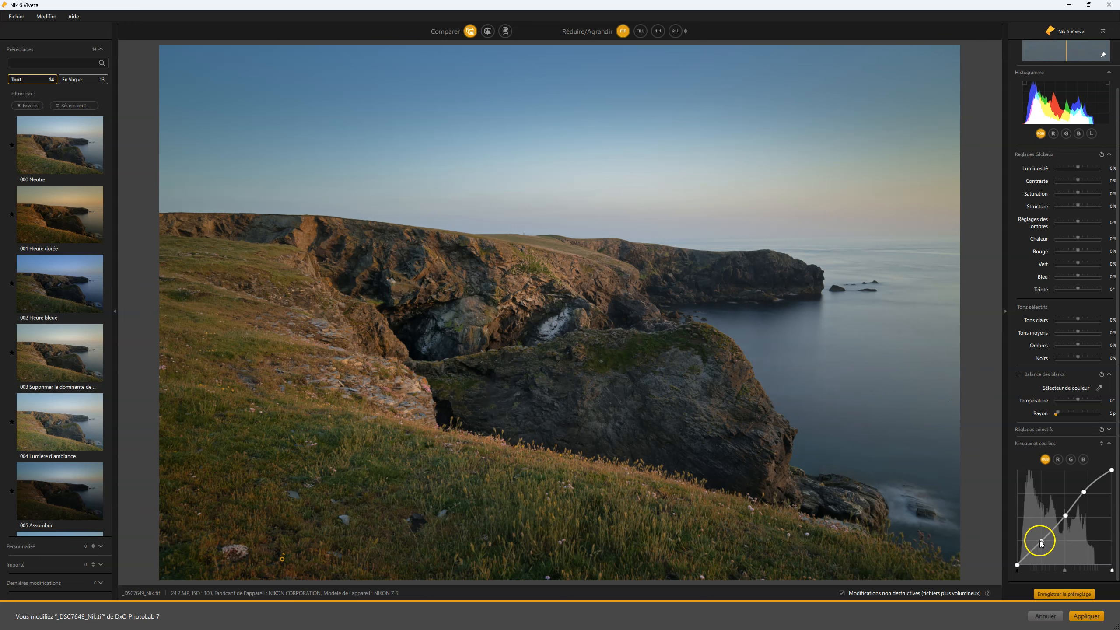
pyautogui.moveTo(1042, 543); pyautogui.dragTo(1048, 540)
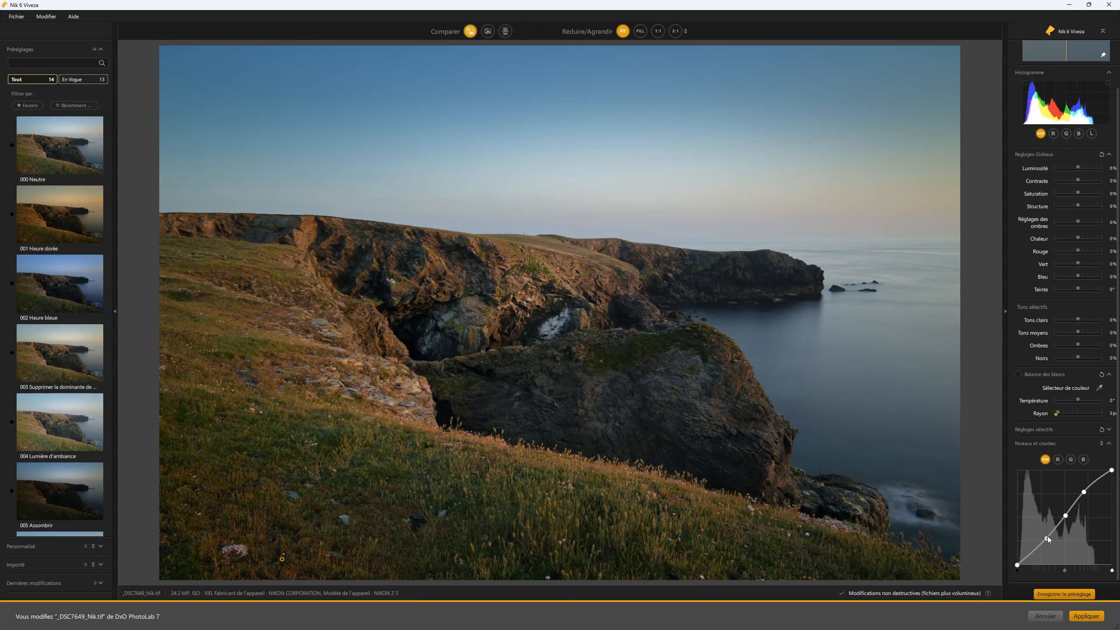
pyautogui.moveTo(1048, 545); pyautogui.dragTo(1044, 543)
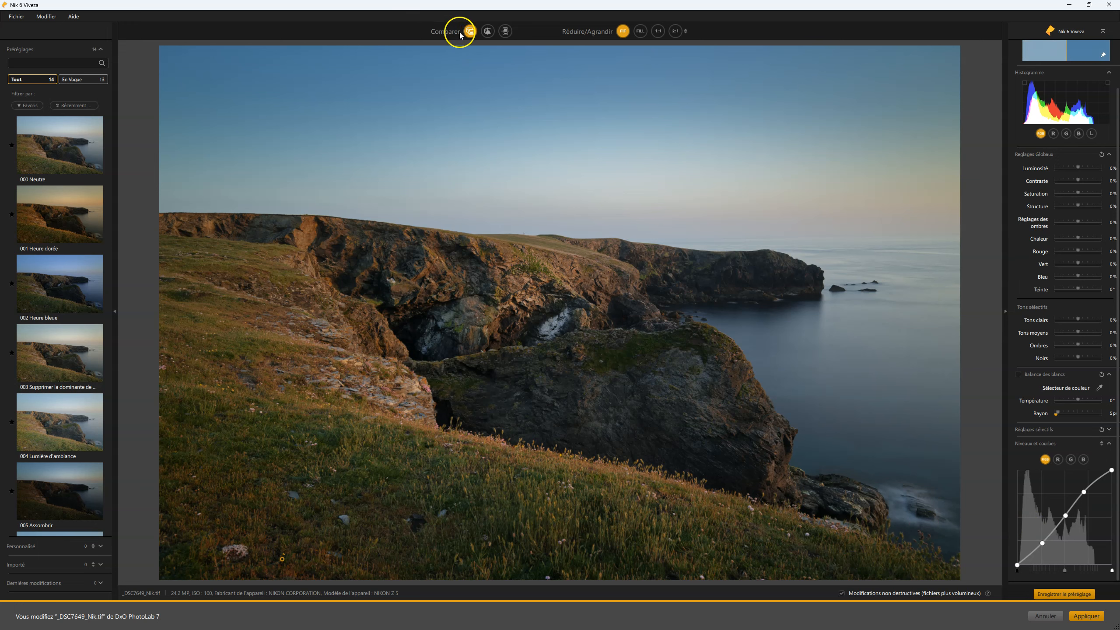
# Step: Compare the original photo and the corrected version repeatedly to judge the combined curve and local adjustments
pyautogui.click(470, 32)
pyautogui.click(470, 32)
pyautogui.click(470, 31)
pyautogui.click(470, 32)
pyautogui.click(471, 32)
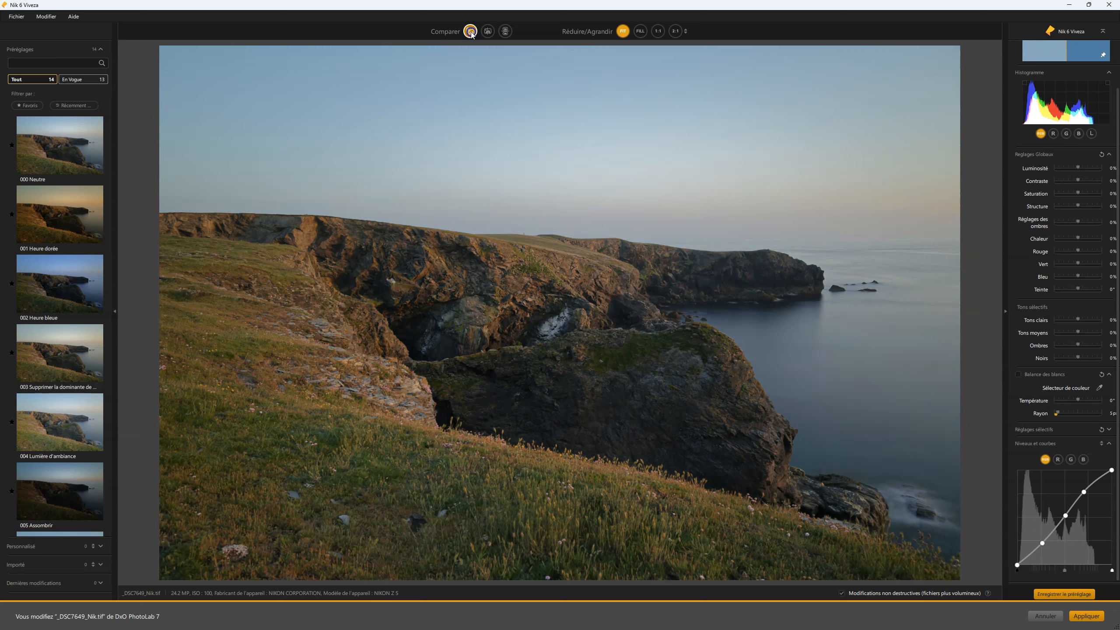
pyautogui.click(470, 31)
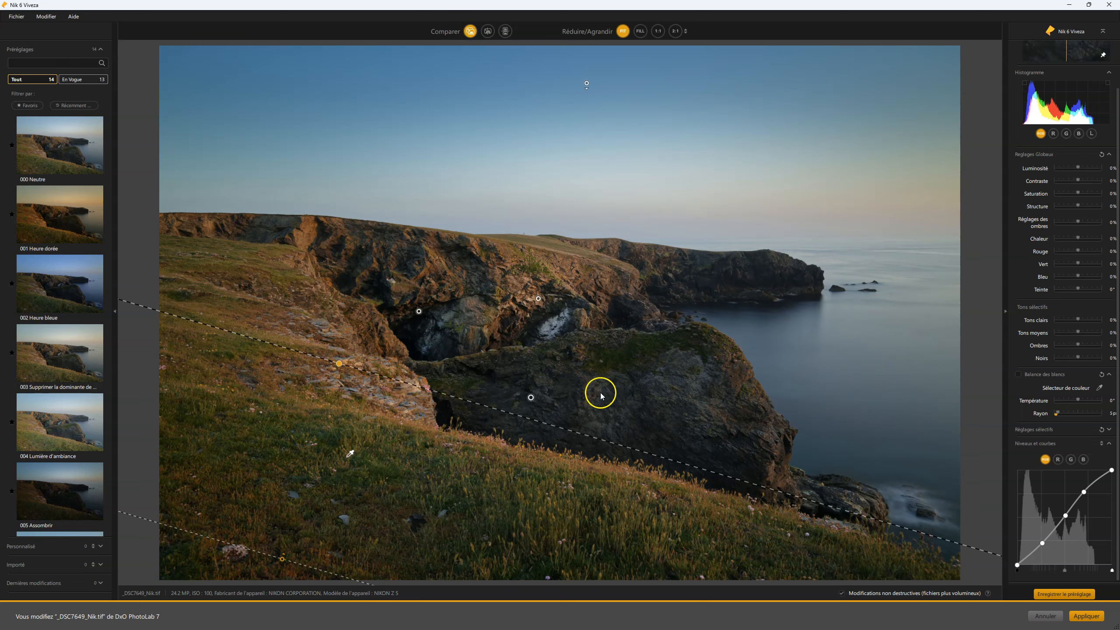
pyautogui.click(470, 32)
pyautogui.click(471, 32)
pyautogui.click(471, 32)
pyautogui.click(471, 32)
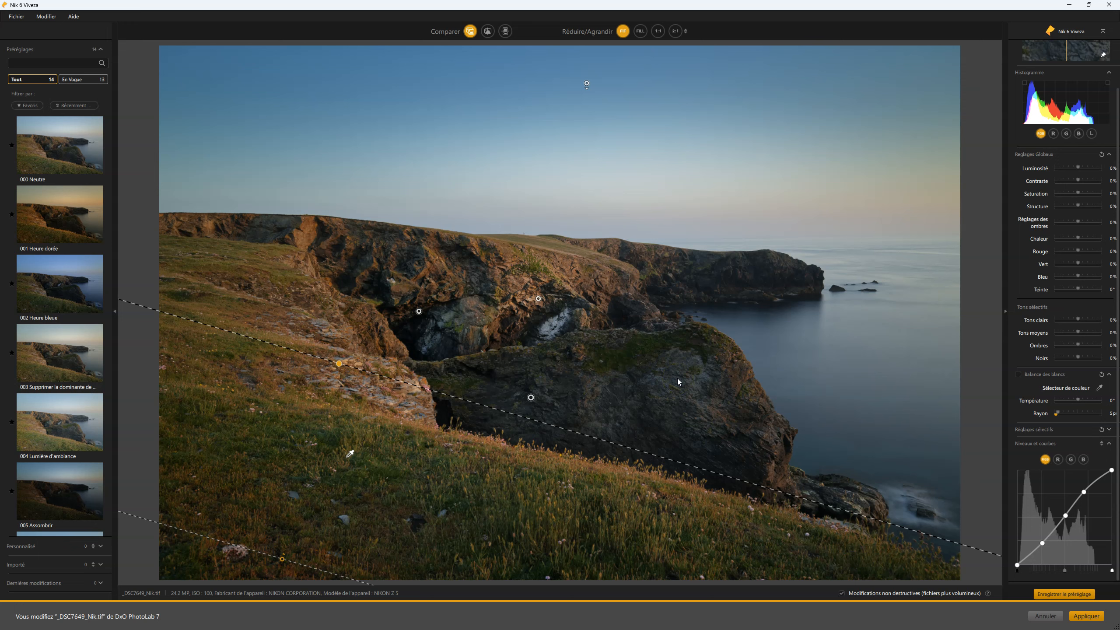
pyautogui.click(470, 31)
# Step: Compare original and edit in split view by moving the divider across the photo, and apply the Viveza corrections
pyautogui.click(483, 32)
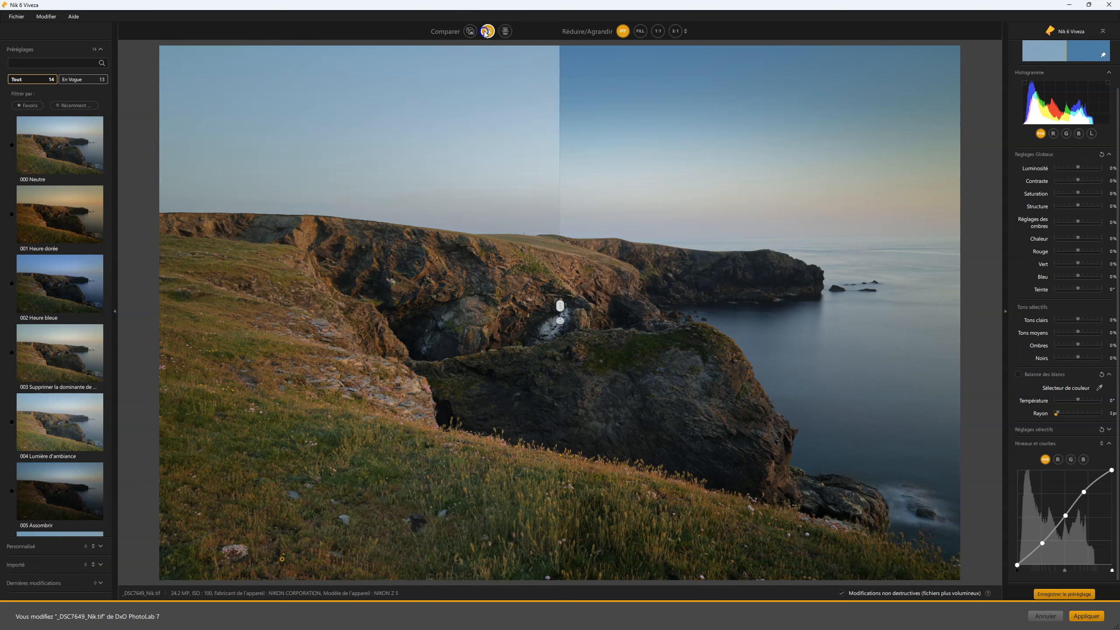
pyautogui.moveTo(561, 305); pyautogui.dragTo(960, 306)
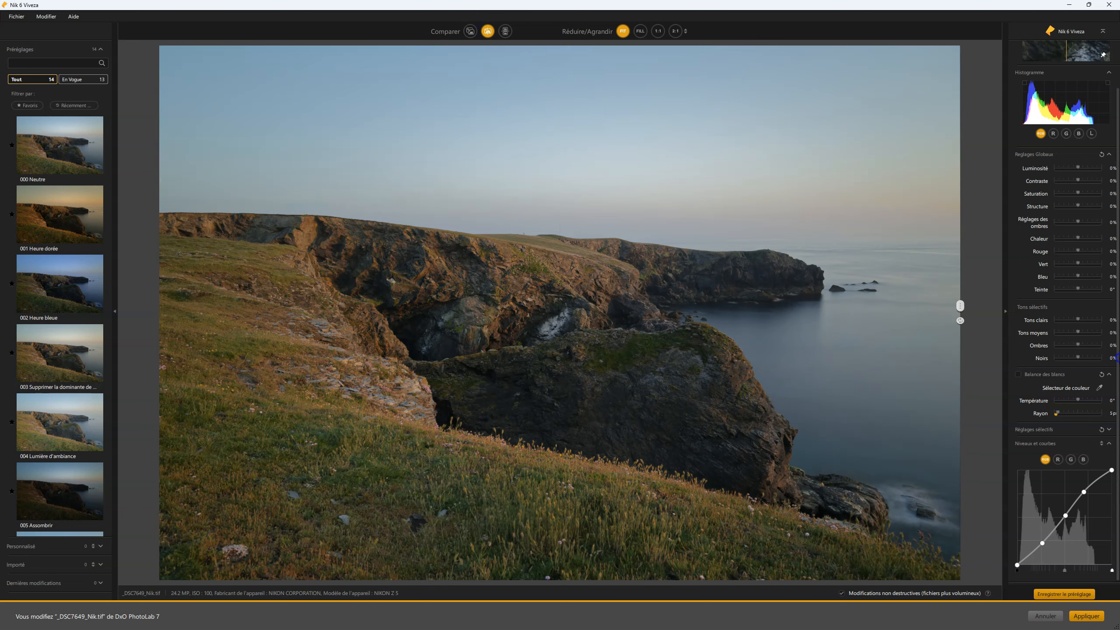
pyautogui.moveTo(1119, 358); pyautogui.dragTo(339, 233)
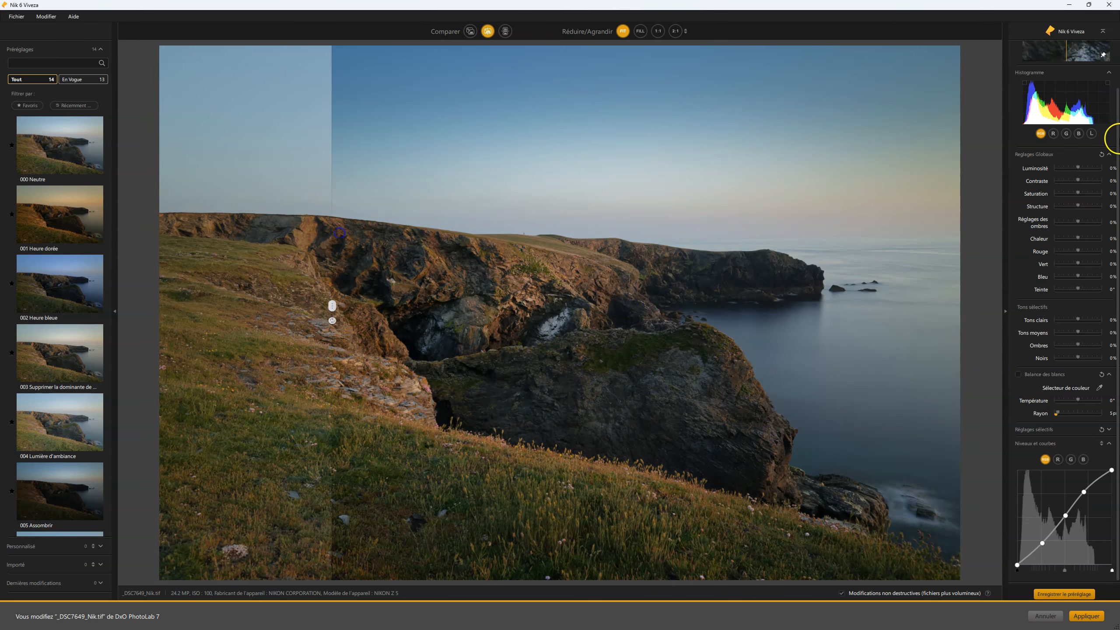
pyautogui.click(1084, 618)
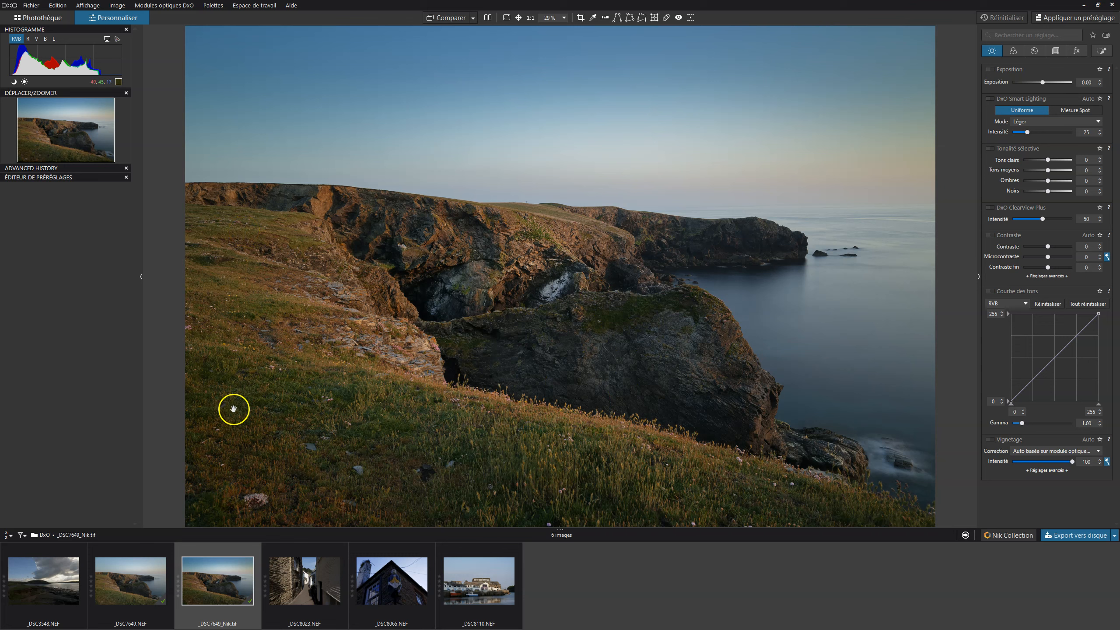
# Step: Open _DSC7649.NEF in DxO PhotoLab 7, inspect the cliff at 100 %, and return to the full view
pyautogui.click(143, 572)
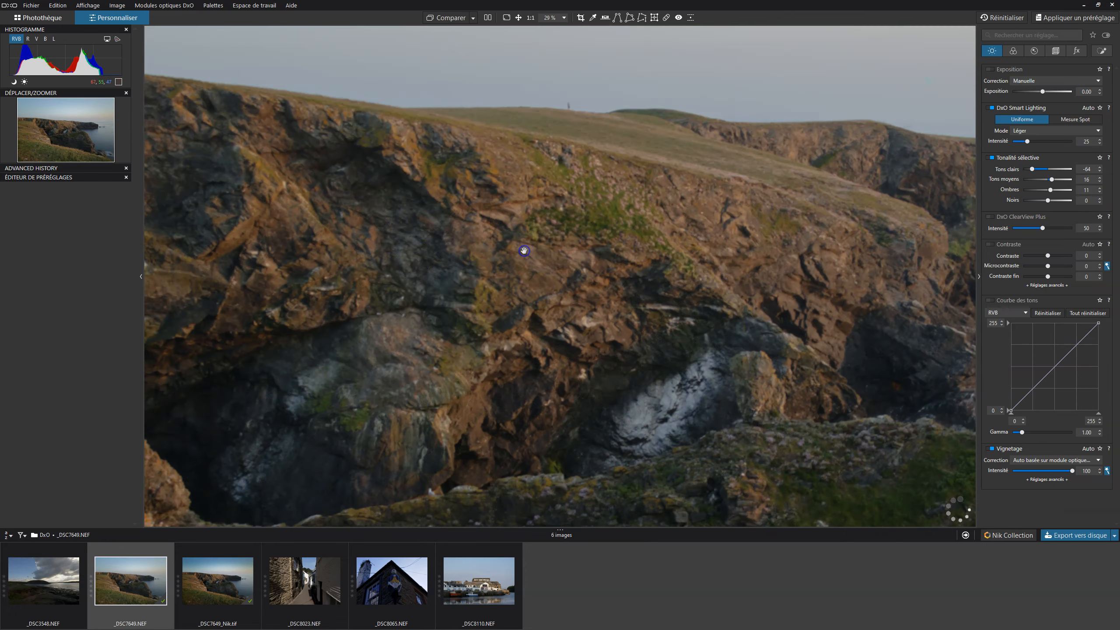
pyautogui.click(522, 248)
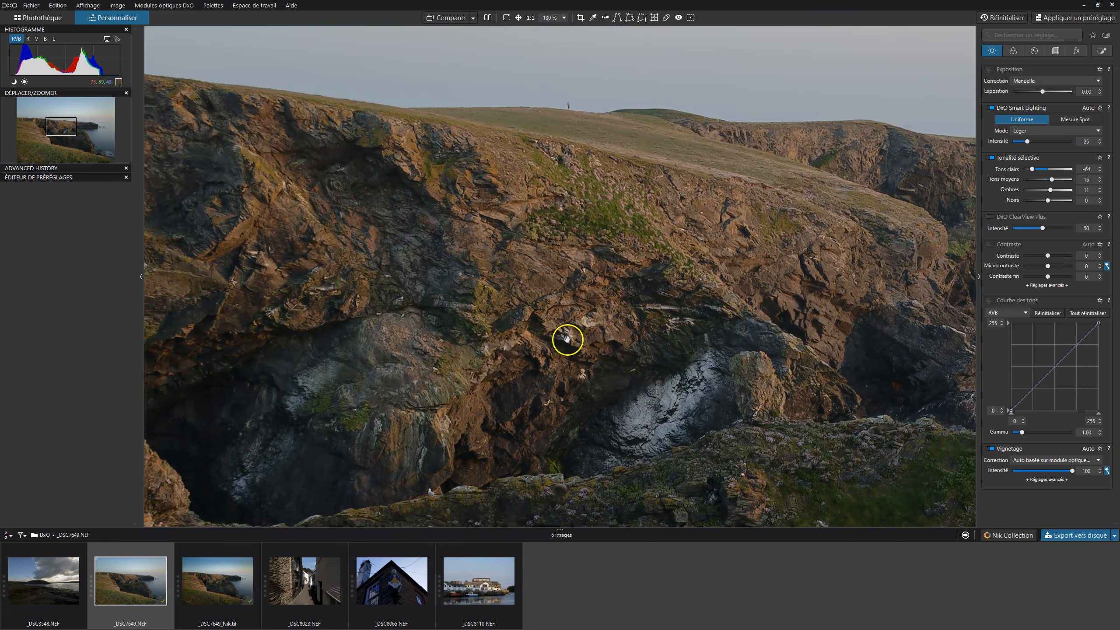
pyautogui.click(617, 306)
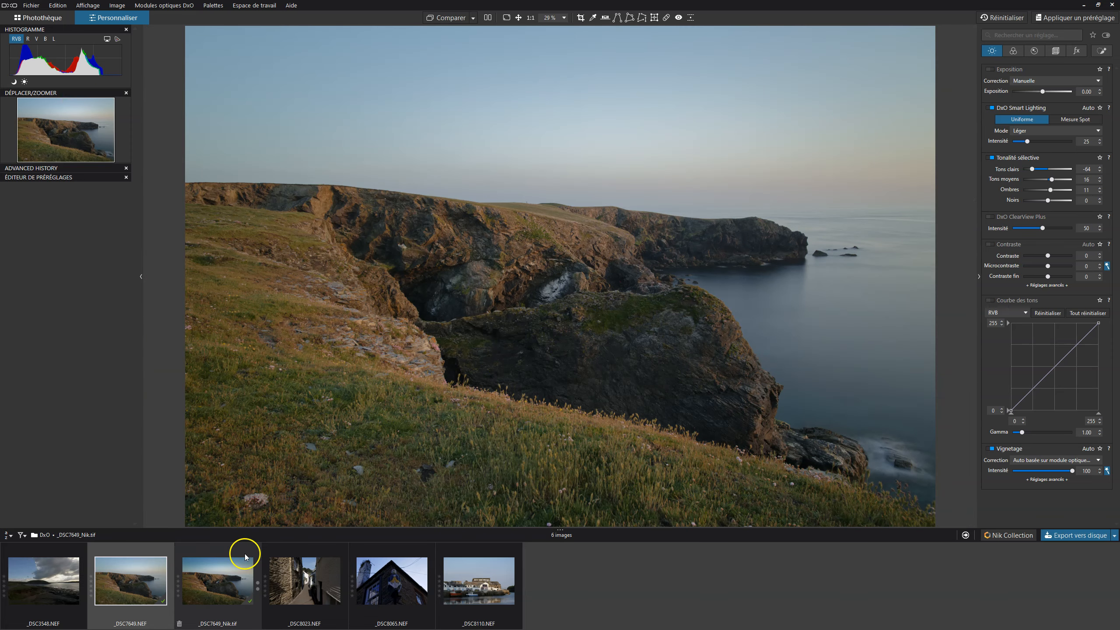
# Step: Set _DSC7649_Nik.tif as the comparison image for the RAW file and compare the two versions
pyautogui.click(473, 18)
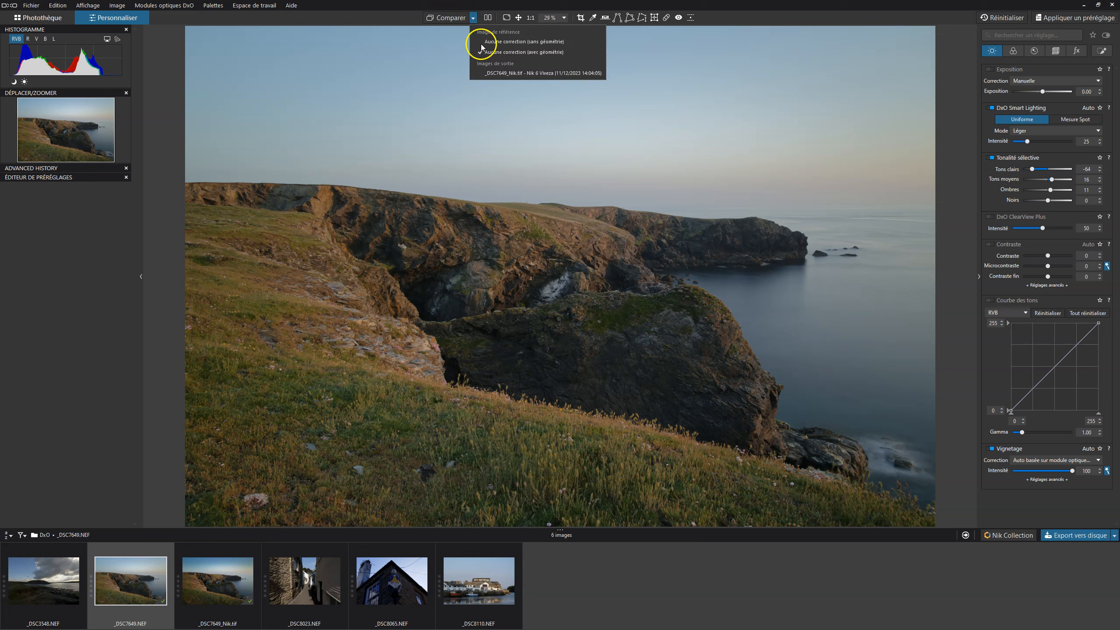
pyautogui.click(507, 73)
pyautogui.click(450, 21)
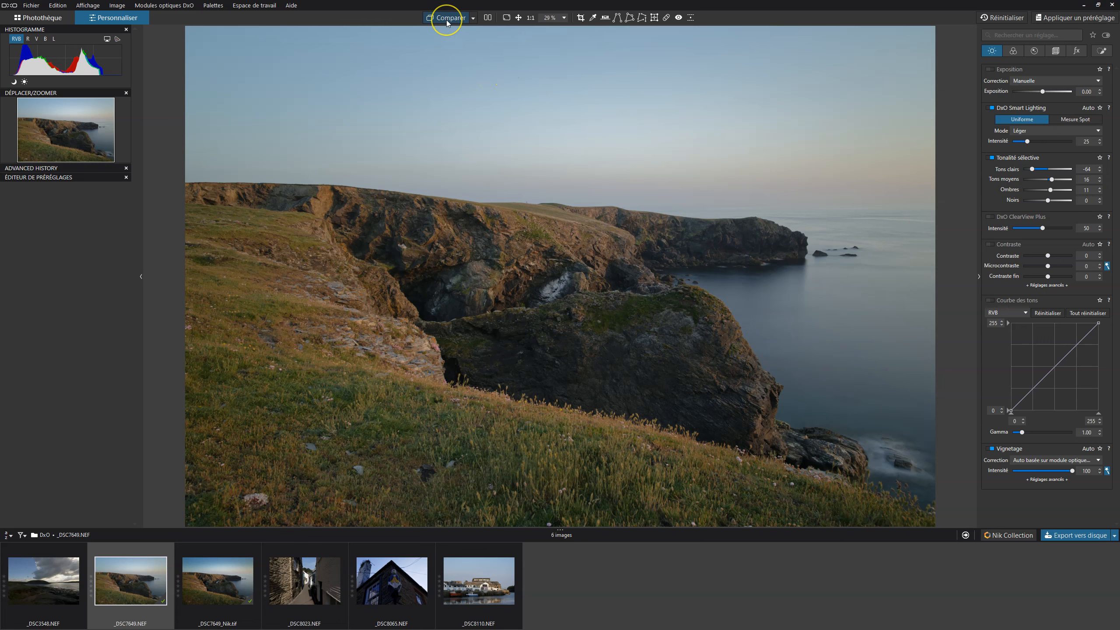
pyautogui.click(447, 21)
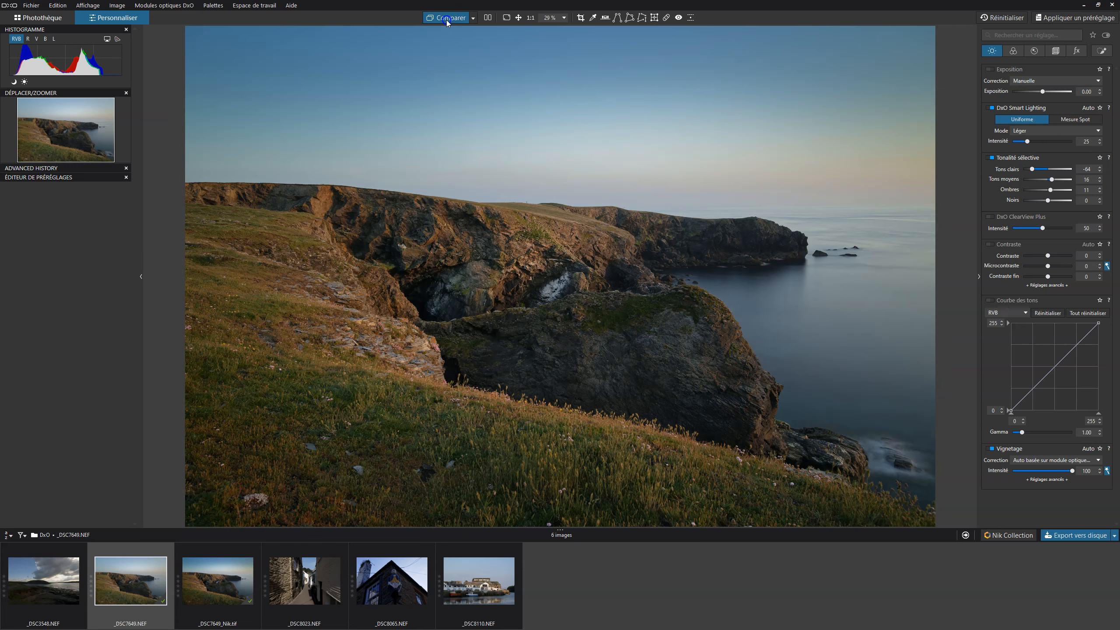
pyautogui.click(447, 21)
# Step: Compare the RAW and Viveza versions full screen, both by toggling and with a movable split, and leave full screen
pyautogui.click(506, 17)
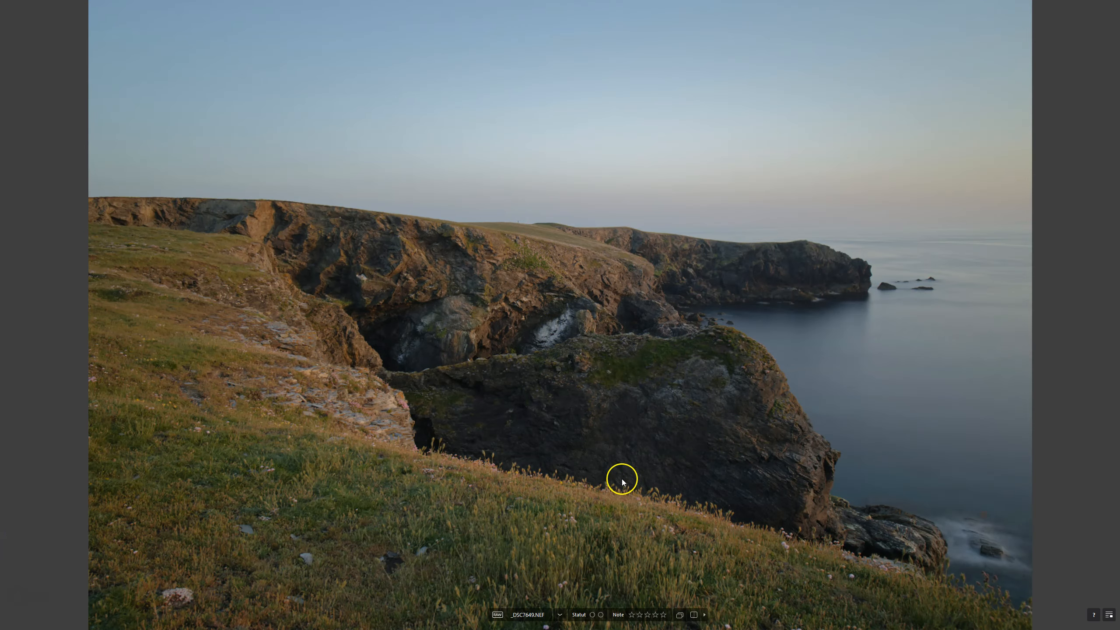
pyautogui.click(680, 615)
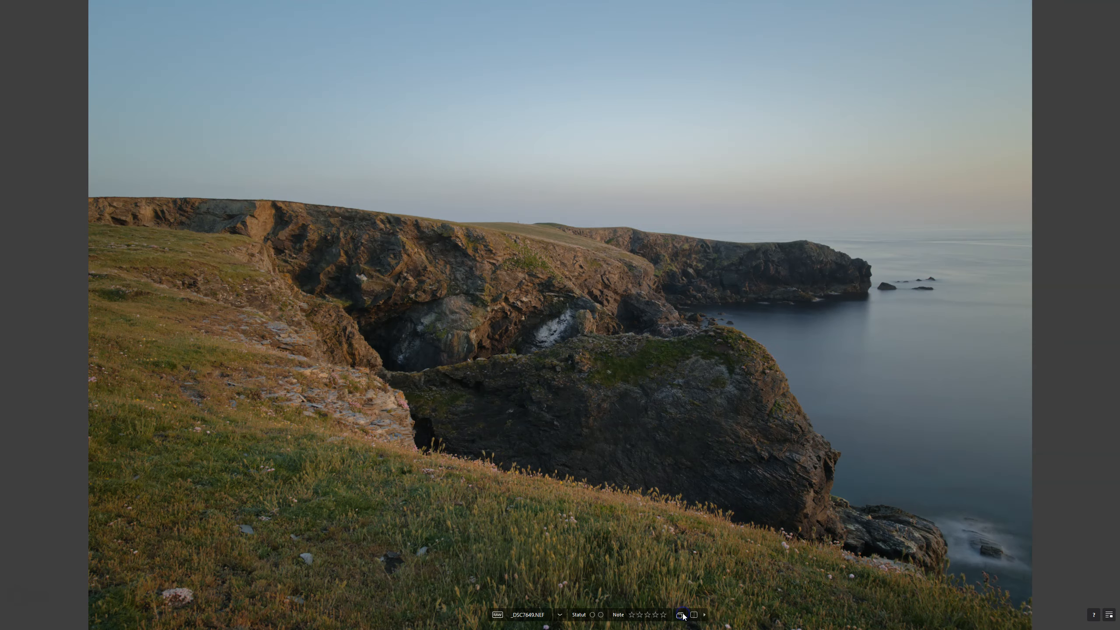
pyautogui.click(680, 615)
pyautogui.click(695, 614)
pyautogui.moveTo(523, 318); pyautogui.dragTo(907, 333)
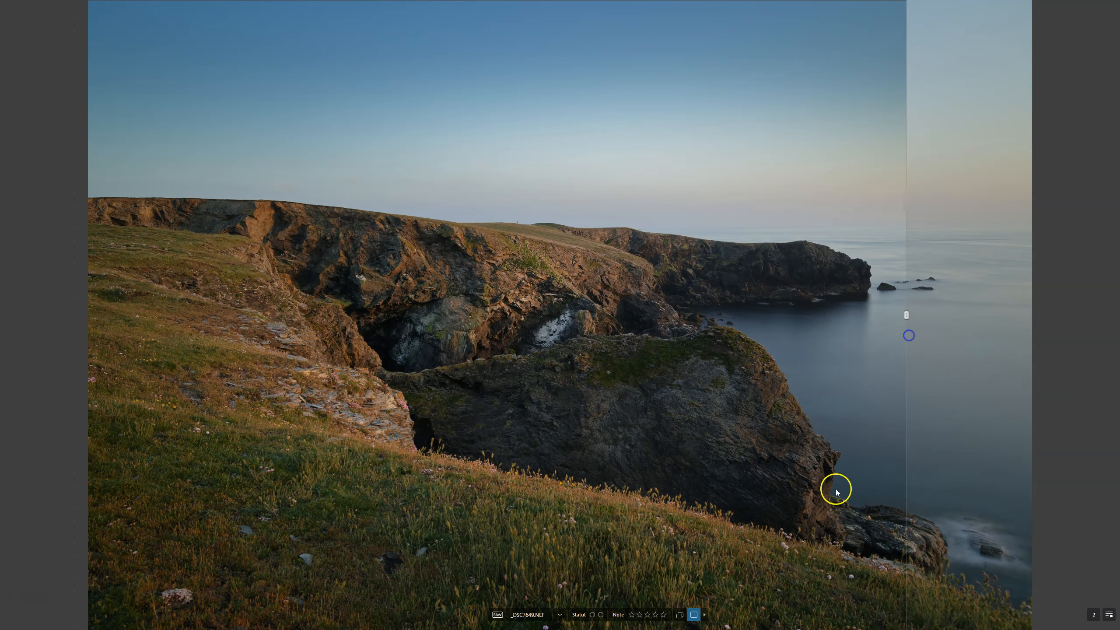
pyautogui.click(695, 615)
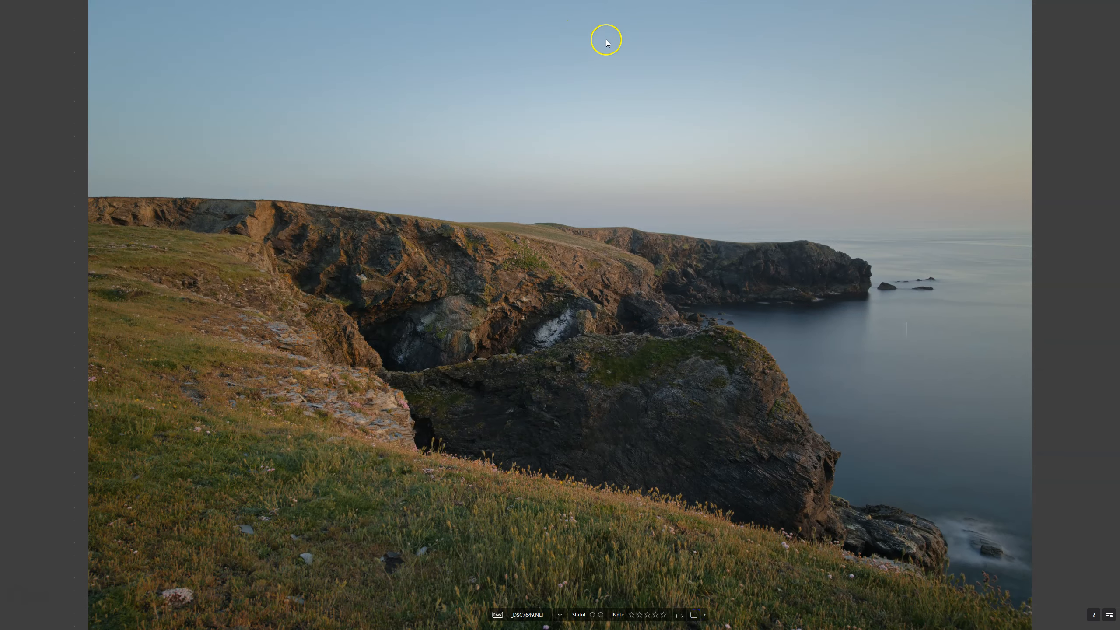
pyautogui.press('F11')
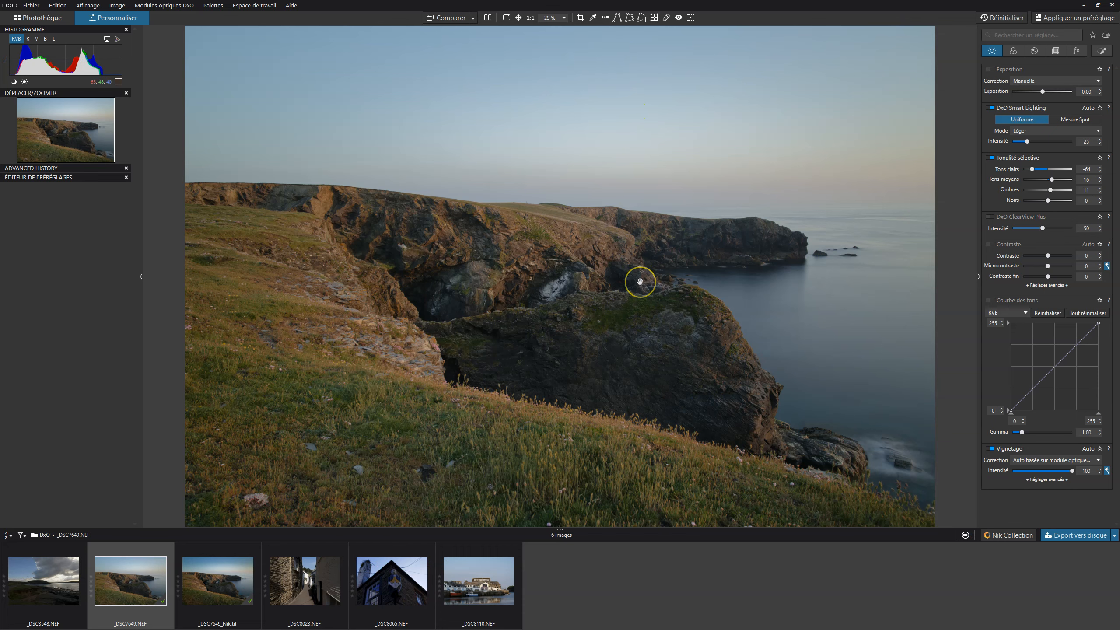
# Step: Select _DSC7649_Nik.tif and open the Nik Collection export settings (Paramètres d'export) for it
pyautogui.click(217, 591)
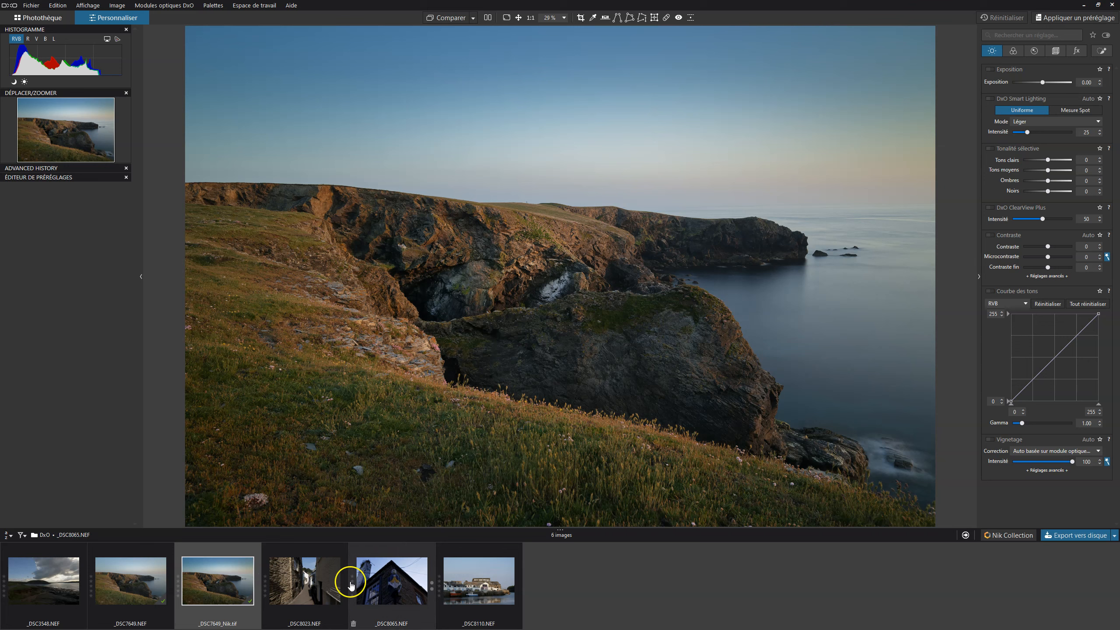
pyautogui.click(1002, 538)
pyautogui.click(560, 380)
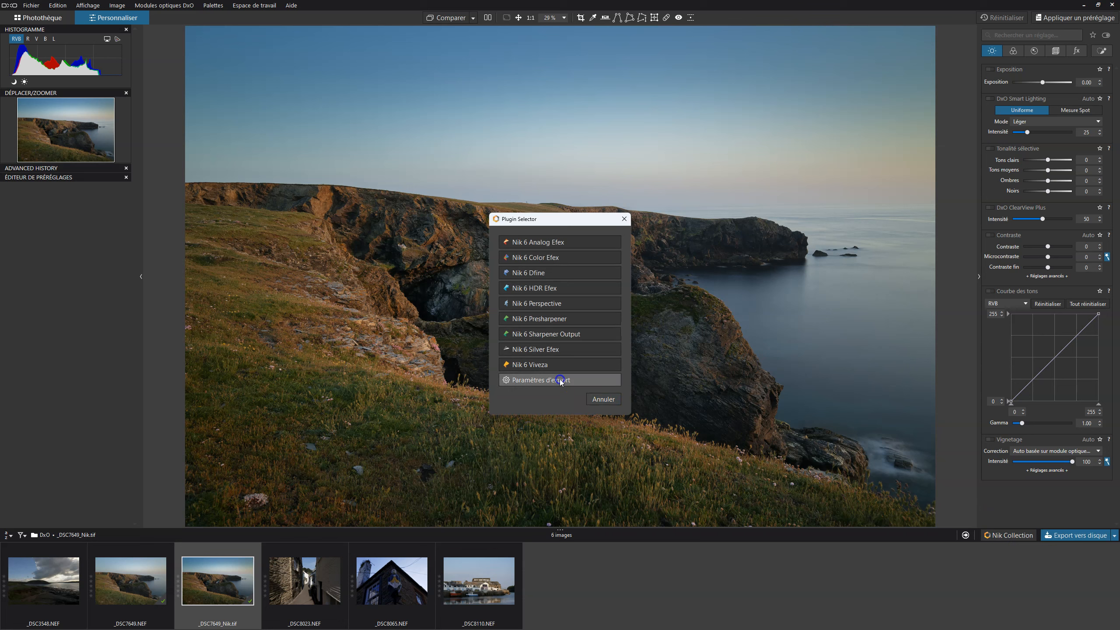
pyautogui.moveTo(672, 288); pyautogui.dragTo(697, 217)
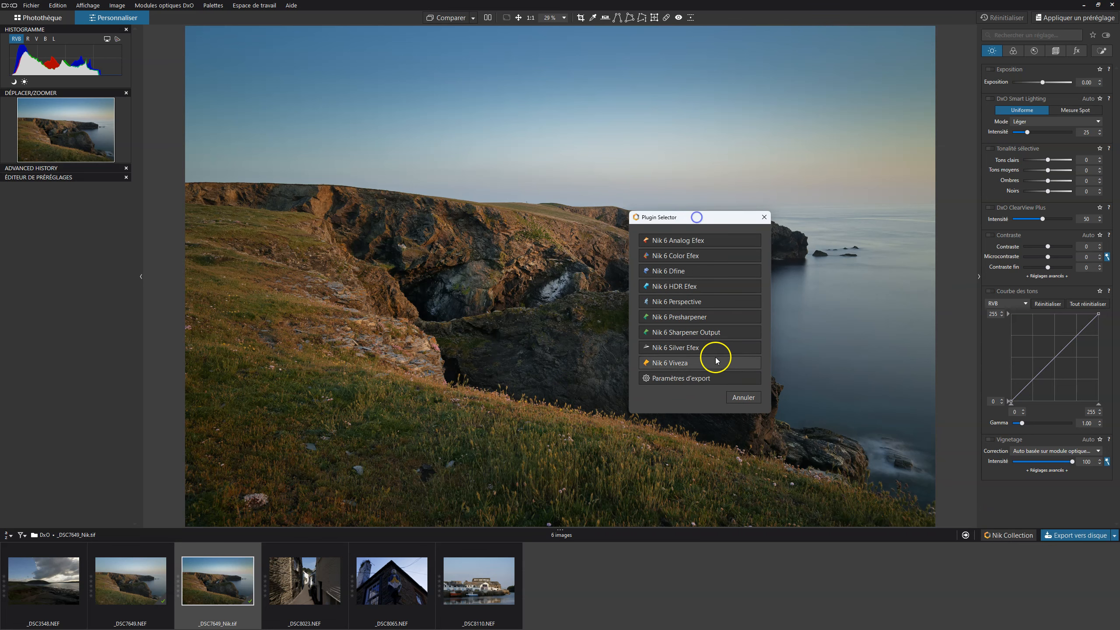
pyautogui.click(692, 378)
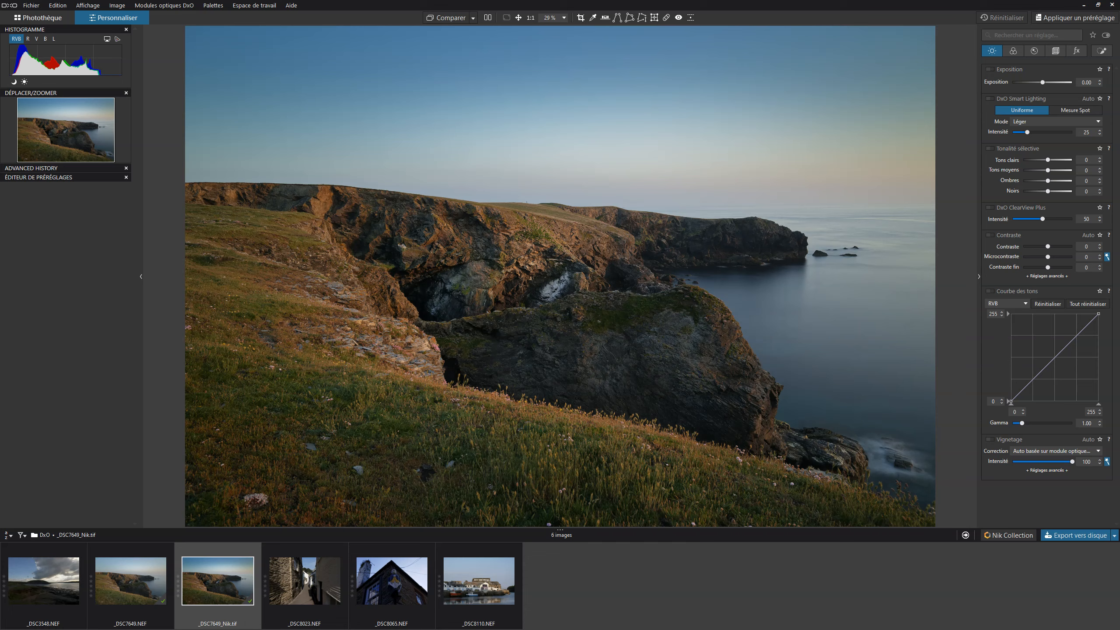
pyautogui.moveTo(440, 155); pyautogui.dragTo(672, 152)
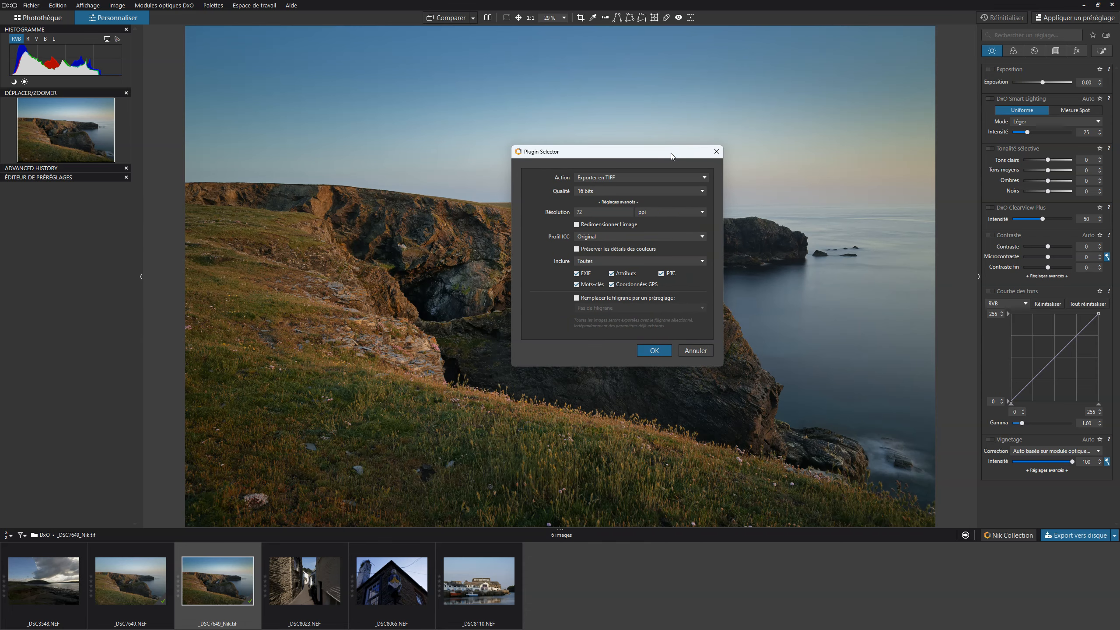
# Step: Review the TIFF export options and set the Action to Exporter sans traitement le(s) fichier(s) sélectionné(s)
pyautogui.click(646, 177)
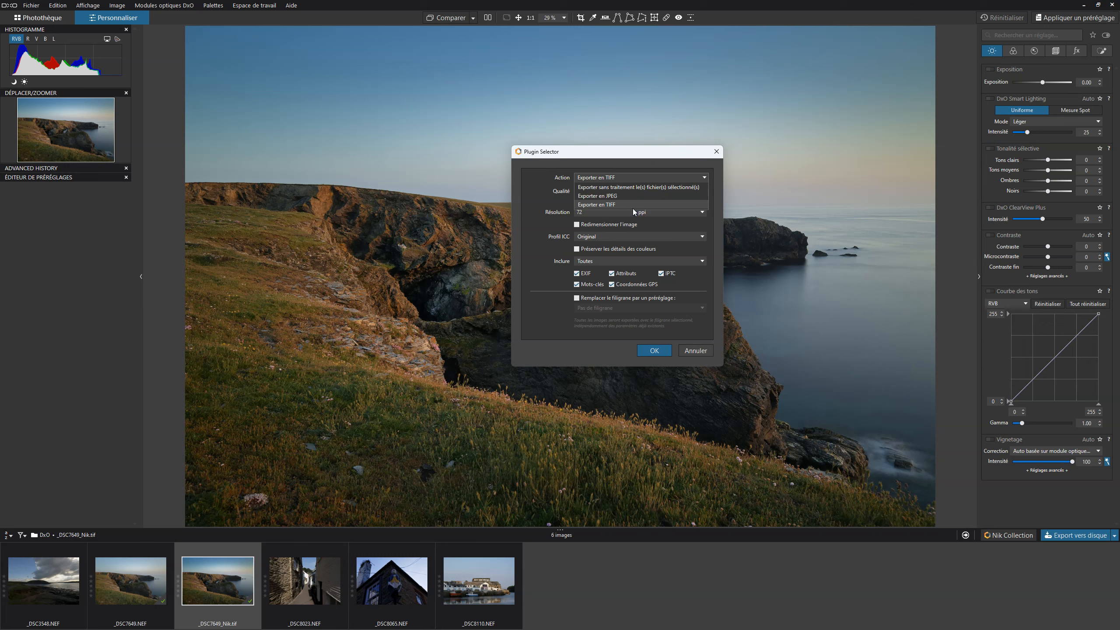
pyautogui.click(525, 191)
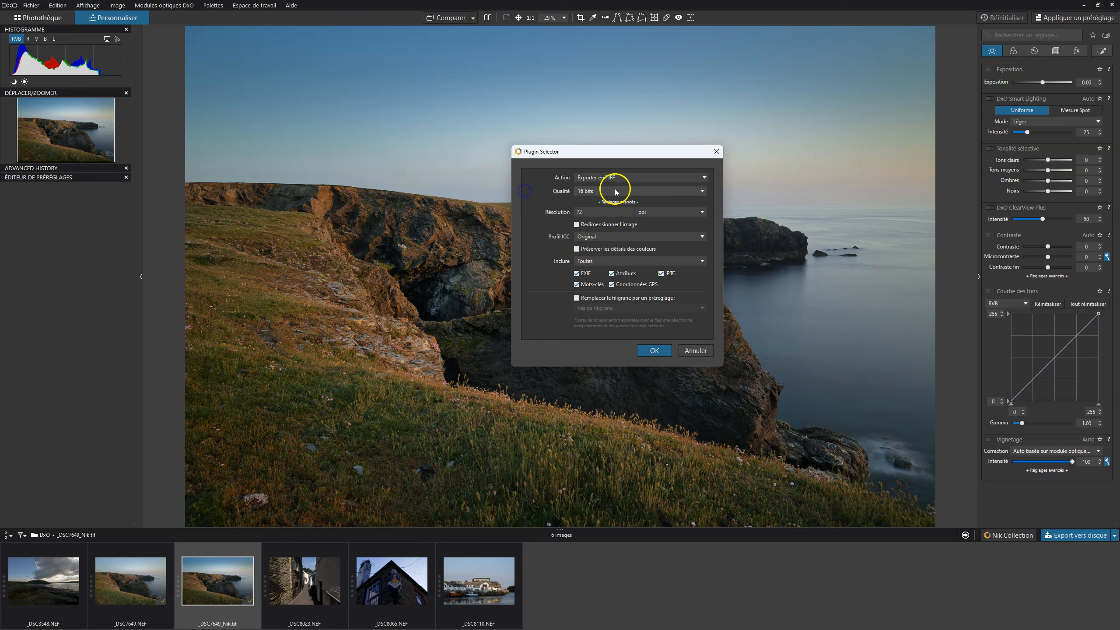
pyautogui.click(618, 190)
pyautogui.moveTo(674, 151); pyautogui.dragTo(704, 151)
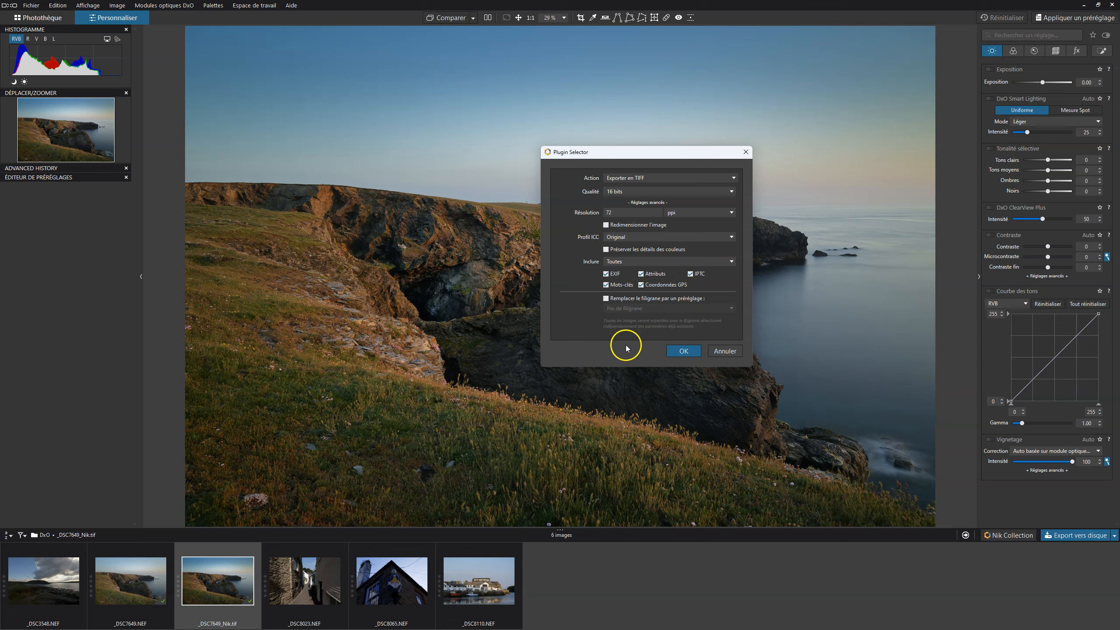
pyautogui.click(679, 179)
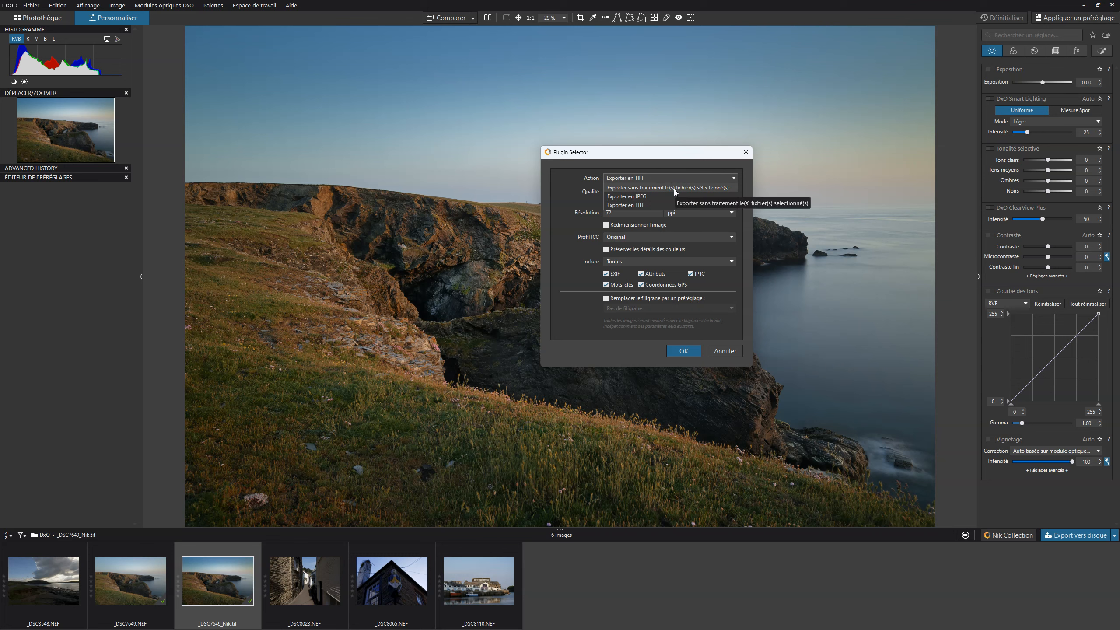
pyautogui.click(674, 189)
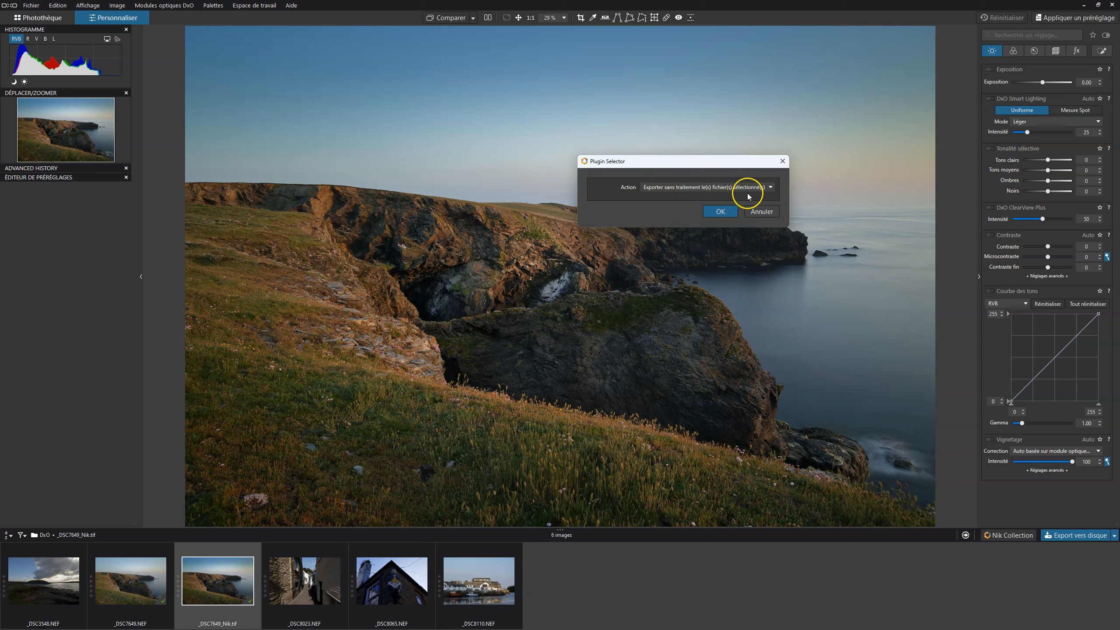
# Step: Confirm the unprocessed export setting, reopen _DSC7649_Nik.tif in Nik 6 Viveza with its editable adjustments, and apply it back to DxO PhotoLab
pyautogui.click(715, 211)
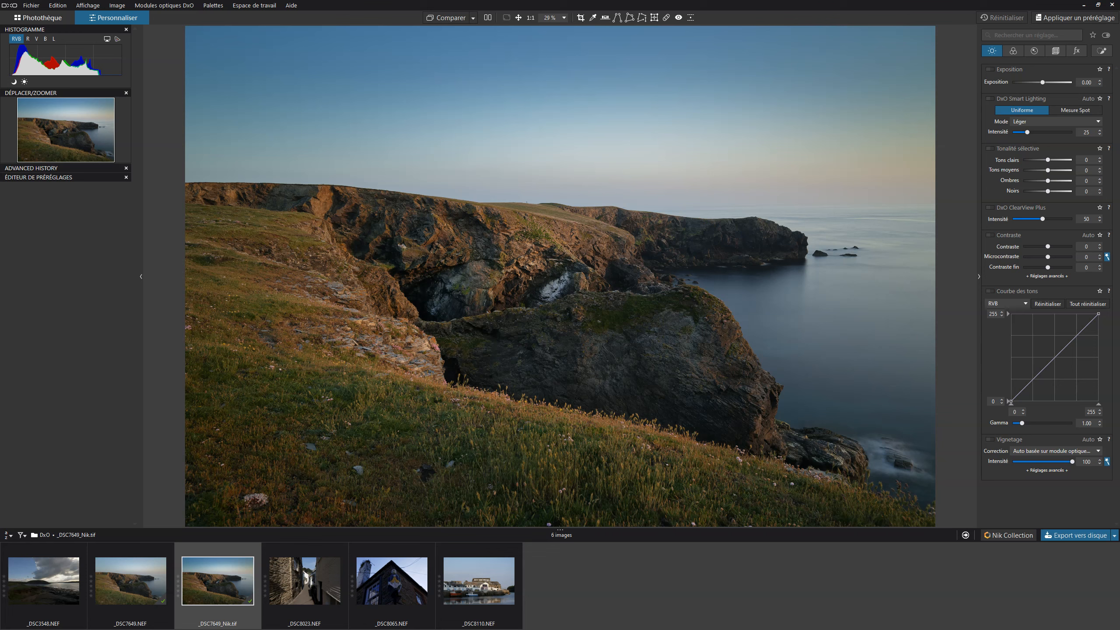
pyautogui.moveTo(752, 191); pyautogui.dragTo(784, 186)
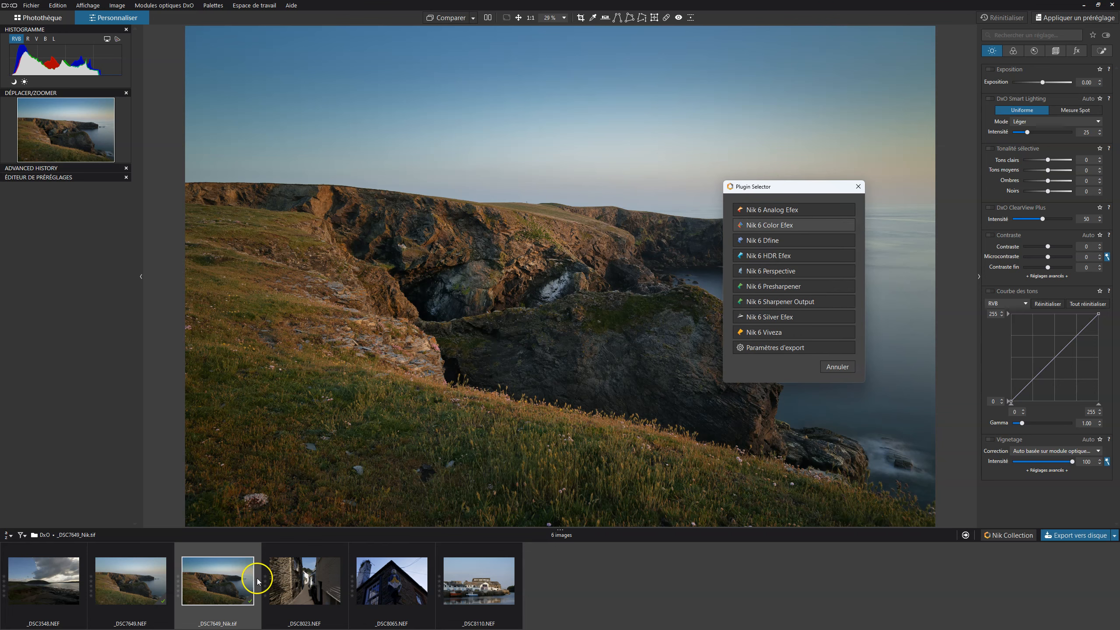
pyautogui.click(747, 334)
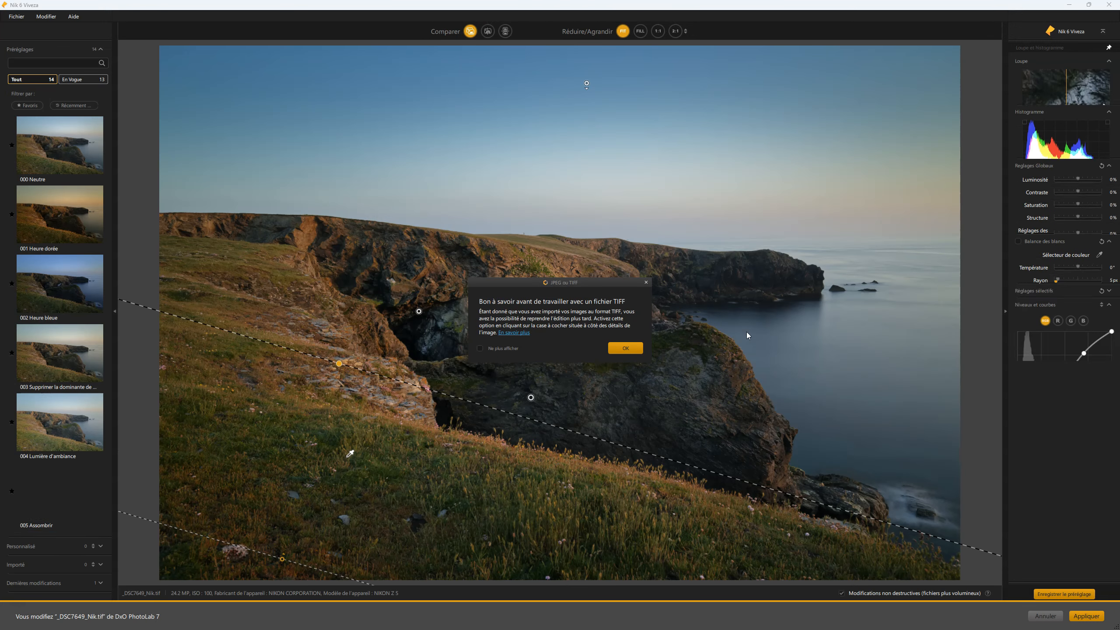
pyautogui.click(627, 349)
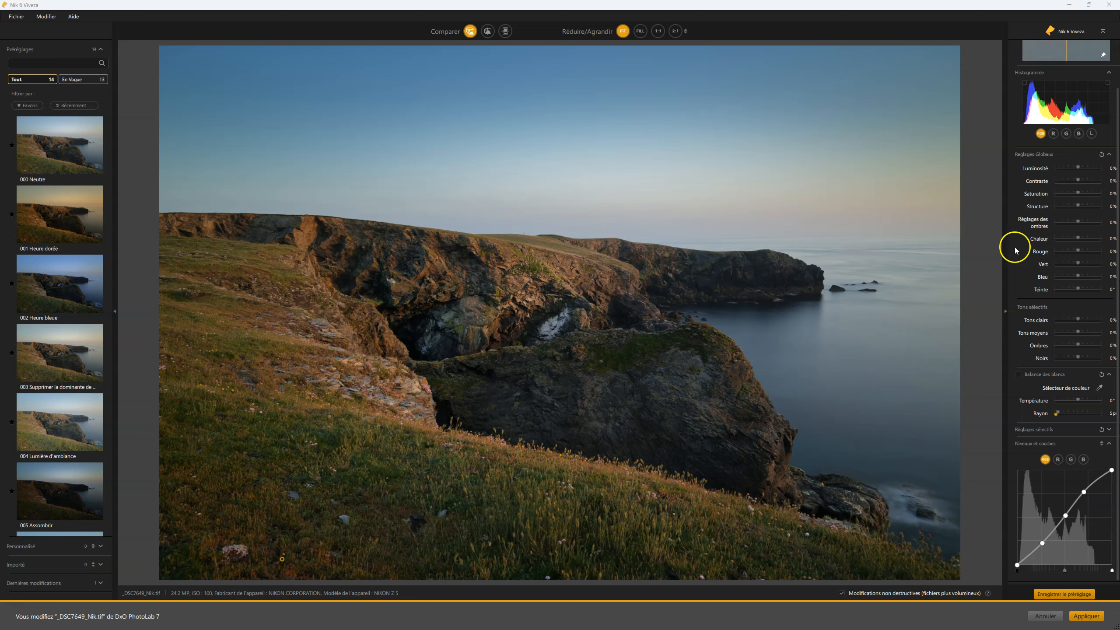
pyautogui.click(1086, 616)
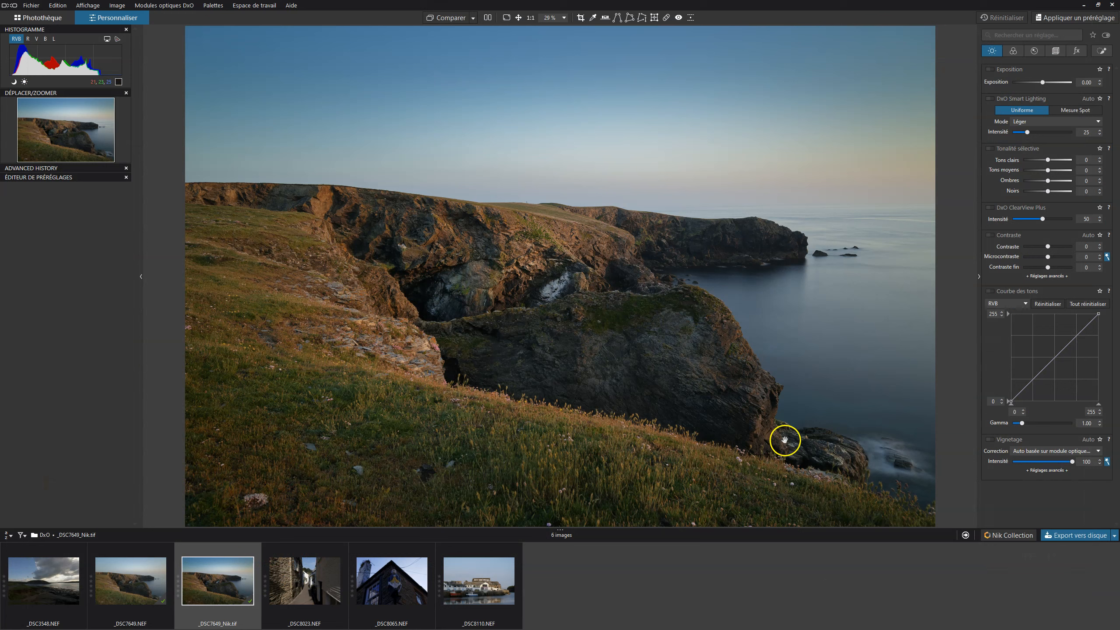
# Step: Examine the Exporter en TIFF options in the Nik Collection export settings for _DSC7649_Nik.tif, and close them without confirming
pyautogui.click(1006, 537)
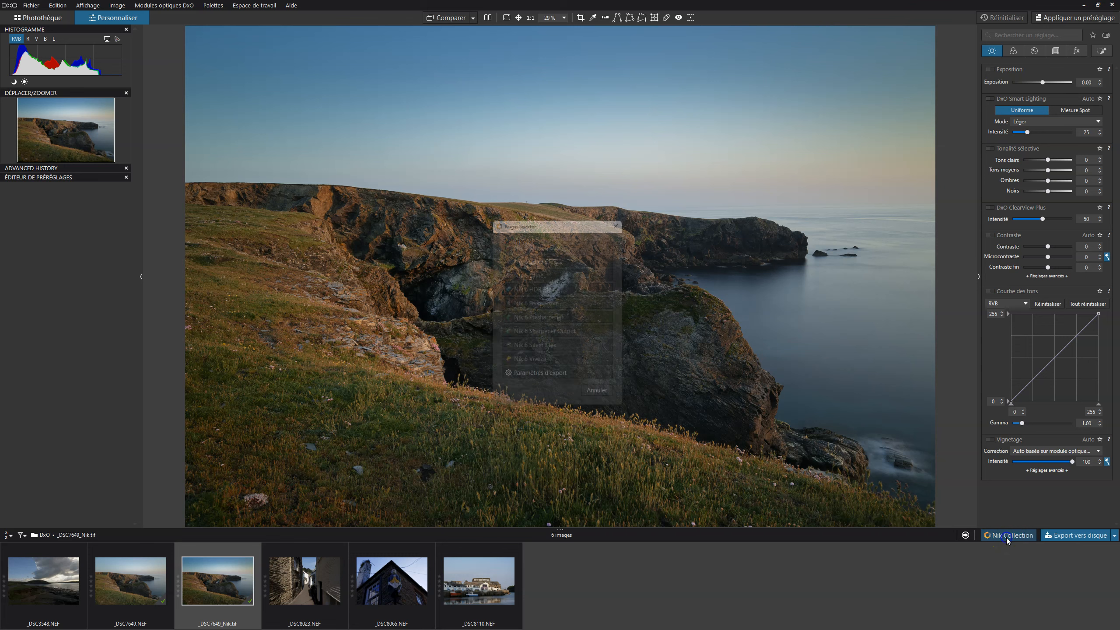
pyautogui.click(543, 377)
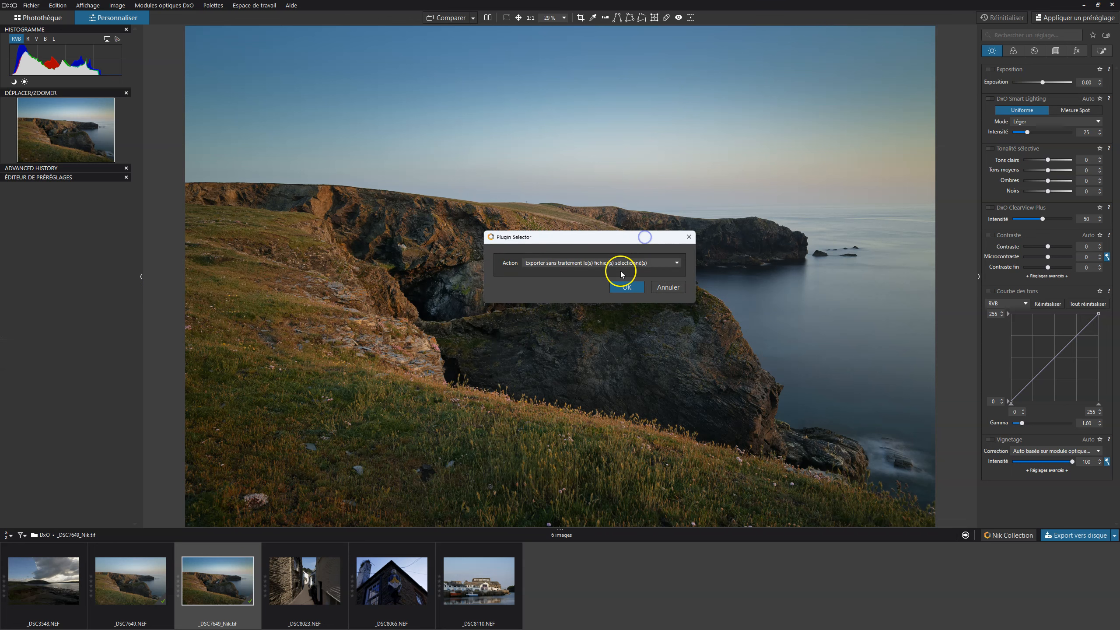
pyautogui.click(624, 264)
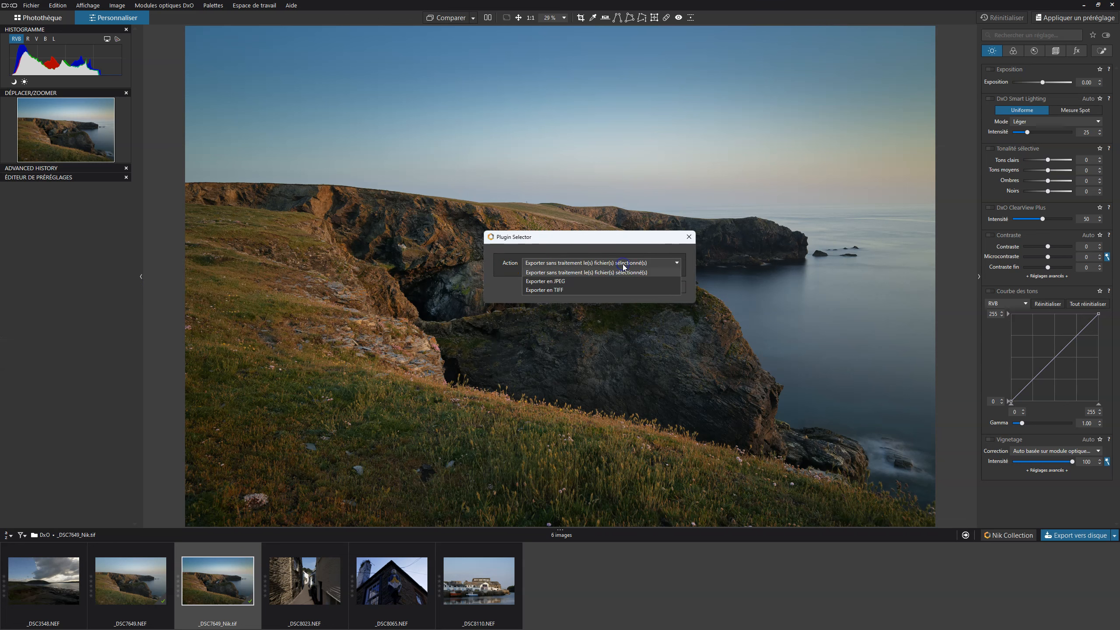
pyautogui.click(552, 290)
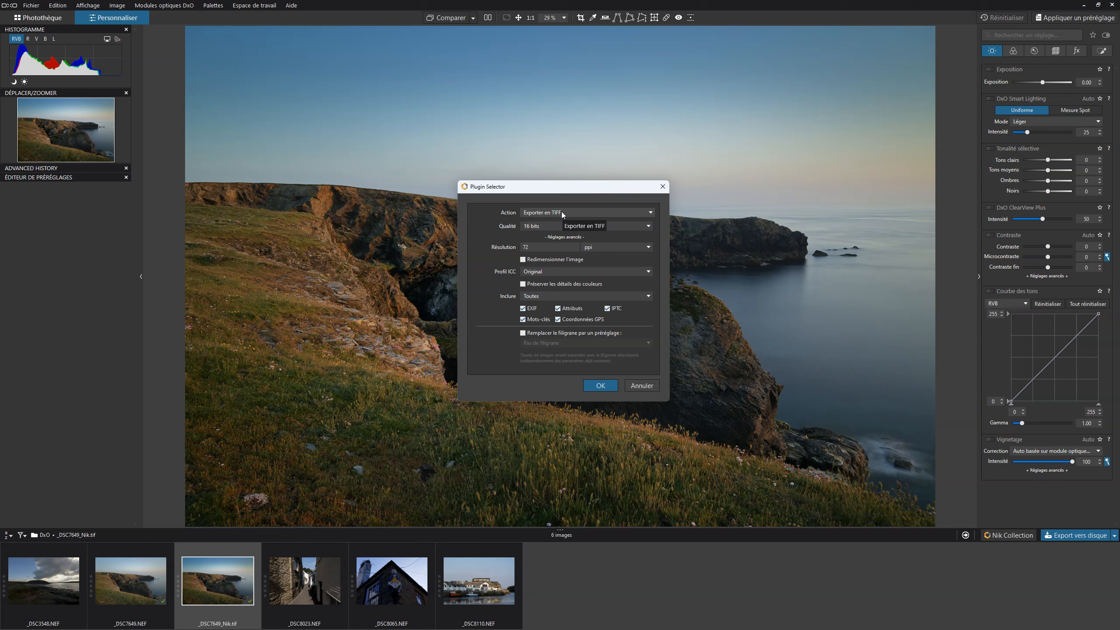
pyautogui.click(651, 213)
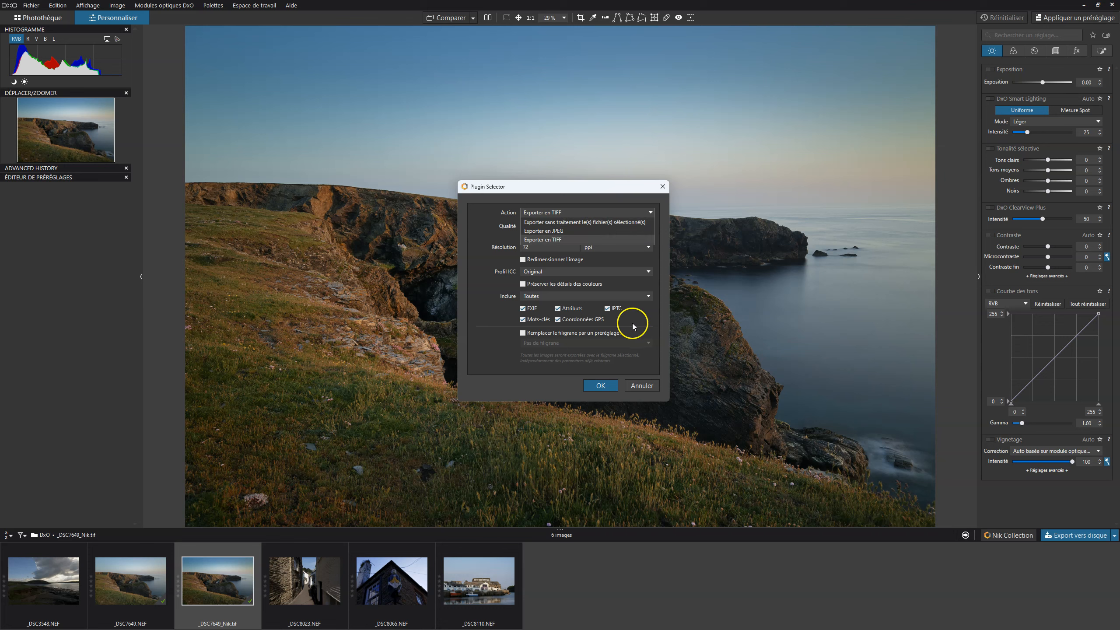
pyautogui.click(551, 239)
pyautogui.click(661, 187)
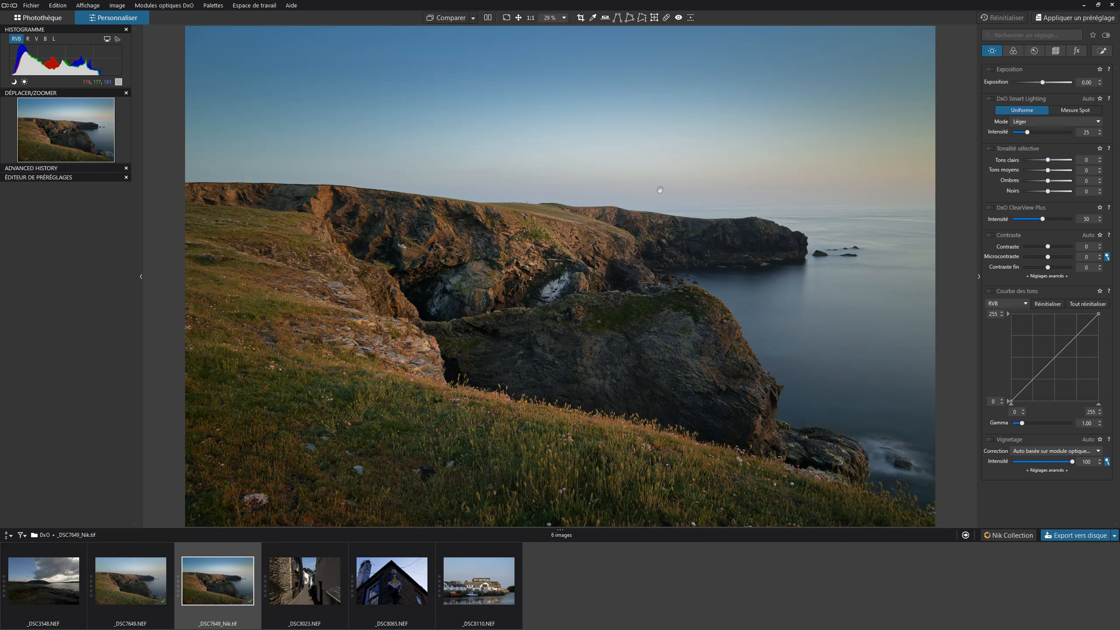
pyautogui.click(571, 232)
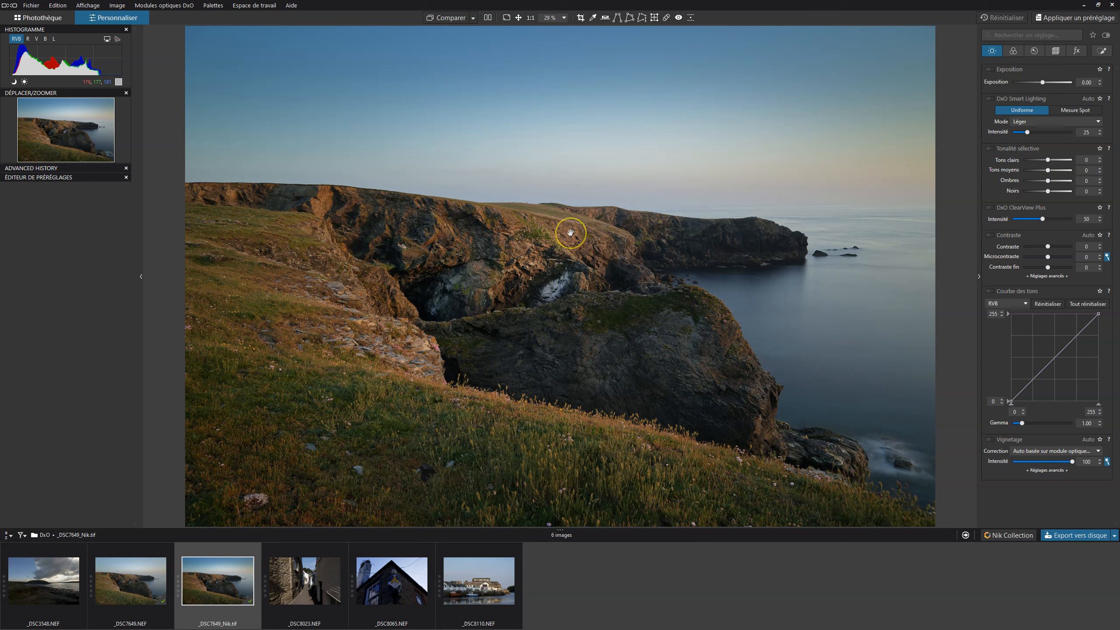